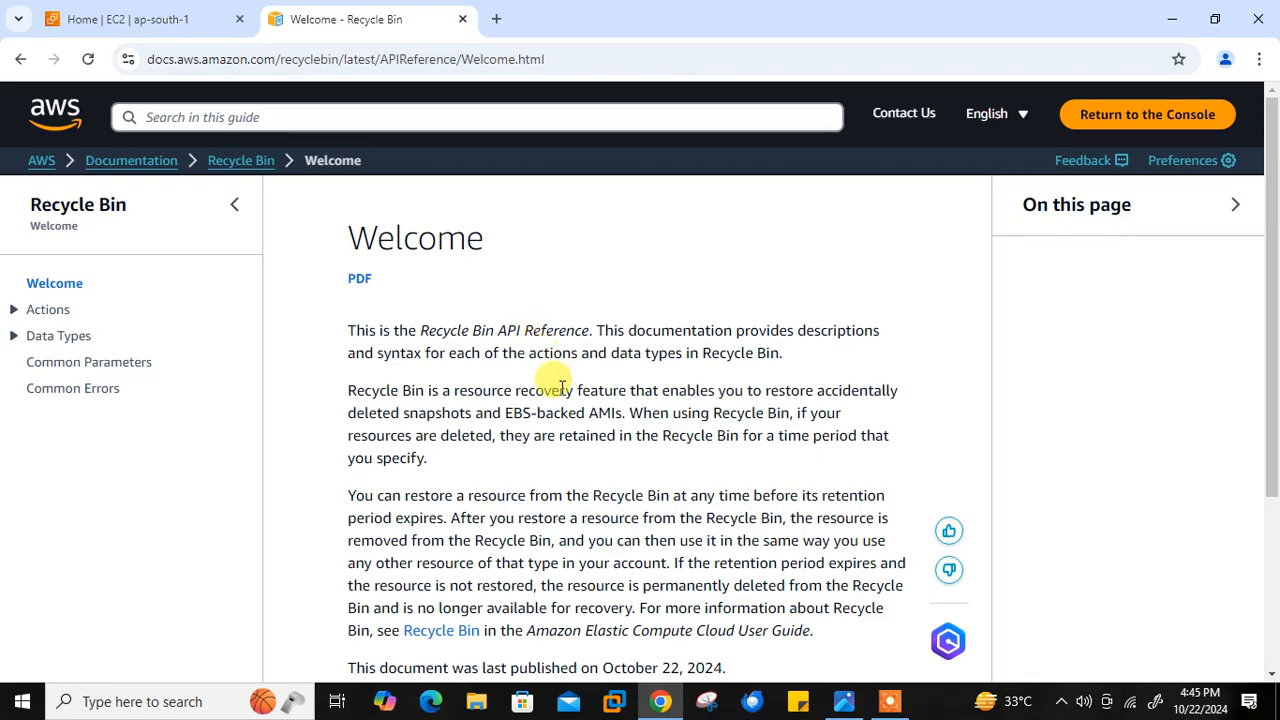
- Finish with the Recycle Bin documentation page and close it, then open the EC2 list of running instances
{"action": "scroll", "coordinate": [562, 388], "scroll_direction": "down", "scroll_amount": 2}
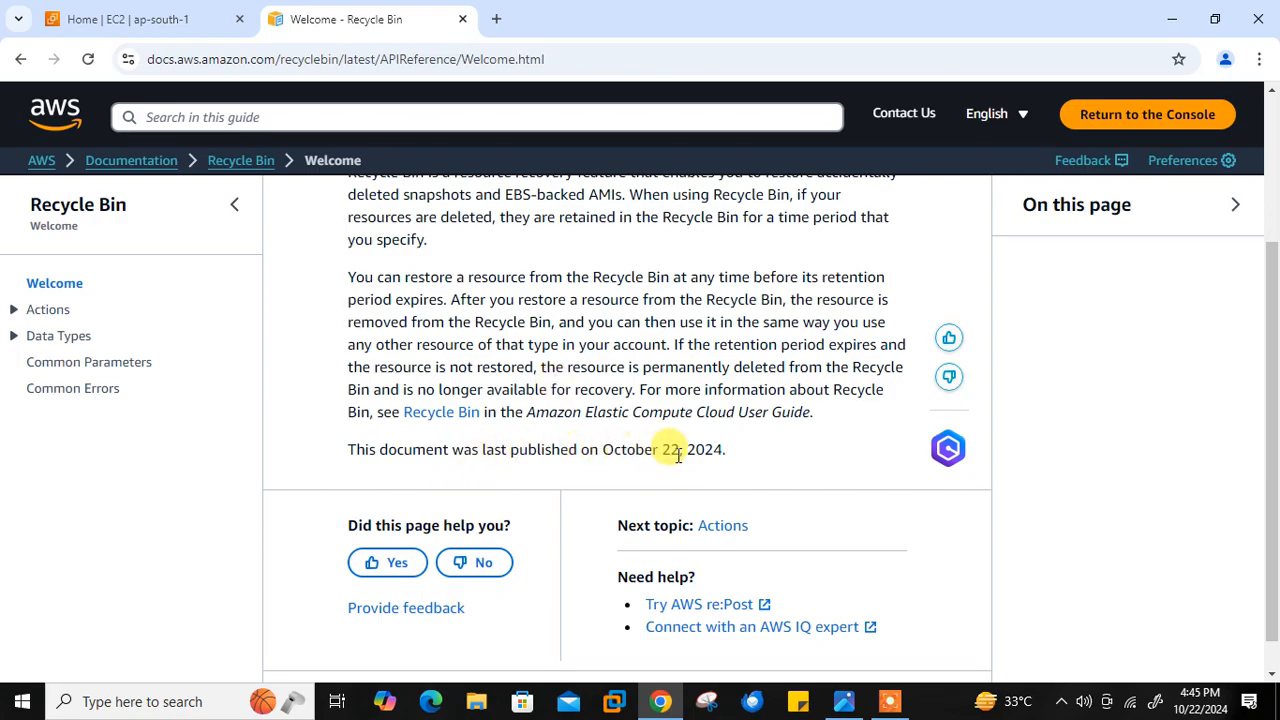
{"action": "key", "text": "ctrl+w"}
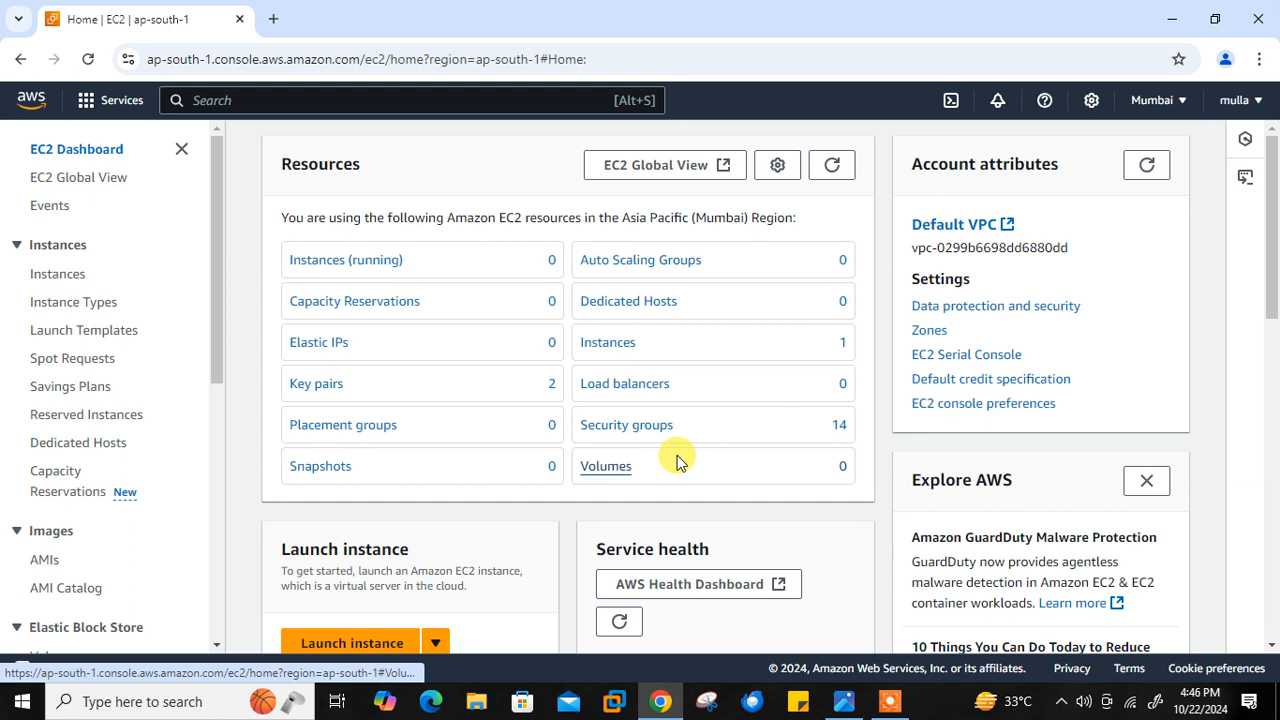
{"action": "left_click", "coordinate": [840, 167]}
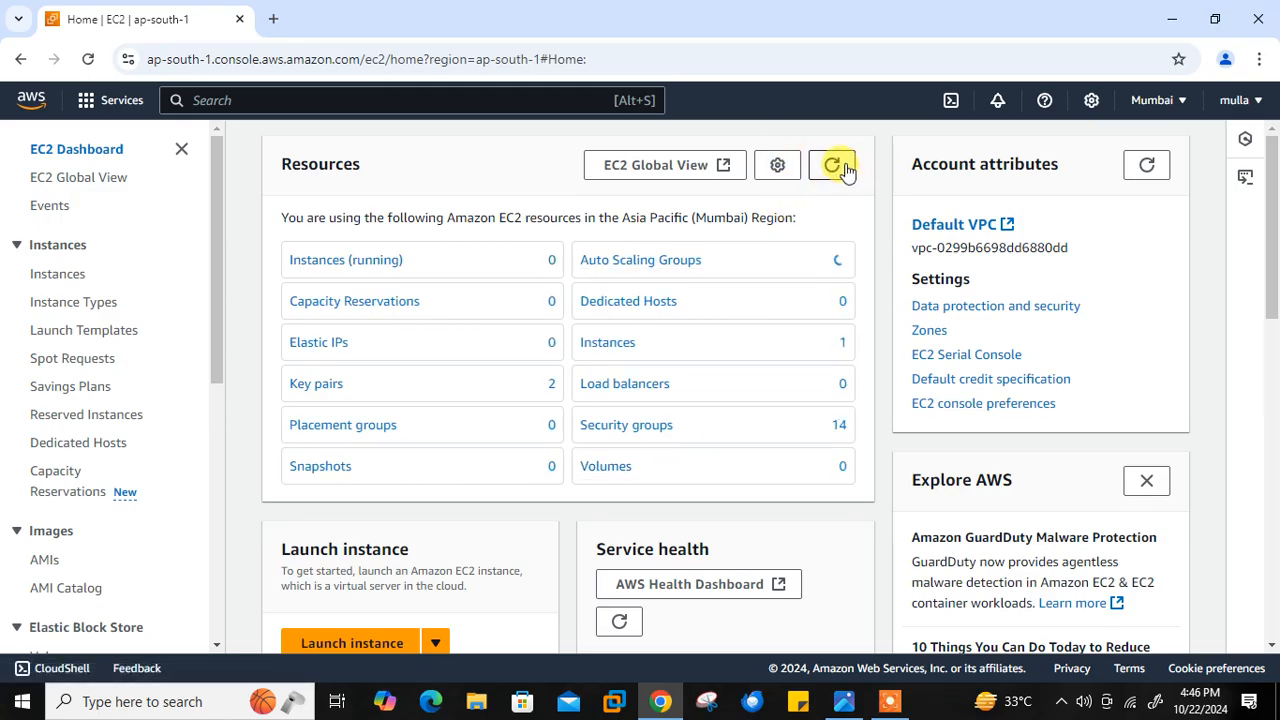
{"action": "left_click", "coordinate": [334, 259]}
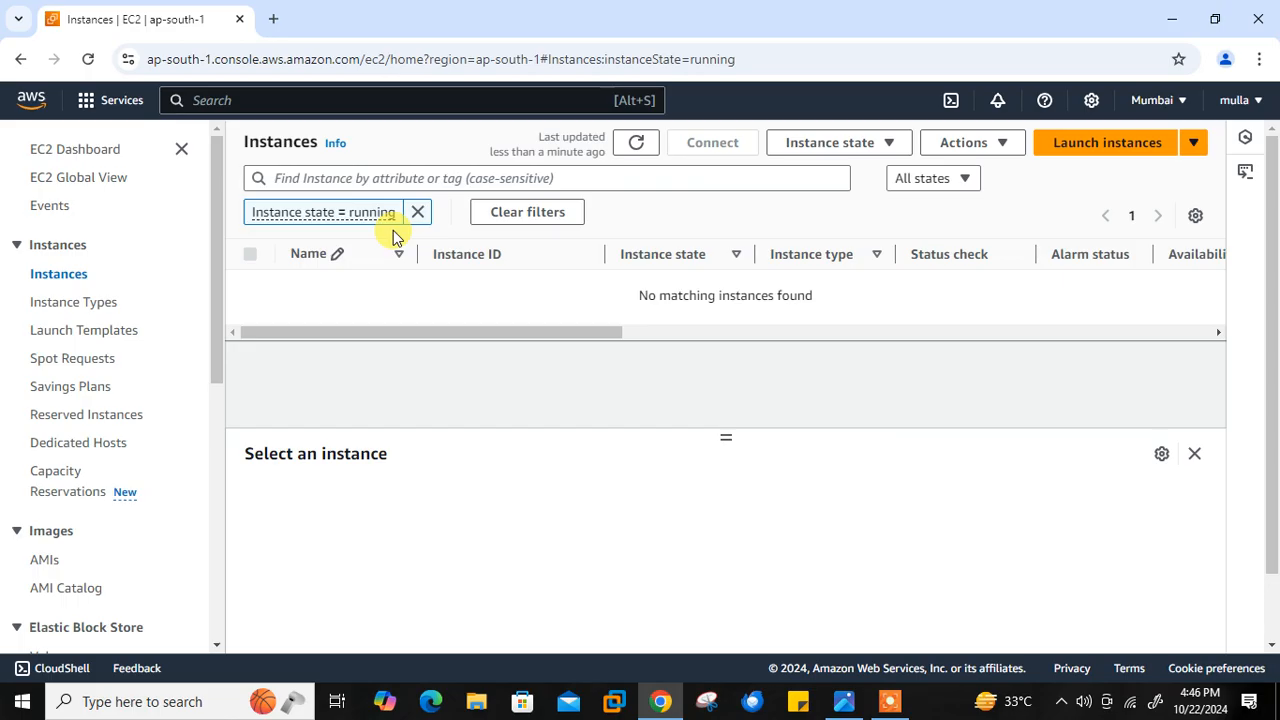
- Start launching a new EC2 instance and name it demo-ec2
{"action": "left_click", "coordinate": [1074, 149]}
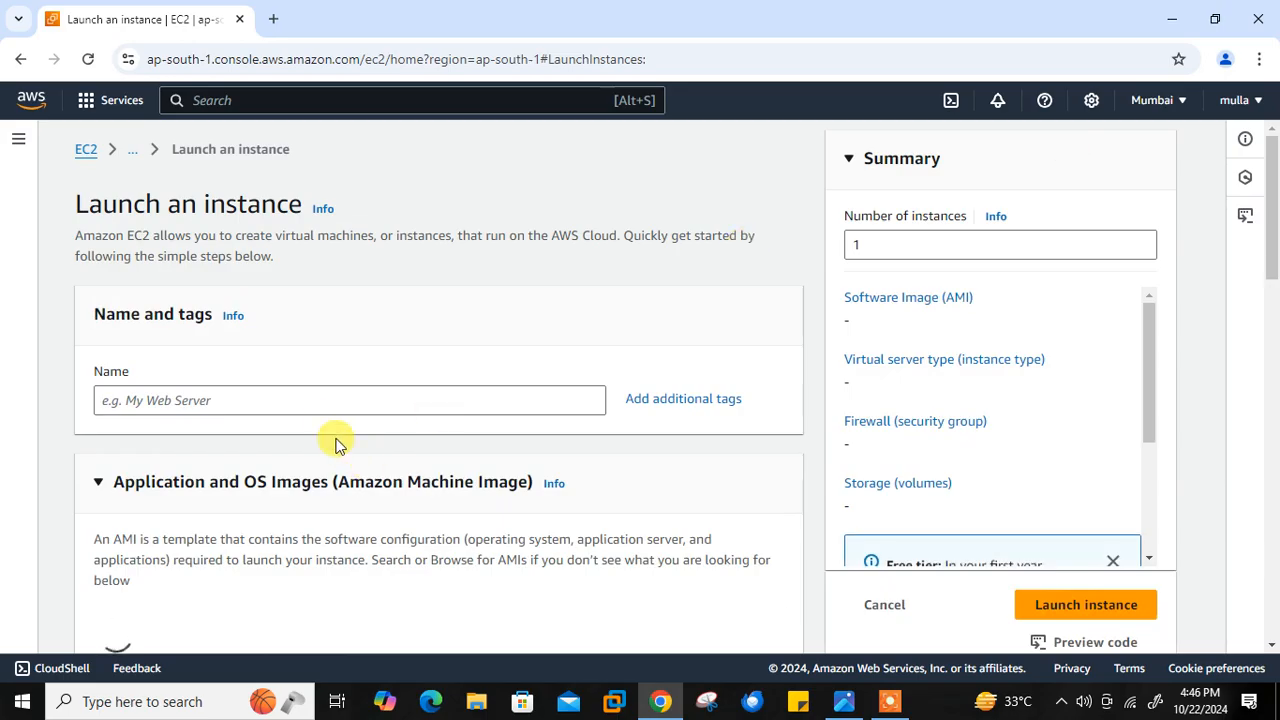
{"action": "left_click", "coordinate": [317, 401]}
{"action": "type", "text": "demo-ec2"}
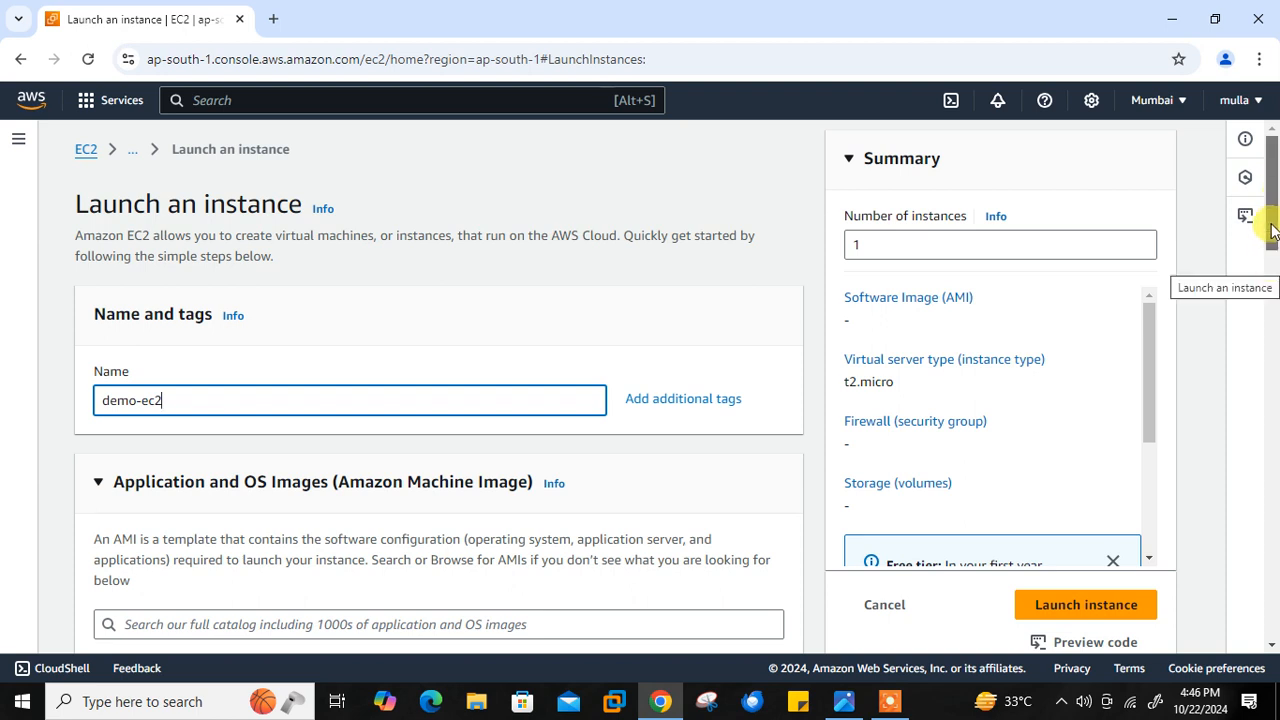
- Choose the existing key pair mumbai for logging in to the new instance
{"action": "scroll", "coordinate": [1270, 307], "scroll_direction": "down", "scroll_amount": 5}
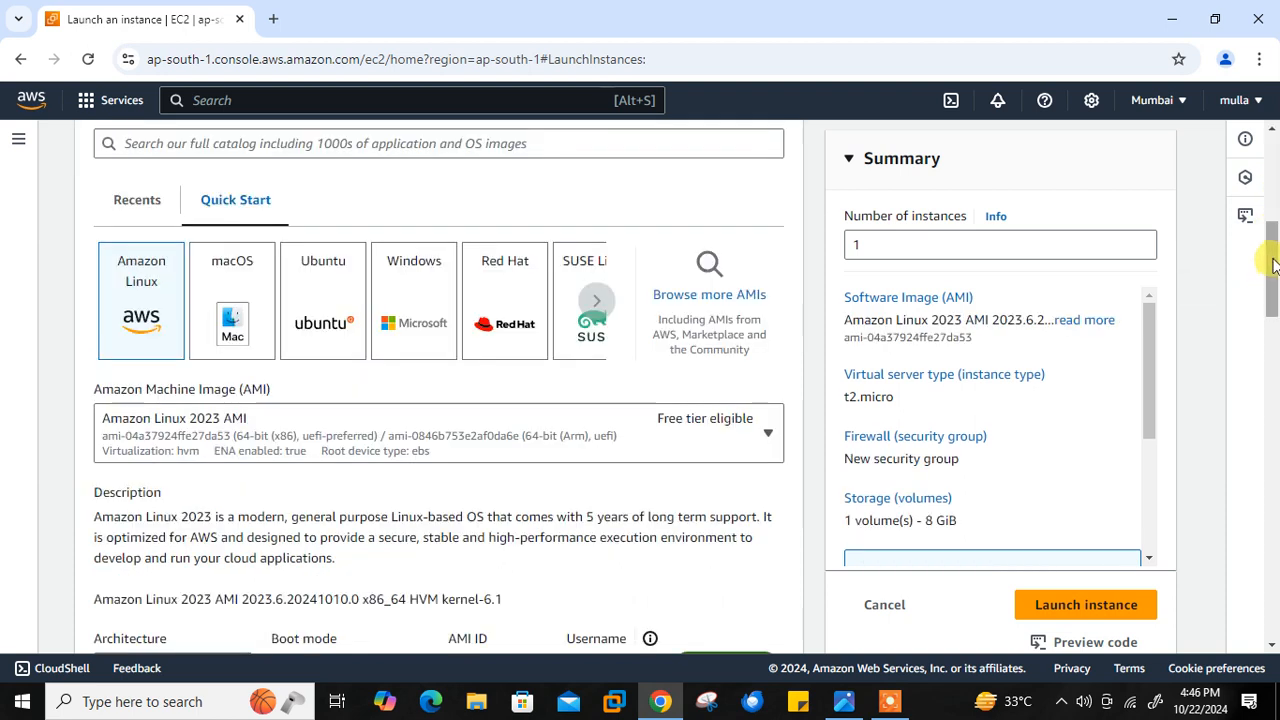
{"action": "scroll", "coordinate": [1268, 271], "scroll_direction": "down", "scroll_amount": 3}
{"action": "scroll", "coordinate": [1270, 320], "scroll_direction": "down", "scroll_amount": 5}
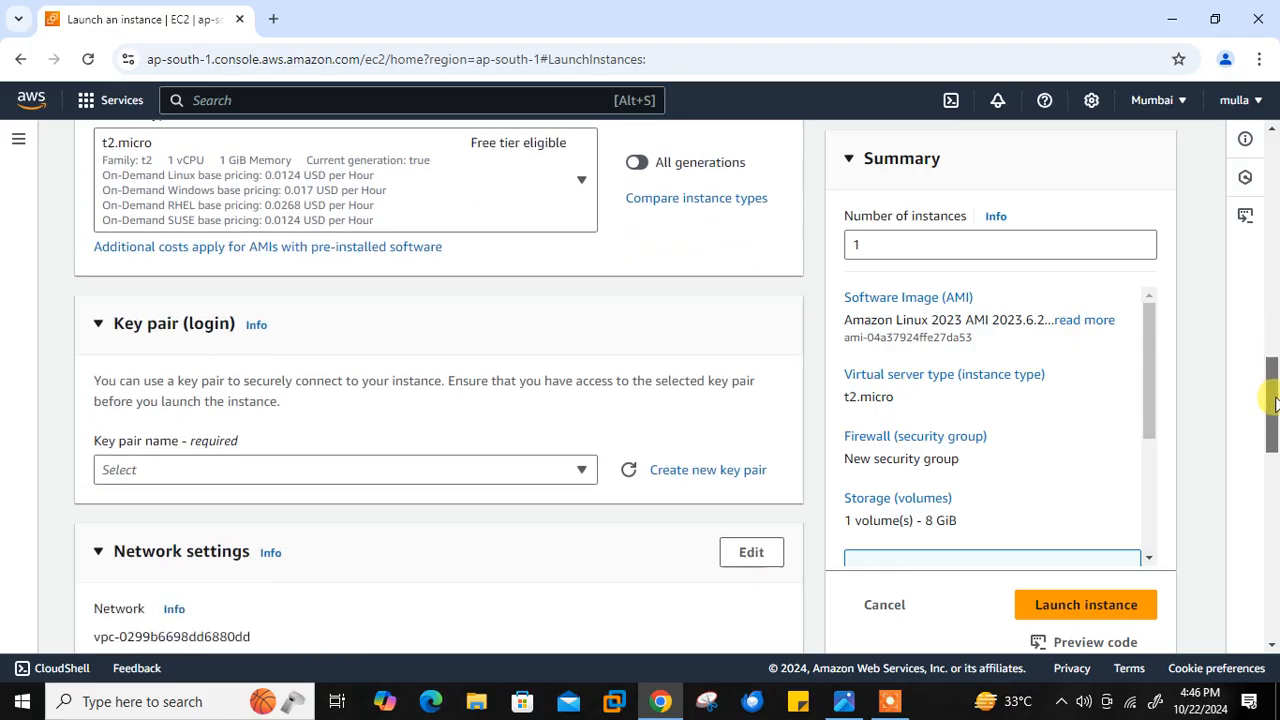
{"action": "left_click", "coordinate": [383, 378]}
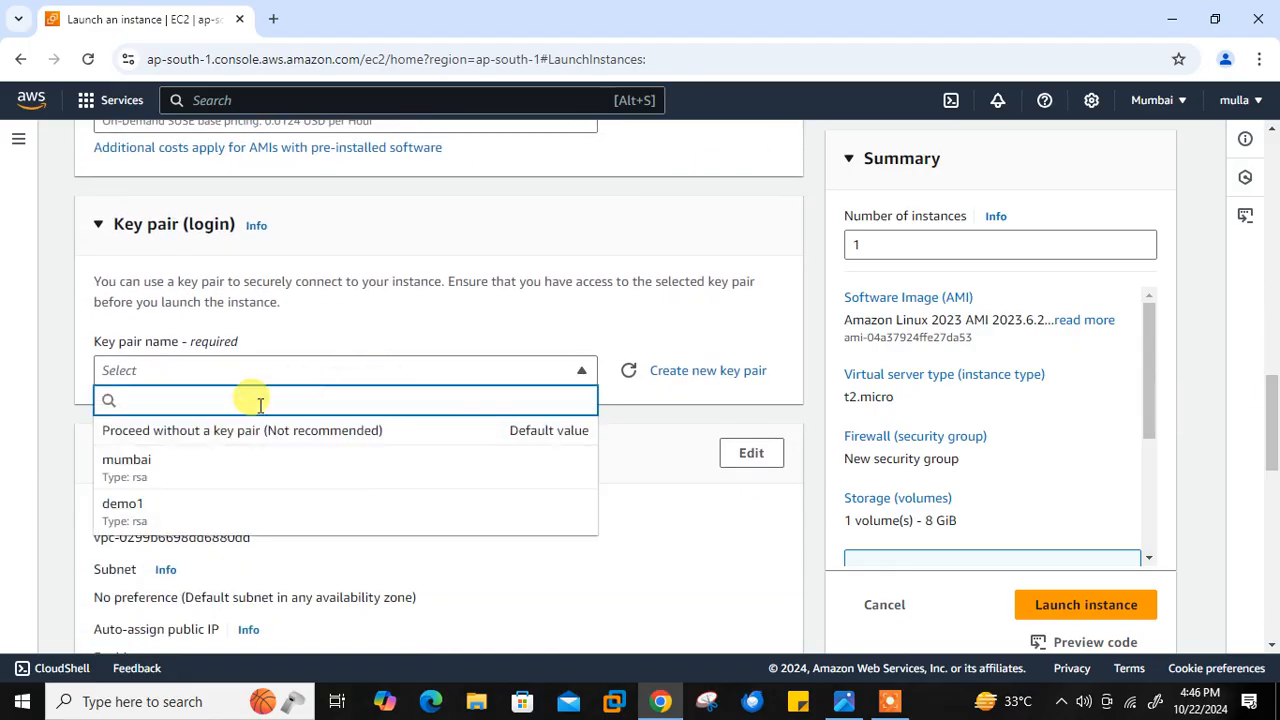
{"action": "left_click", "coordinate": [206, 478]}
- Add an extra 1 GiB EBS volume of type General purpose SSD (gp2) and launch the instance
{"action": "left_click_drag", "start_coordinate": [1276, 408], "coordinate": [1262, 503]}
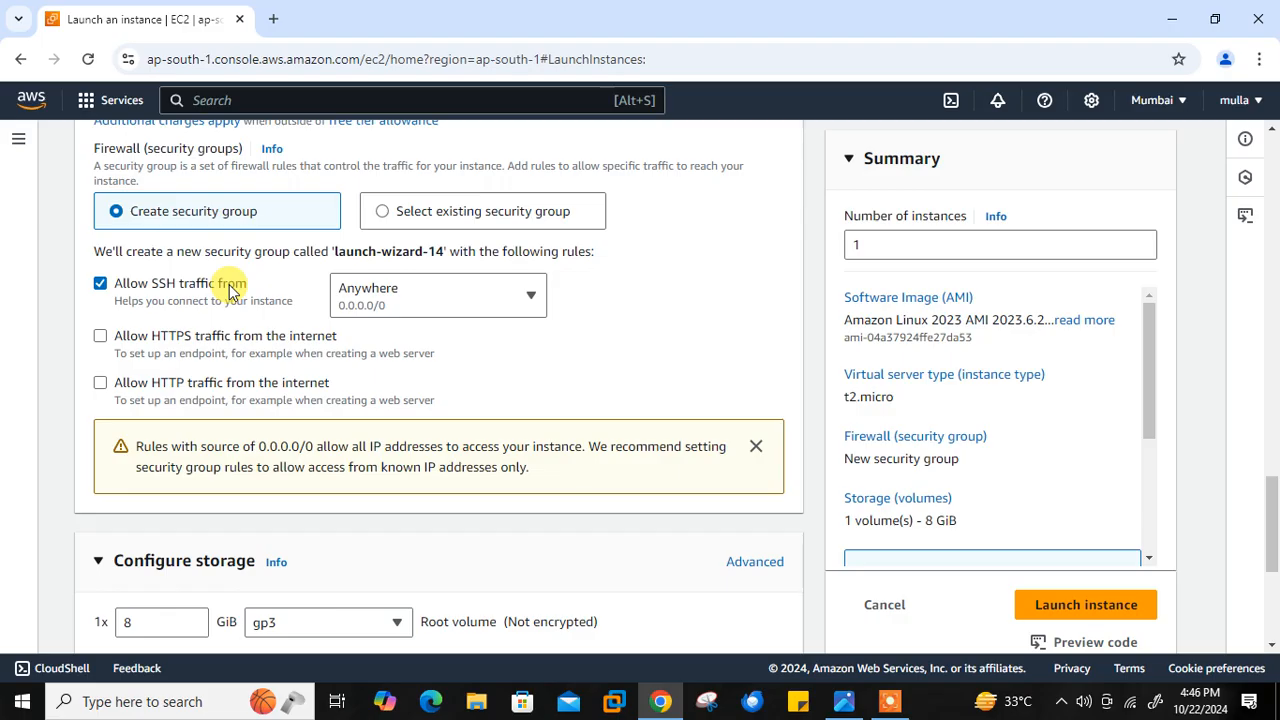
{"action": "left_click_drag", "start_coordinate": [1269, 500], "coordinate": [1274, 576]}
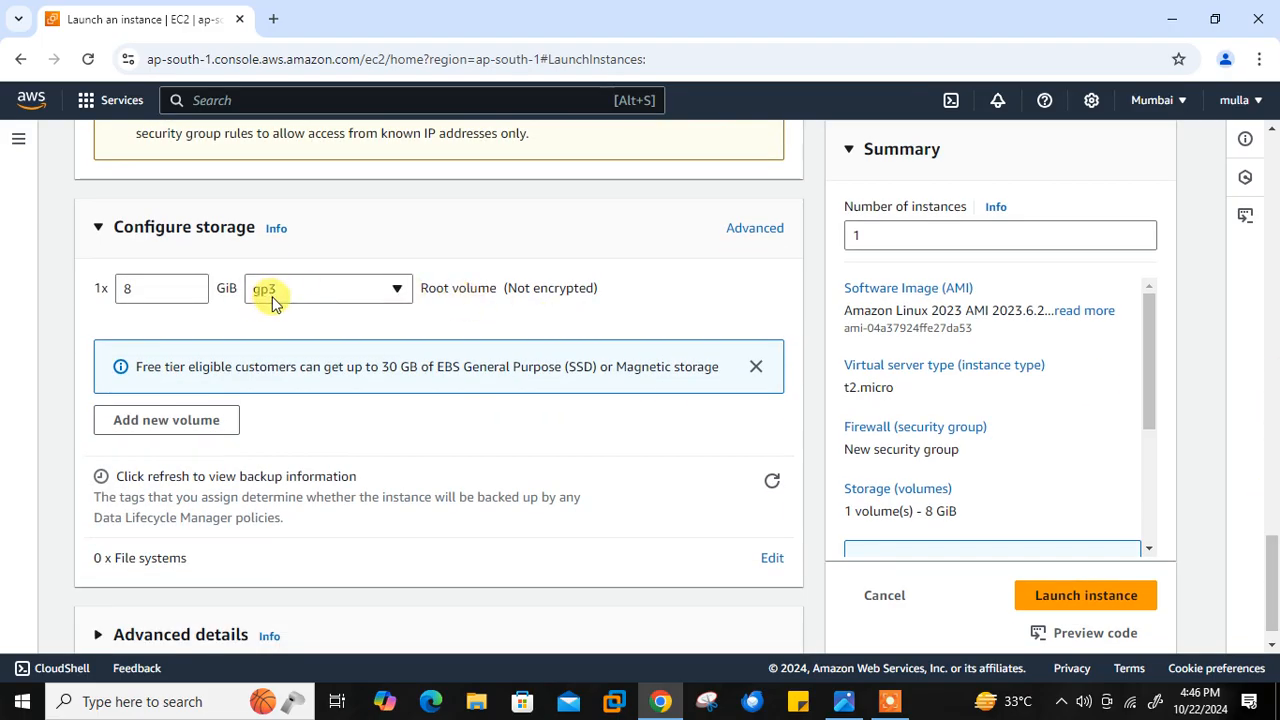
{"action": "left_click", "coordinate": [166, 420]}
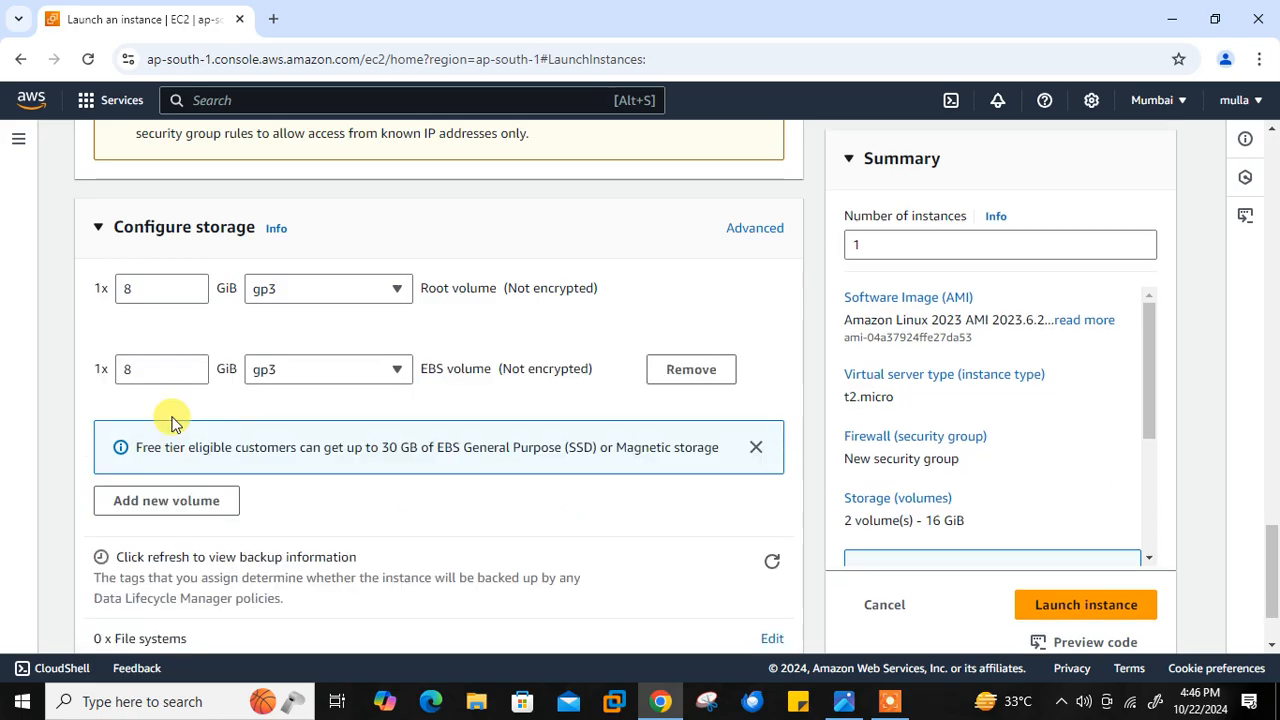
{"action": "left_click", "coordinate": [146, 375]}
{"action": "key", "text": "BackSpace"}
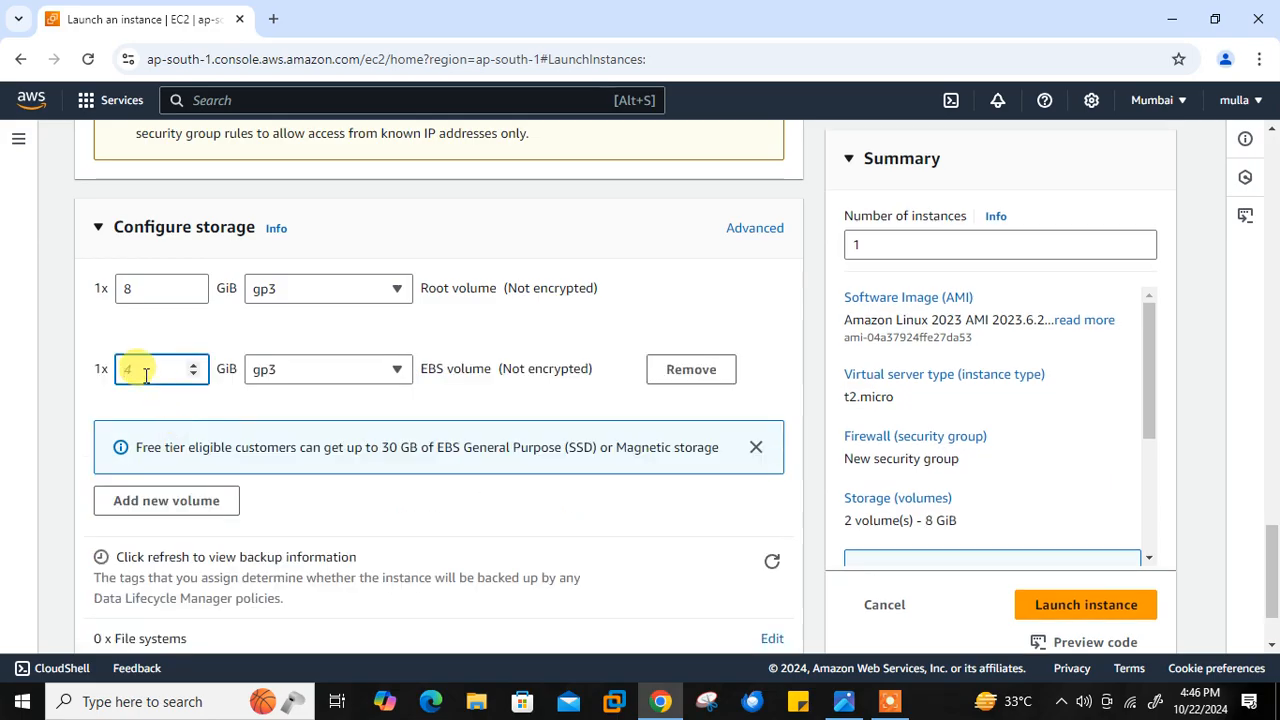
{"action": "left_click", "coordinate": [286, 372]}
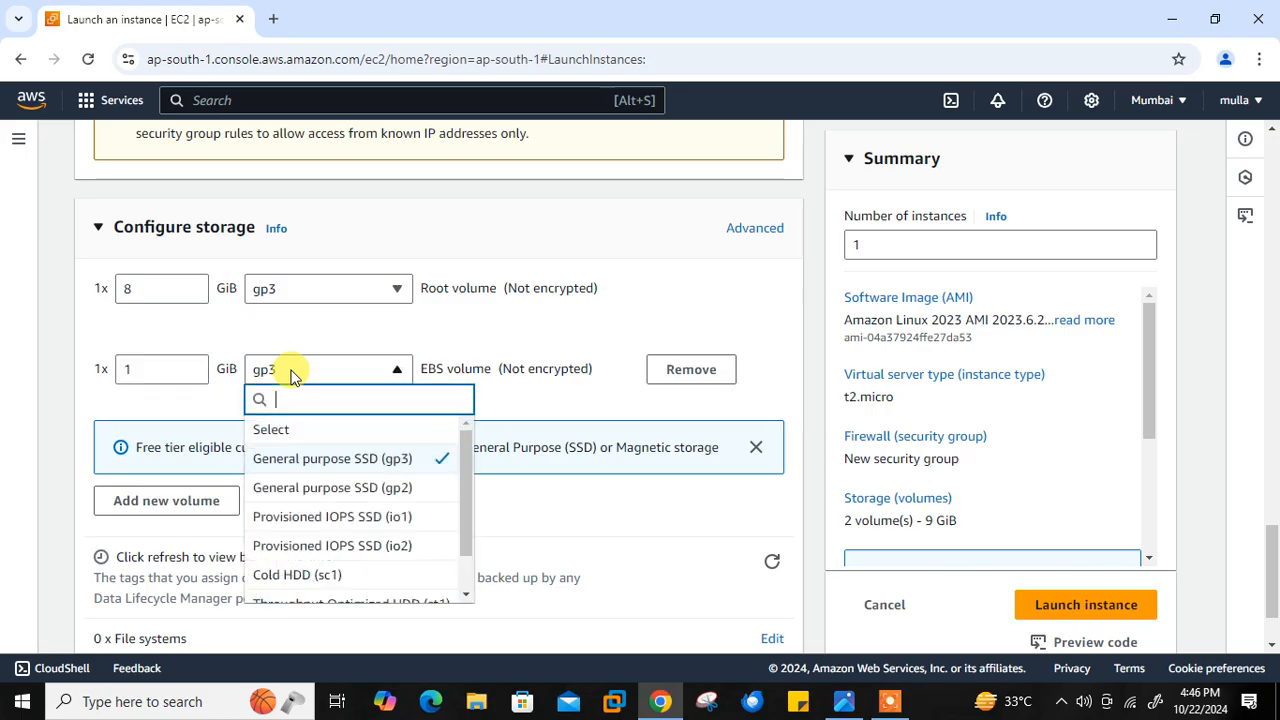
{"action": "left_click", "coordinate": [311, 489]}
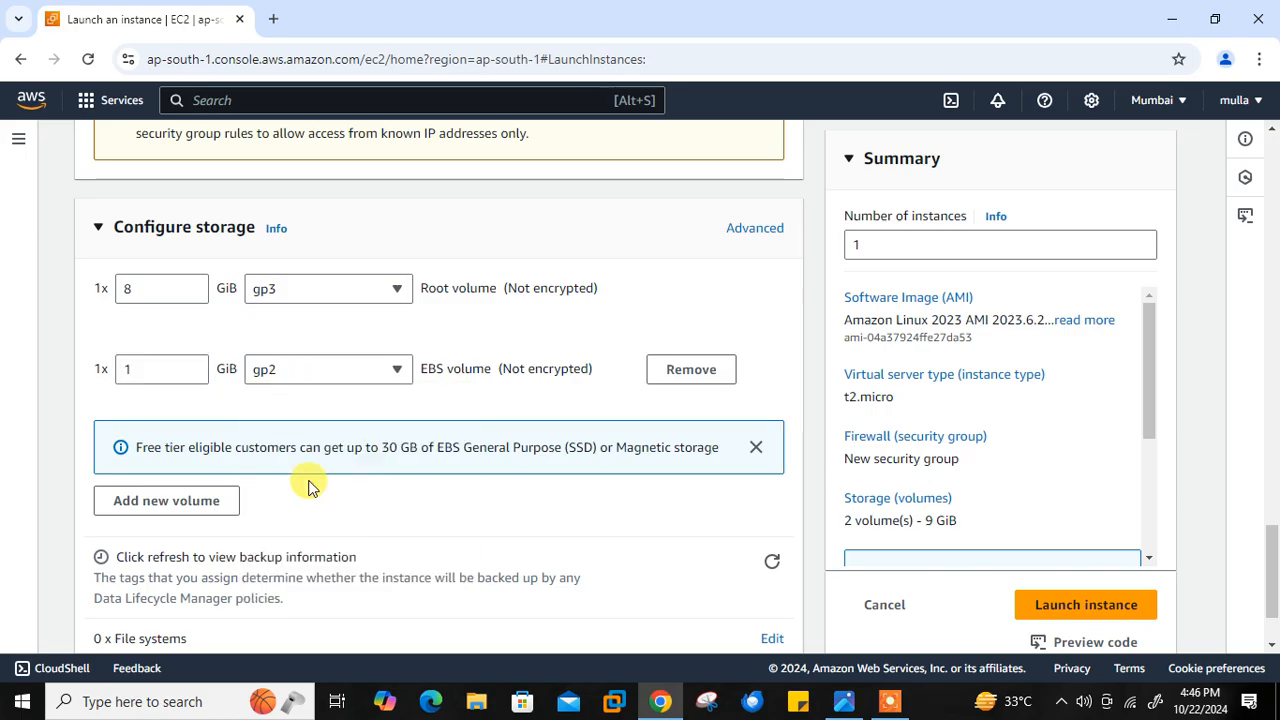
{"action": "left_click", "coordinate": [1049, 604]}
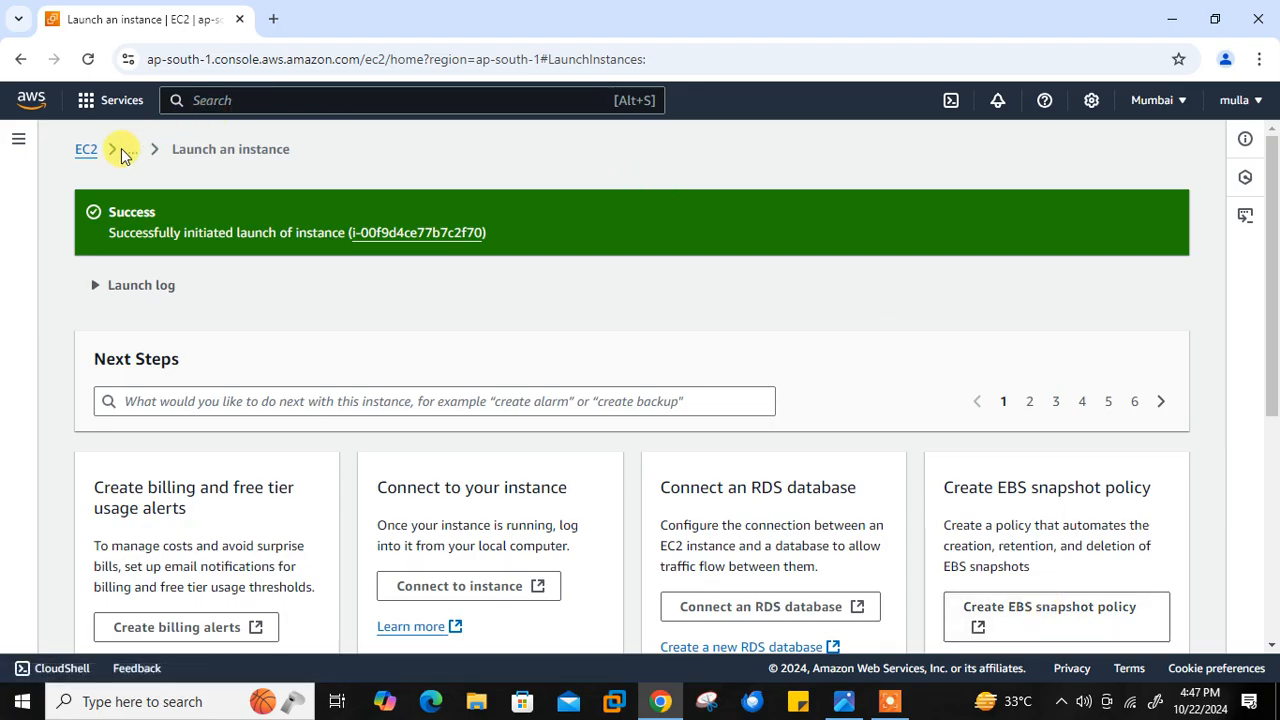
- Refresh the resources on the EC2 dashboard and open the list of EBS volumes
{"action": "left_click", "coordinate": [85, 150]}
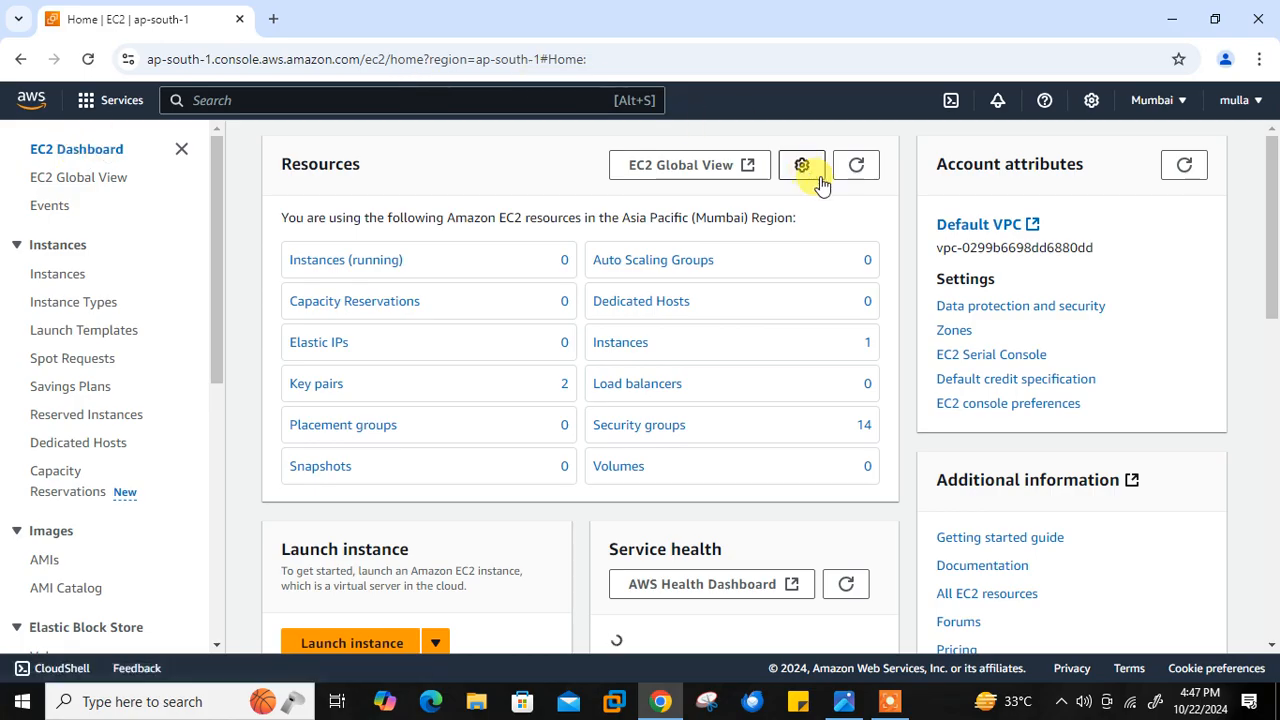
{"action": "left_click", "coordinate": [857, 170]}
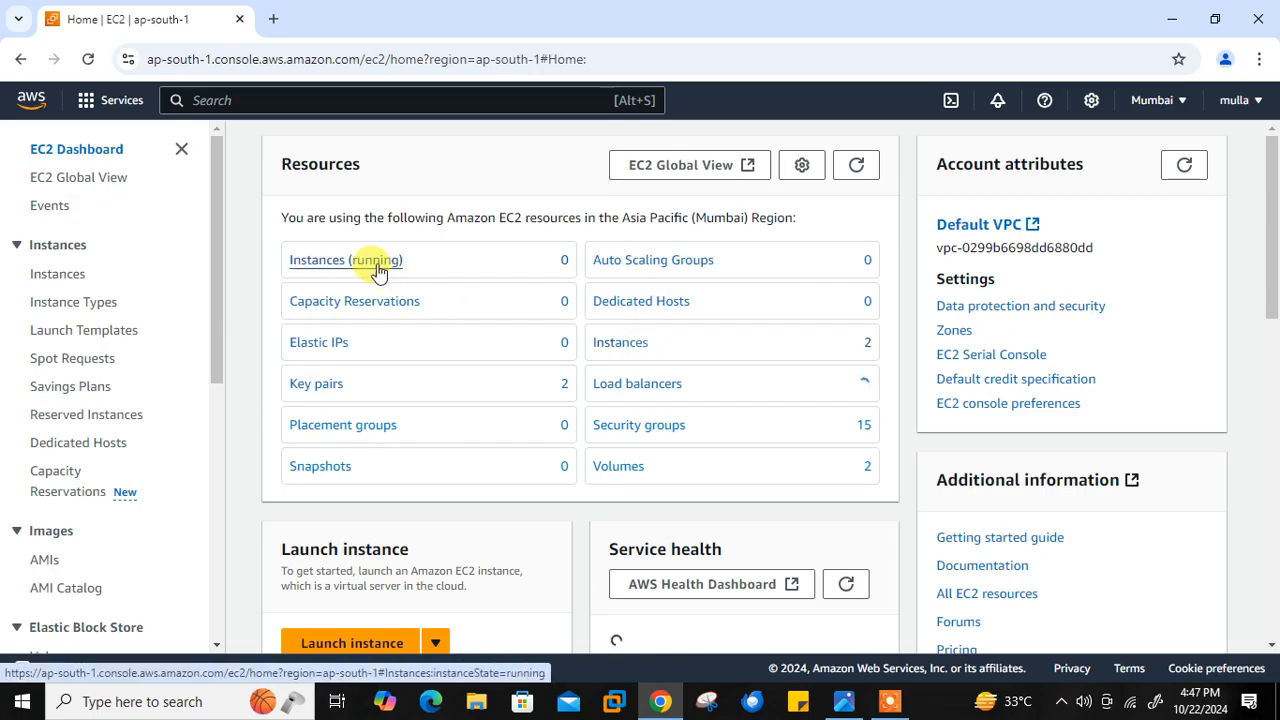
{"action": "left_click", "coordinate": [620, 467]}
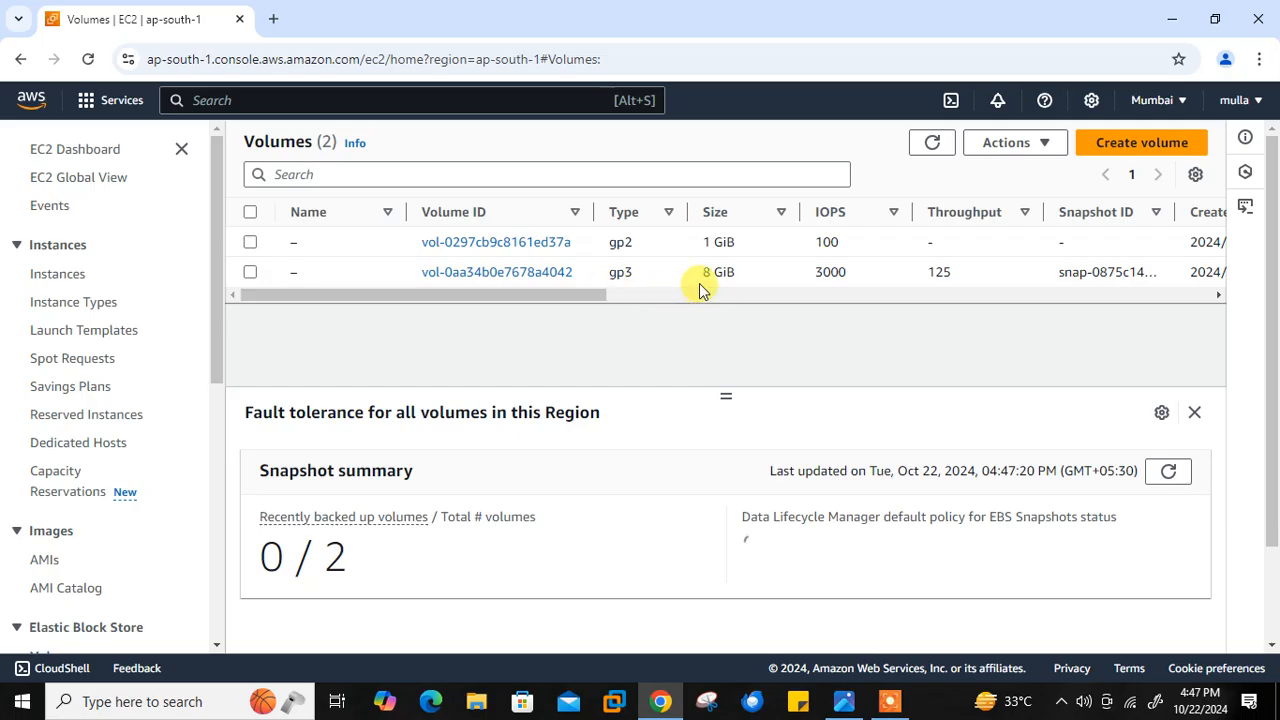
- Name the 8 GiB gp3 volume default-root-volume and save the name
{"action": "left_click", "coordinate": [311, 273]}
{"action": "type", "text": "d"}
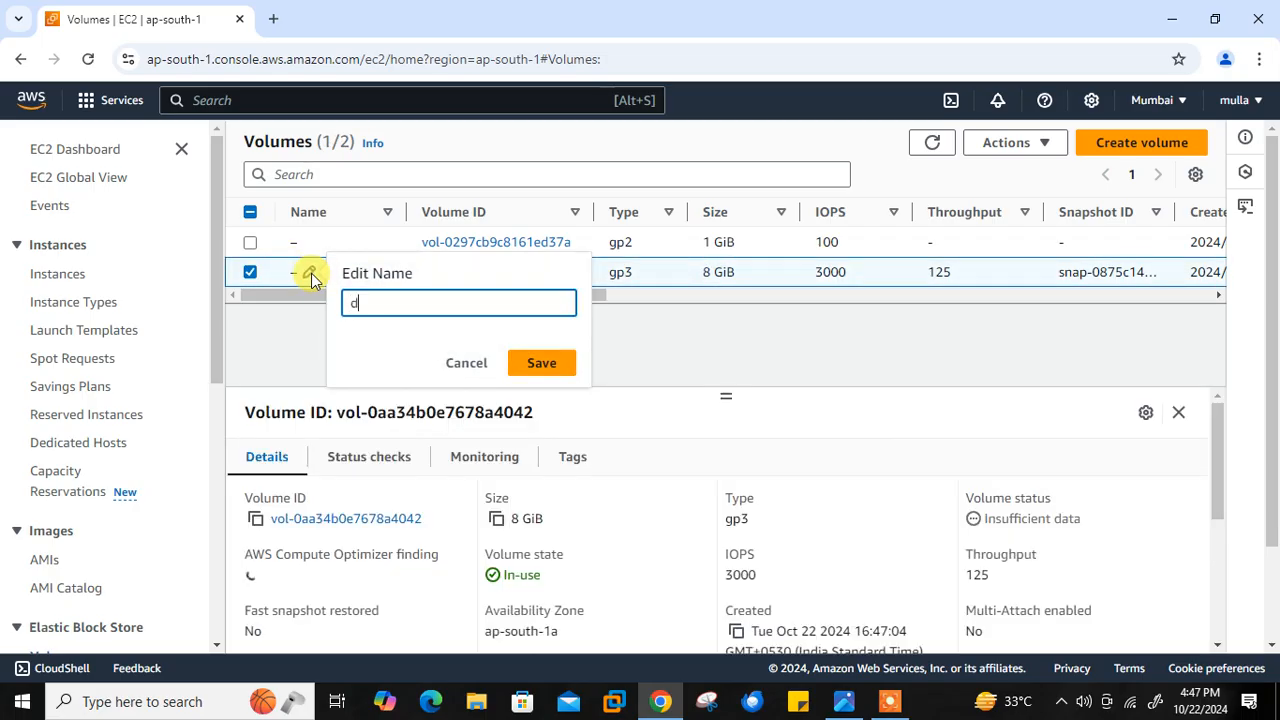
{"action": "type", "text": "efault-roo"}
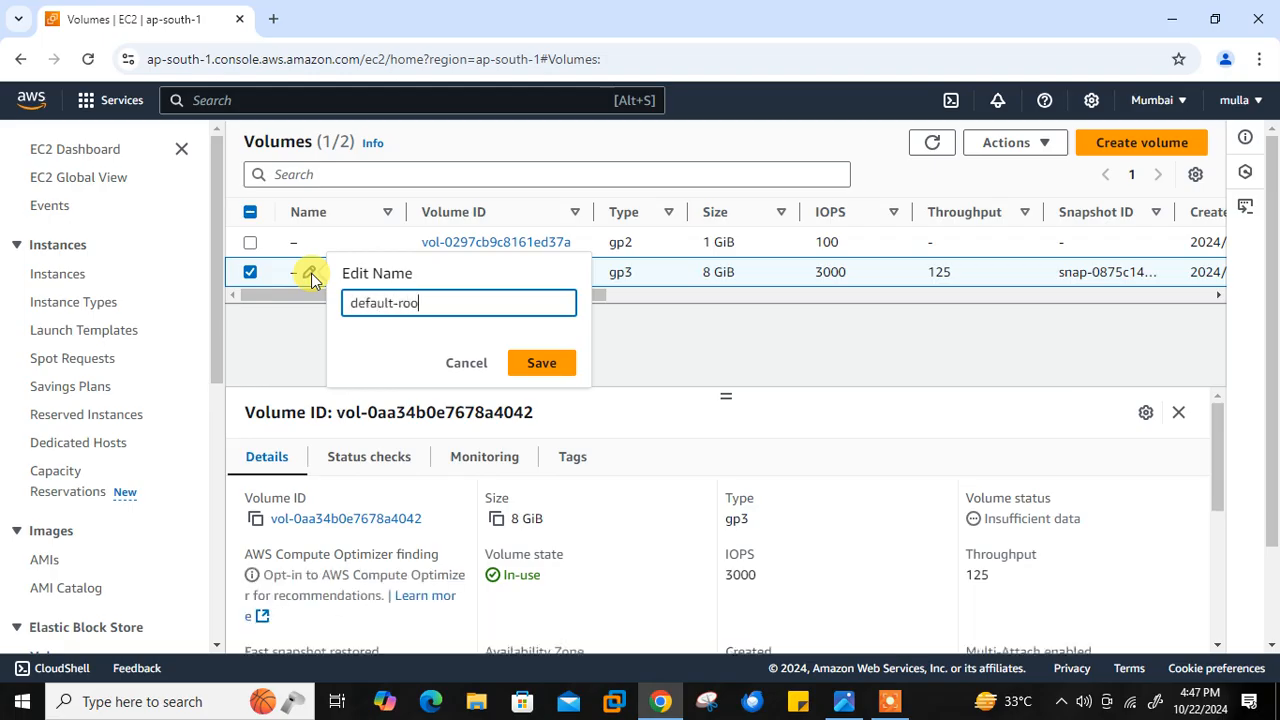
{"action": "type", "text": "t-volume"}
{"action": "left_click", "coordinate": [558, 367]}
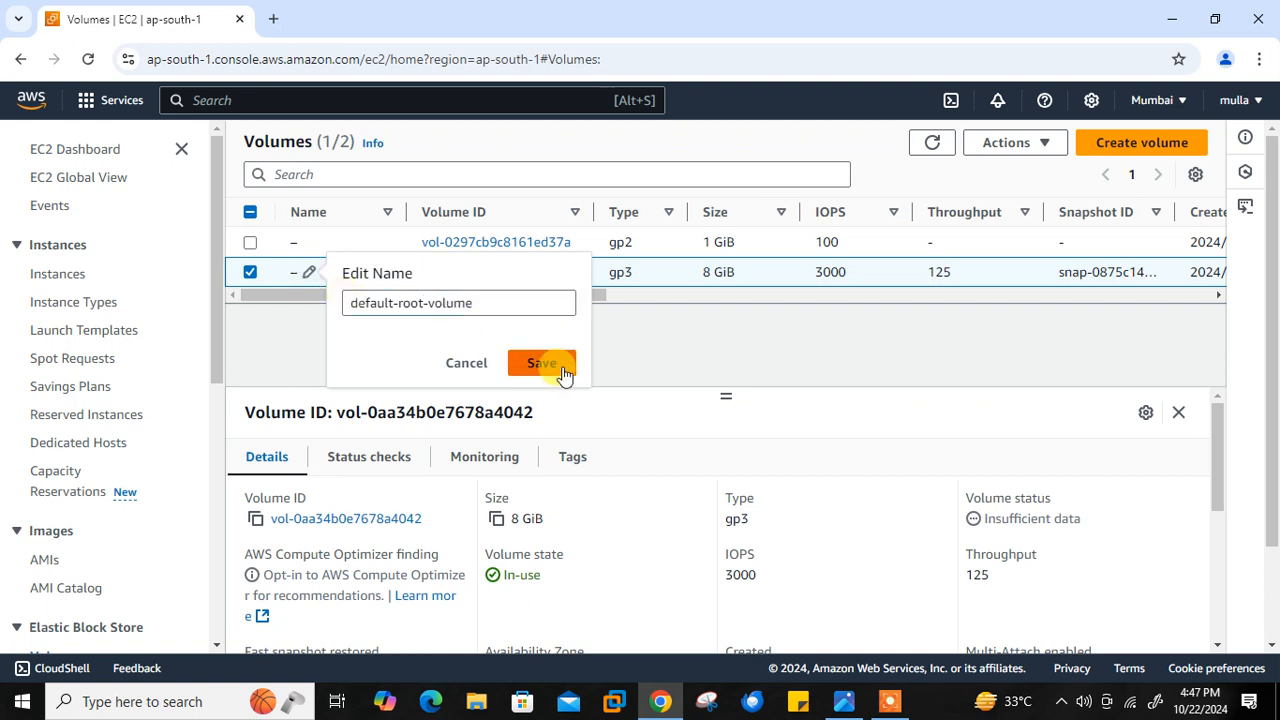
- Name the 1 GiB gp2 volume extra-volume and save the name
{"action": "left_click", "coordinate": [308, 245]}
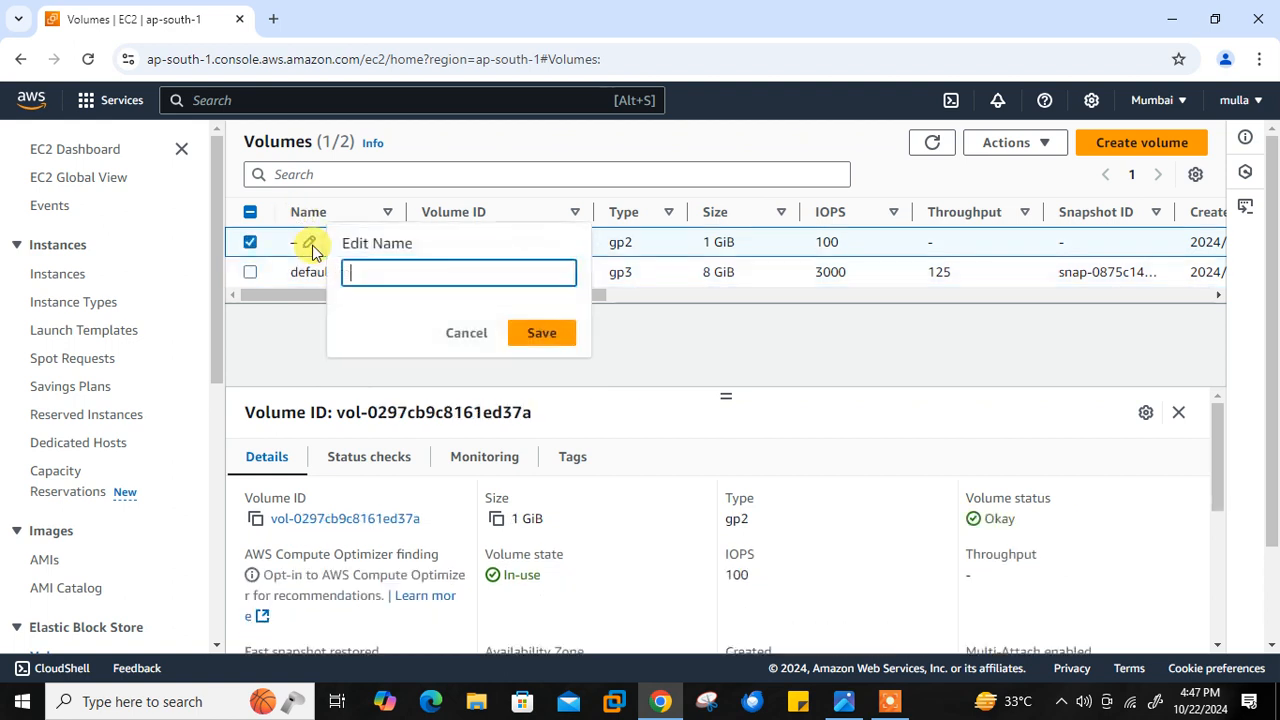
{"action": "type", "text": "extra-volume"}
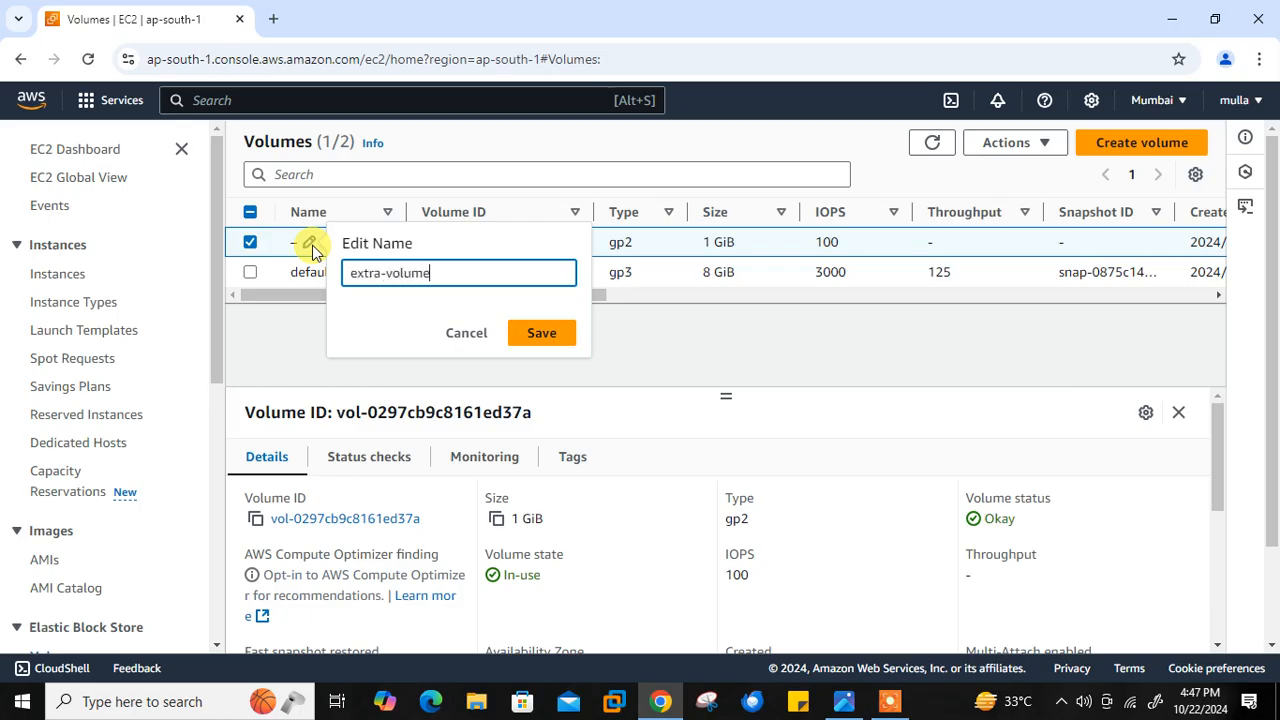
{"action": "left_click", "coordinate": [531, 332]}
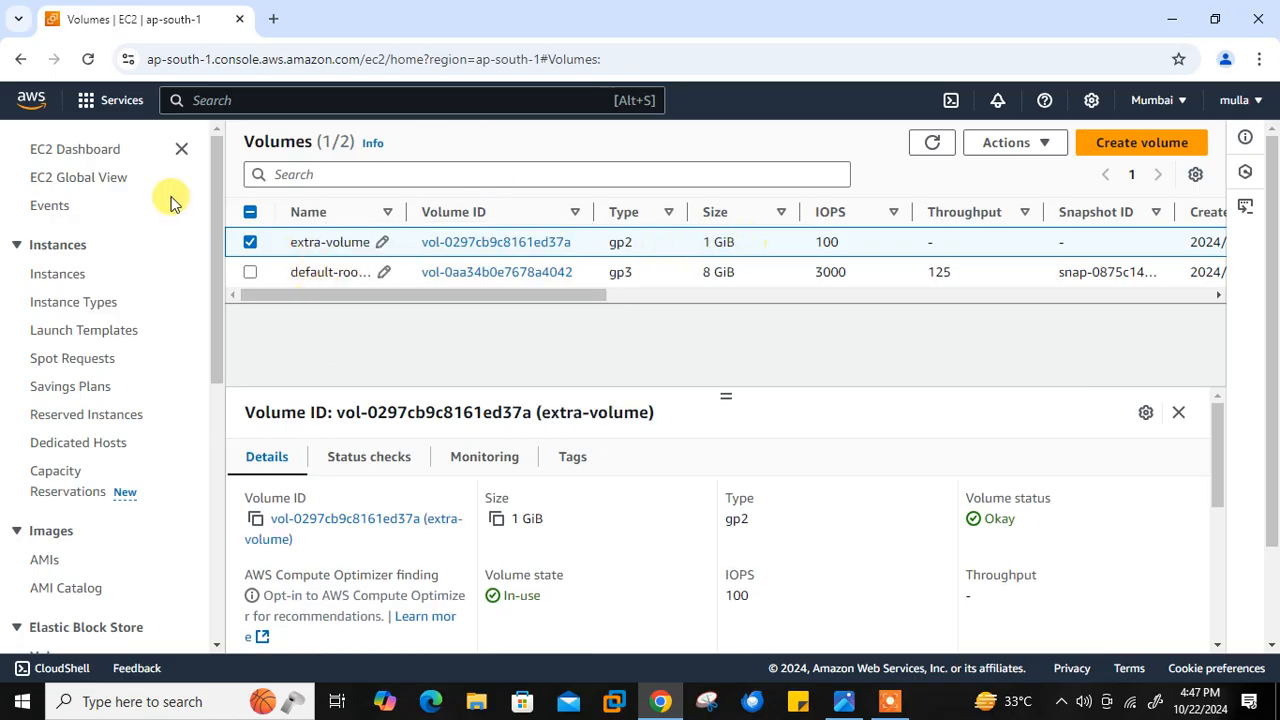
- Go back to the EC2 dashboard and display the refreshed list of running instances
{"action": "left_click", "coordinate": [93, 152]}
{"action": "left_click", "coordinate": [832, 170]}
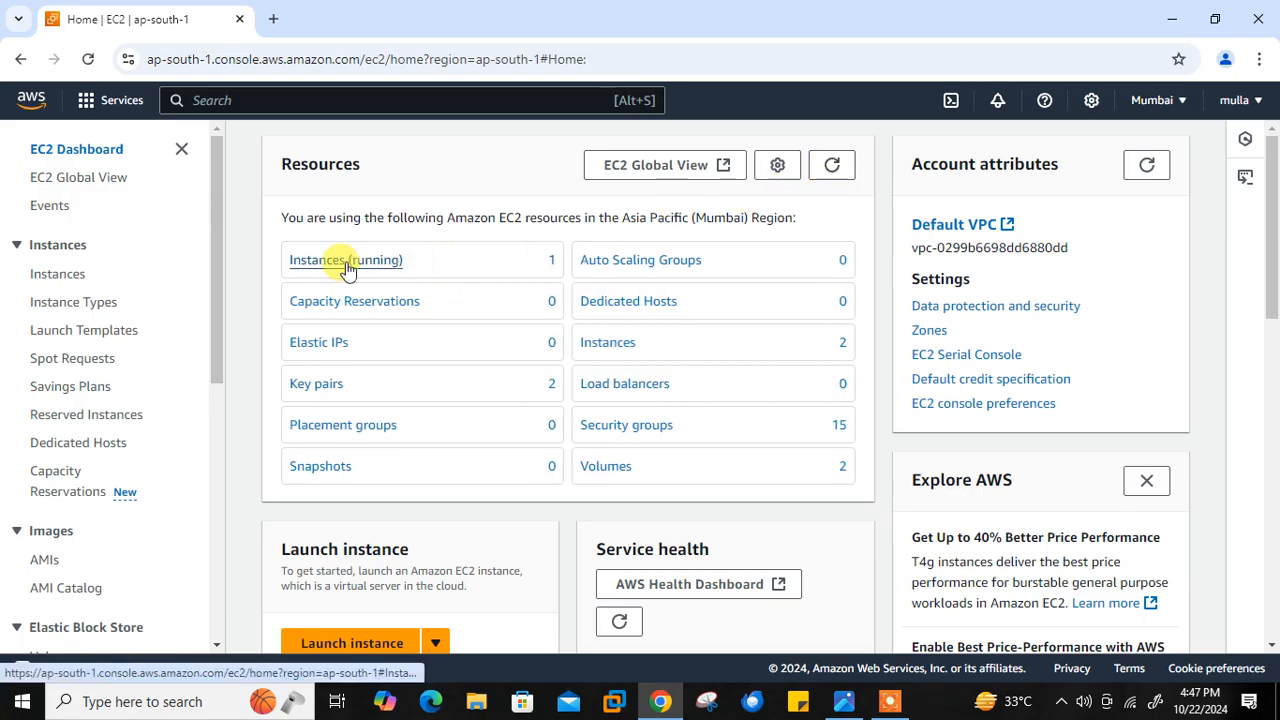
{"action": "left_click", "coordinate": [347, 262]}
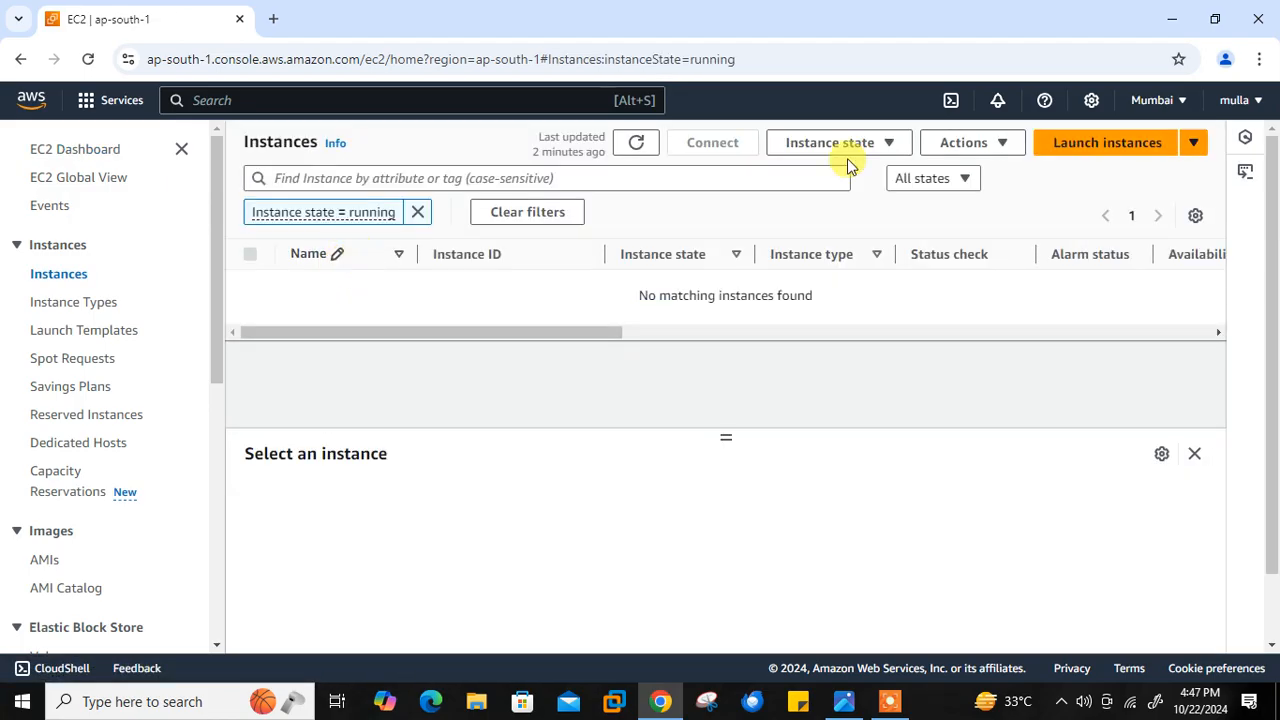
{"action": "left_click", "coordinate": [636, 145]}
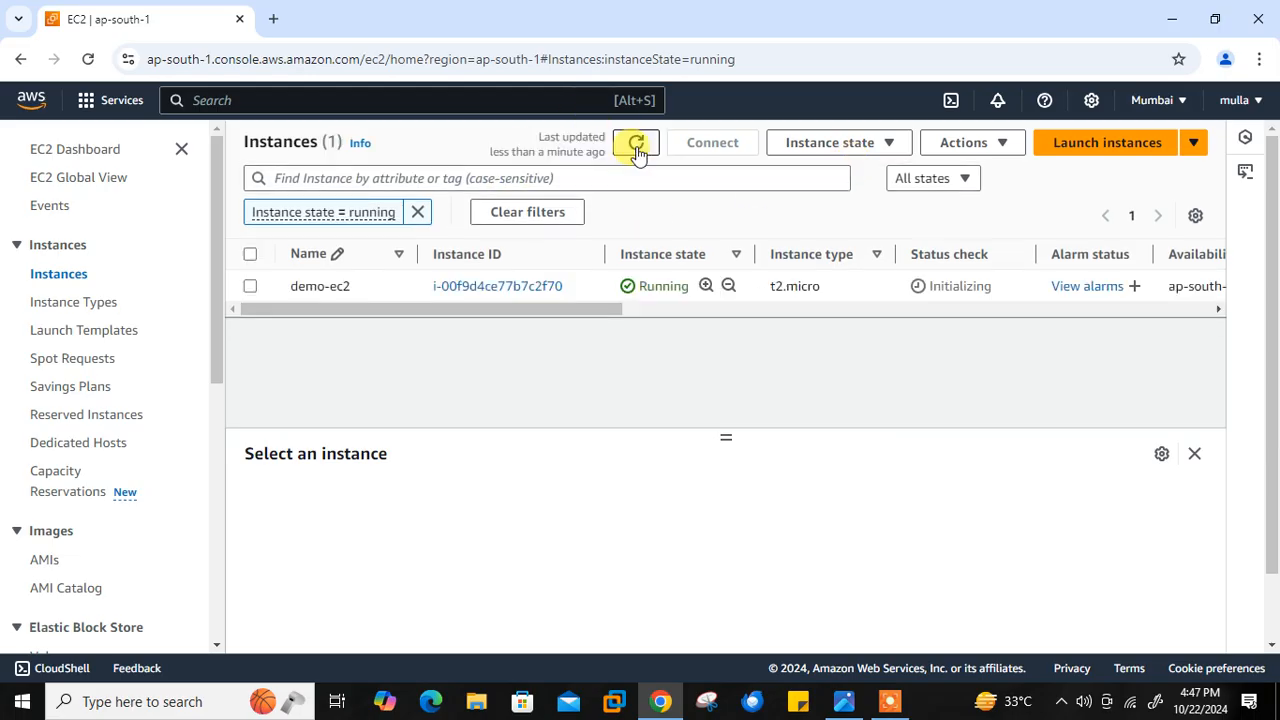
- Connect to the demo-ec2 instance through EC2 Instance Connect with its public IPv4 address and the default username
{"action": "left_click", "coordinate": [250, 255]}
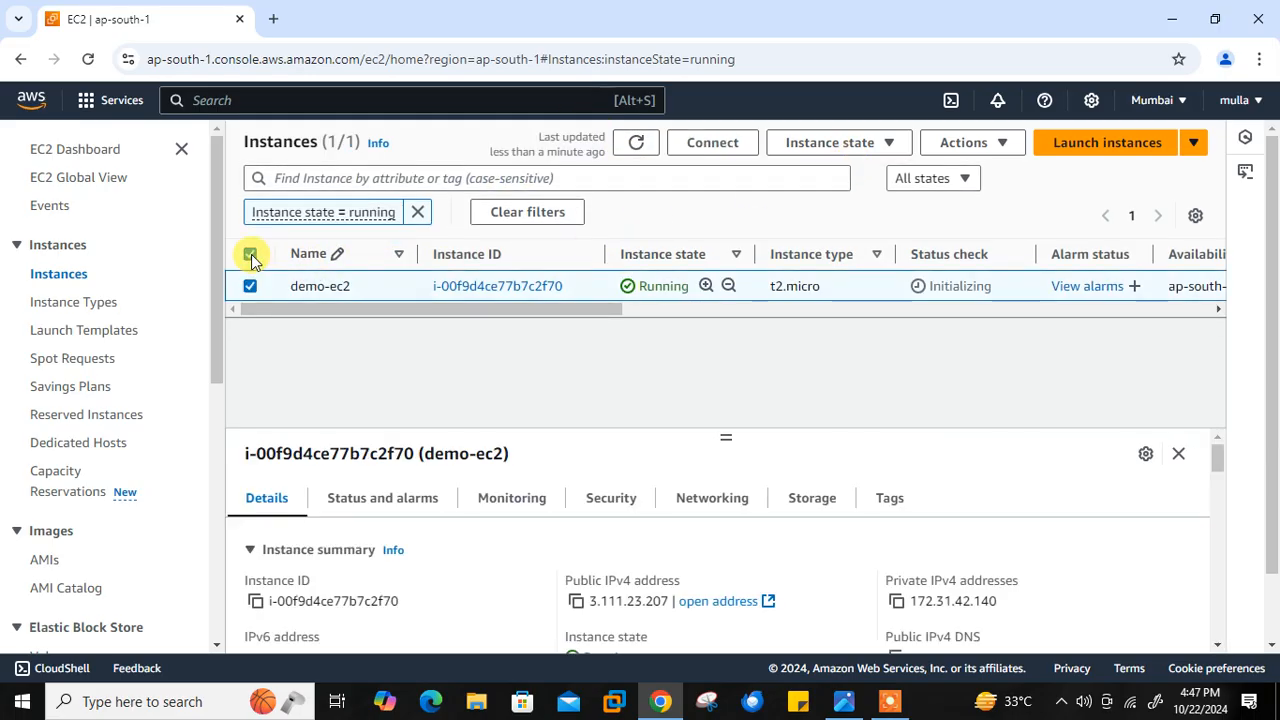
{"action": "left_click", "coordinate": [733, 147]}
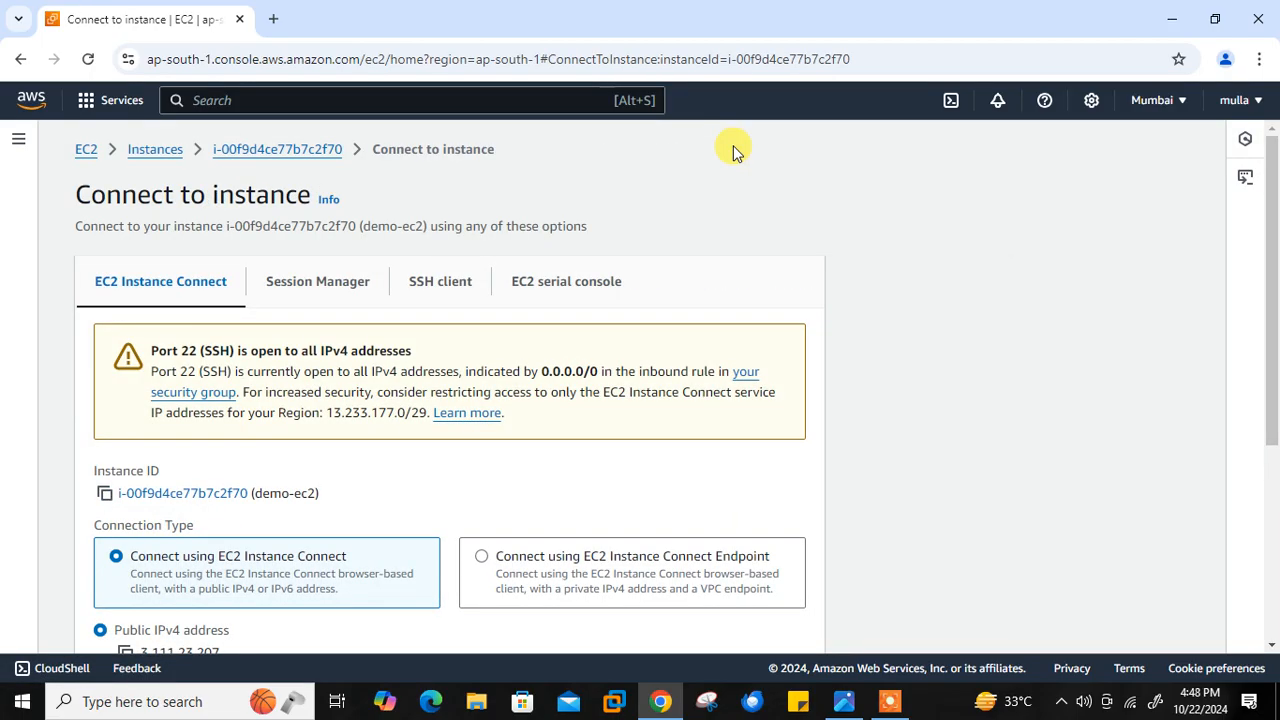
{"action": "left_click_drag", "start_coordinate": [1272, 397], "coordinate": [1272, 588]}
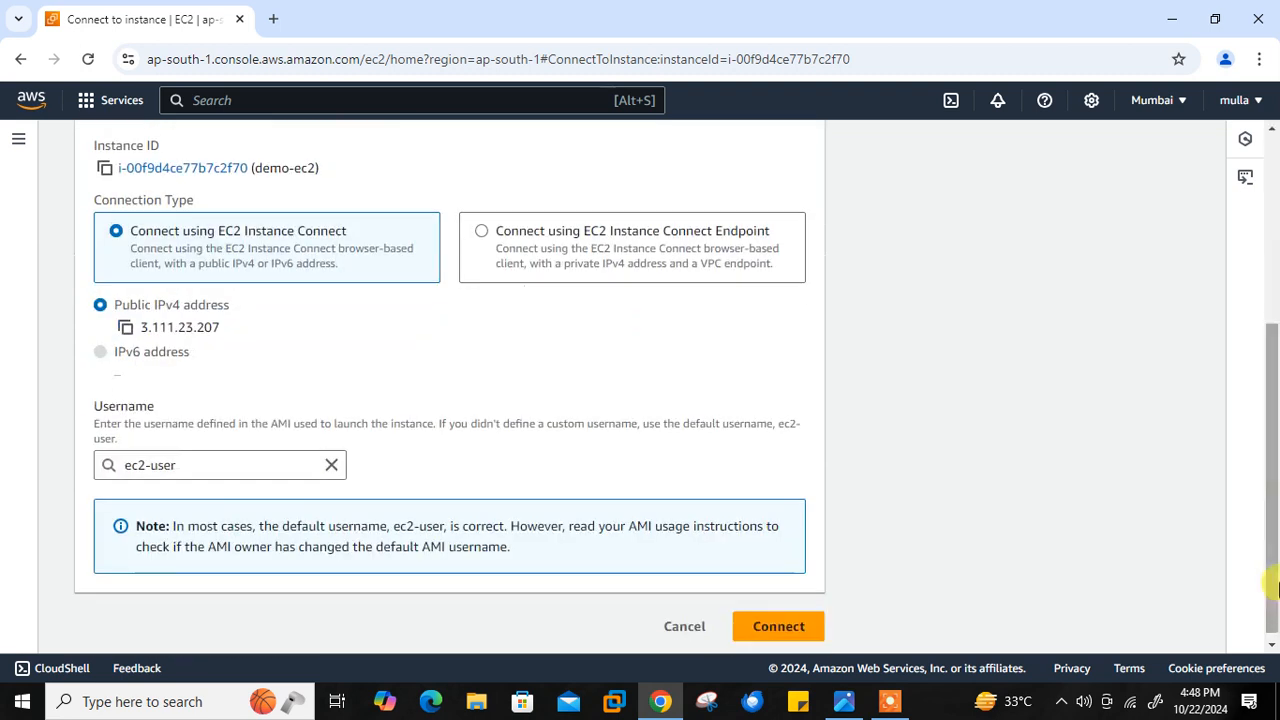
{"action": "left_click", "coordinate": [785, 627]}
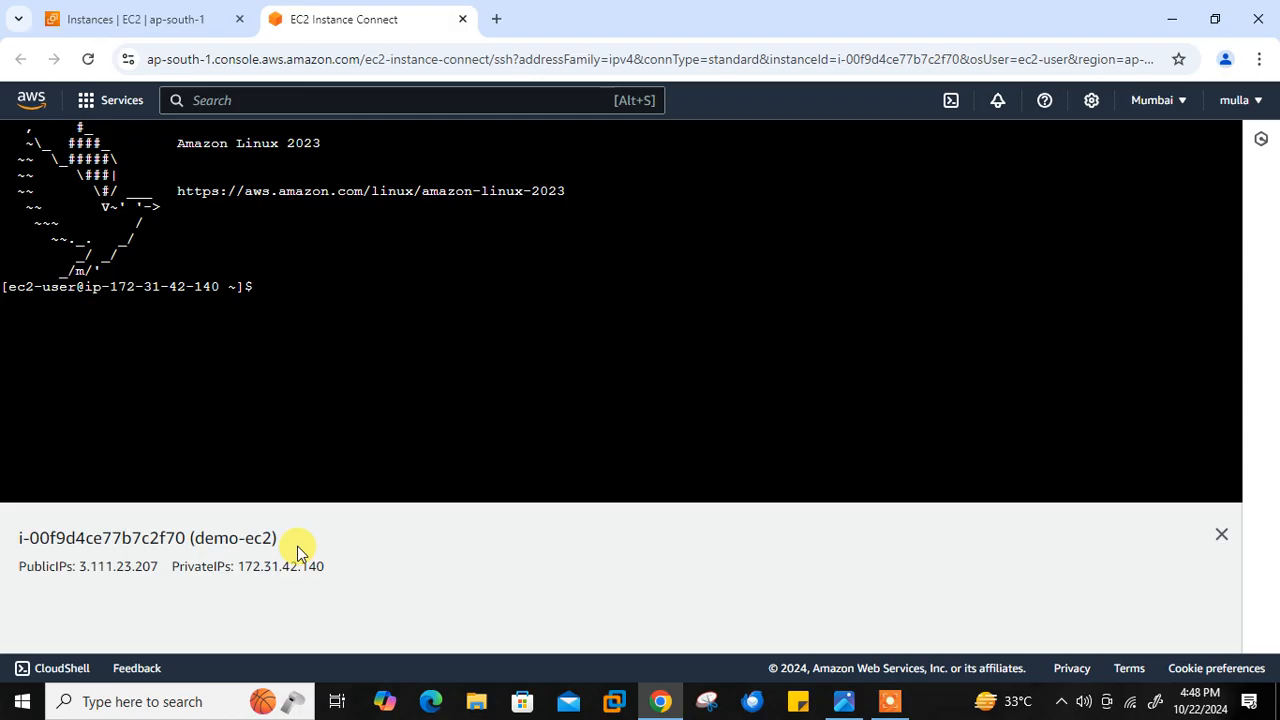
- Switch to the root user in the instance's terminal with sudo -i
{"action": "type", "text": "su"}
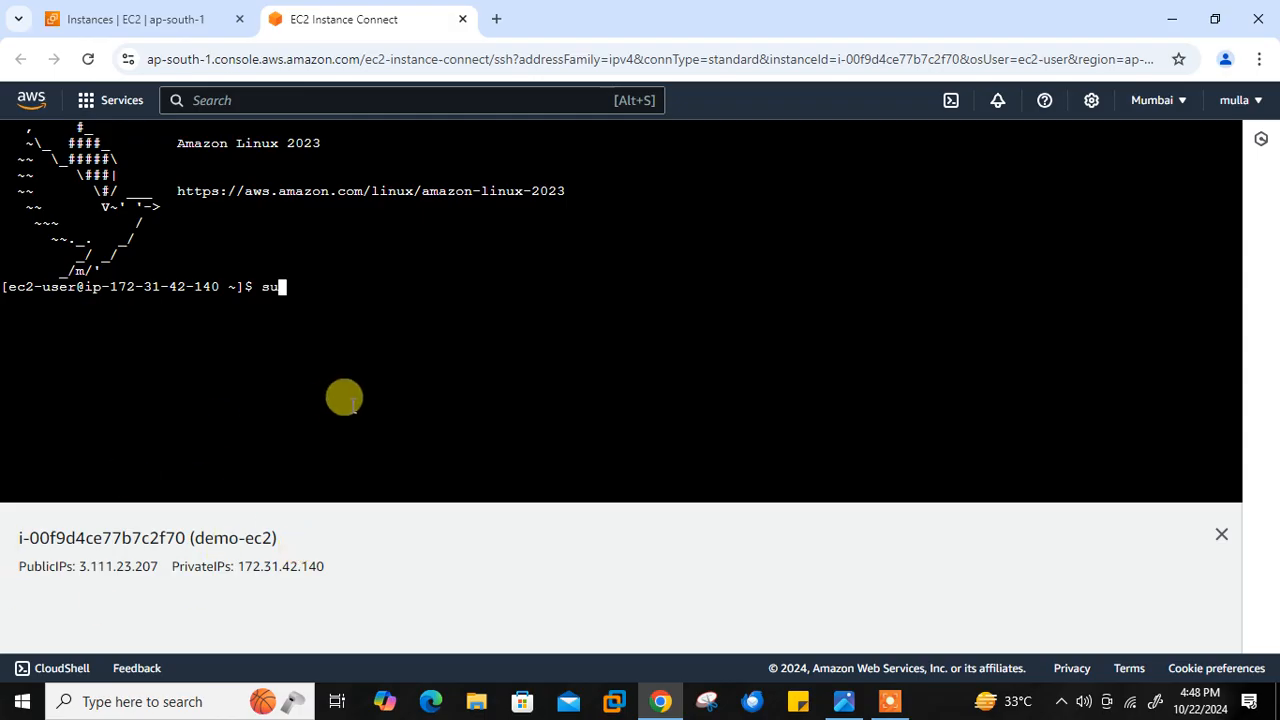
{"action": "type", "text": "d o -i"}
{"action": "key", "text": "Return"}
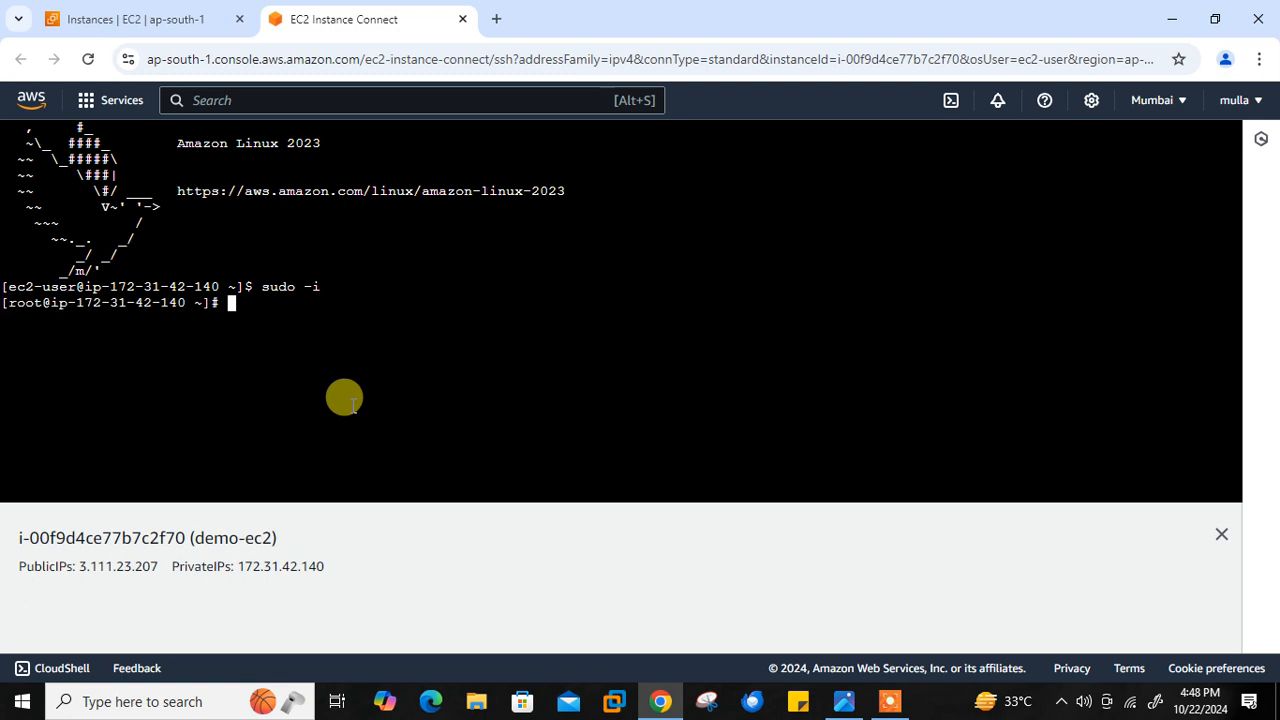
- Clear the terminal and list the instance's block devices with lsblk
{"action": "key", "text": "ctrl+l"}
{"action": "type", "text": "lsblk"}
{"action": "key", "text": "Return"}
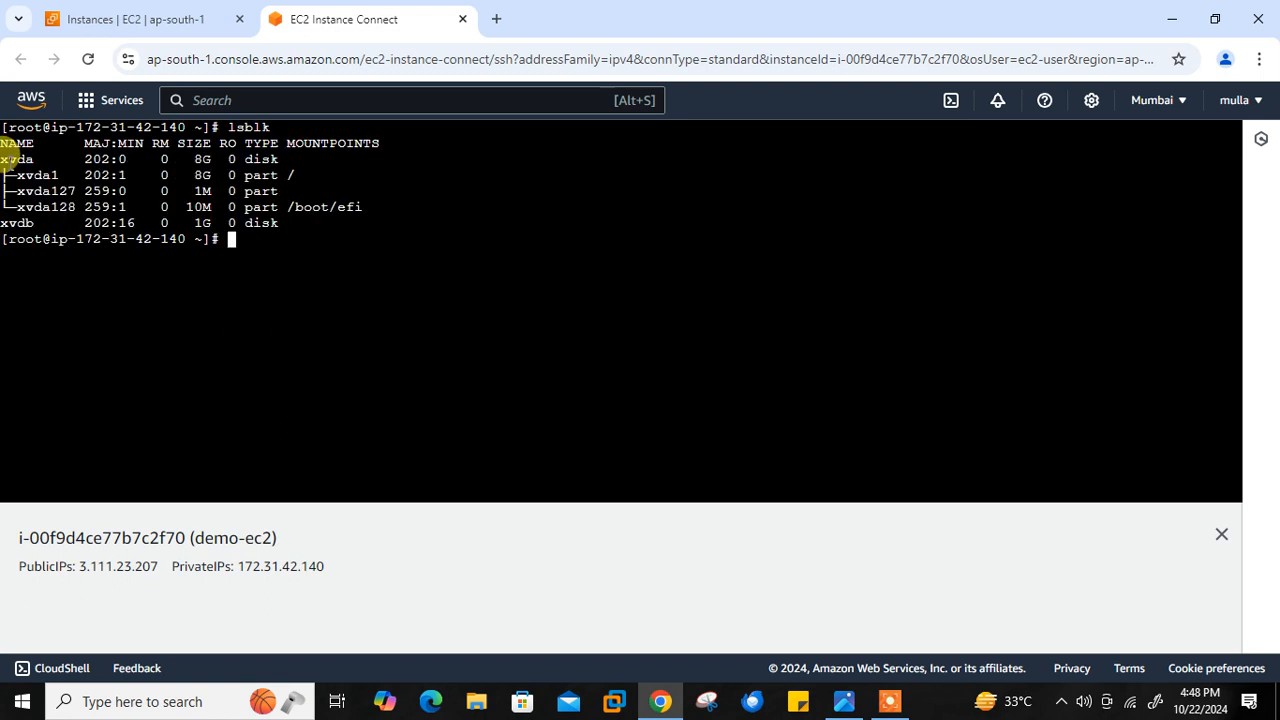
- Check the disk names and sizes in the lsblk listing and format /dev/xvdb with mkfs.xfs
{"action": "double_click", "coordinate": [10, 160]}
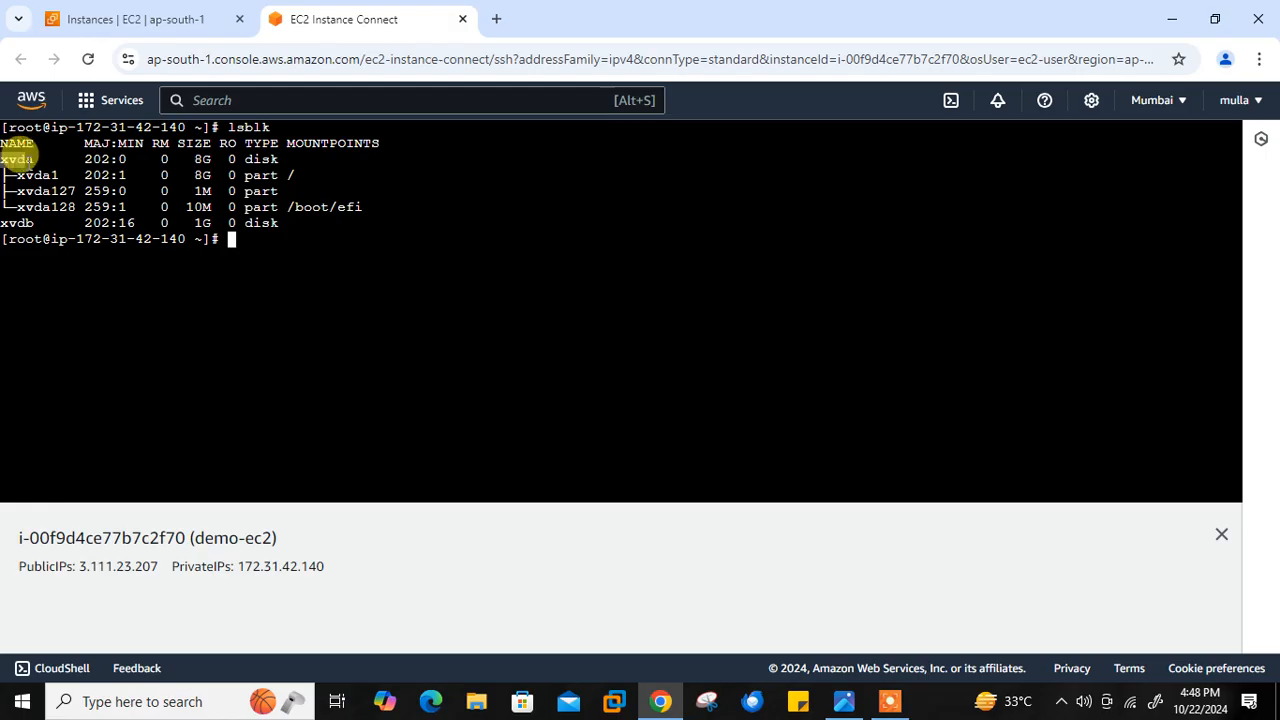
{"action": "double_click", "coordinate": [200, 160]}
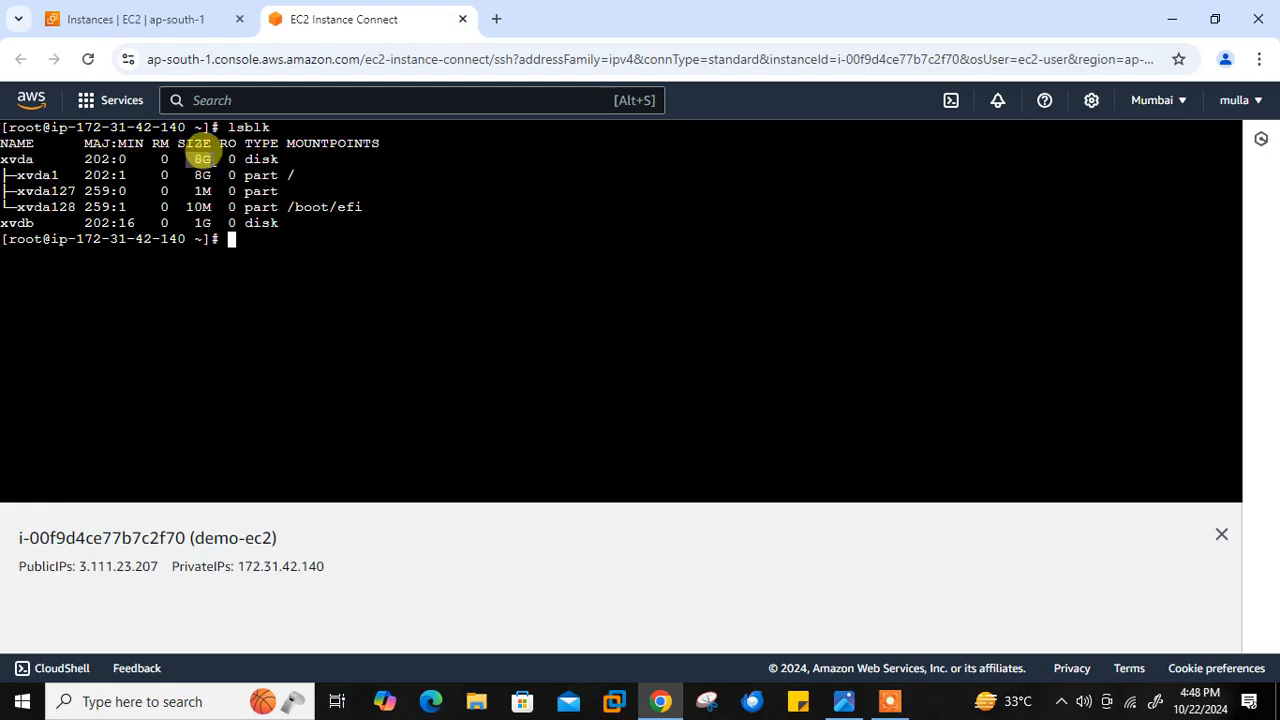
{"action": "double_click", "coordinate": [17, 223]}
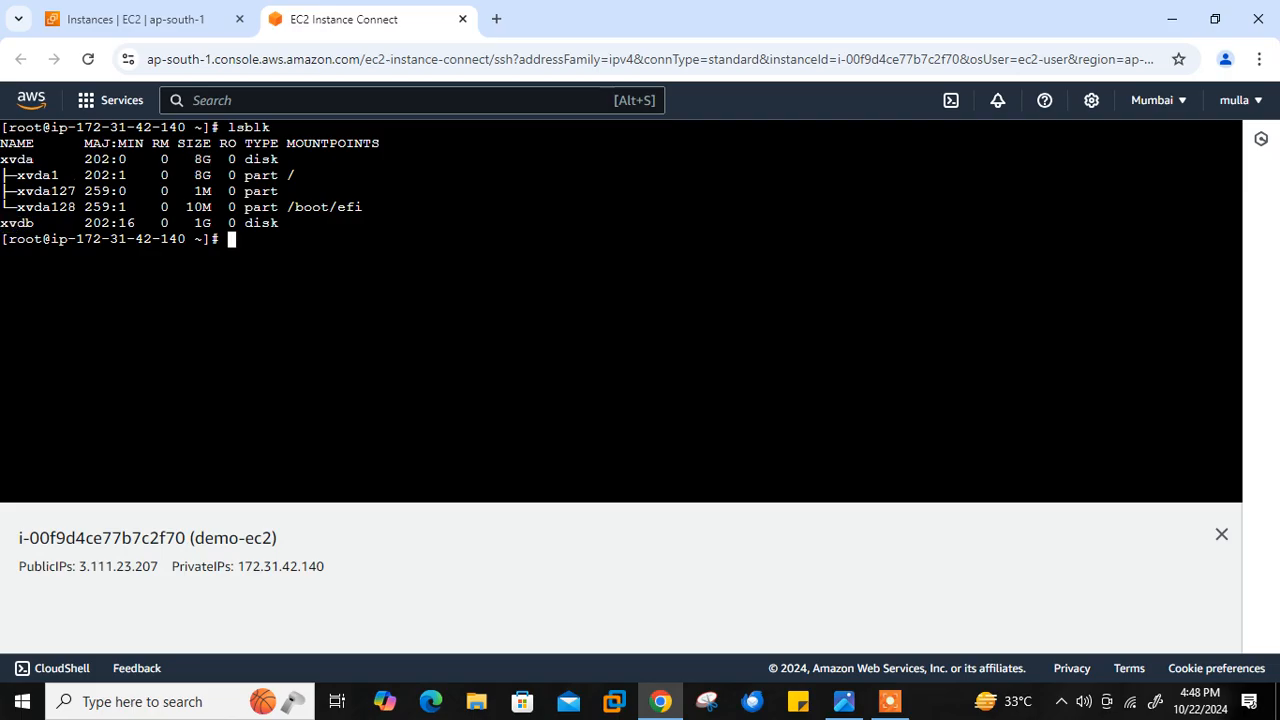
{"action": "double_click", "coordinate": [202, 222]}
{"action": "left_click", "coordinate": [300, 334]}
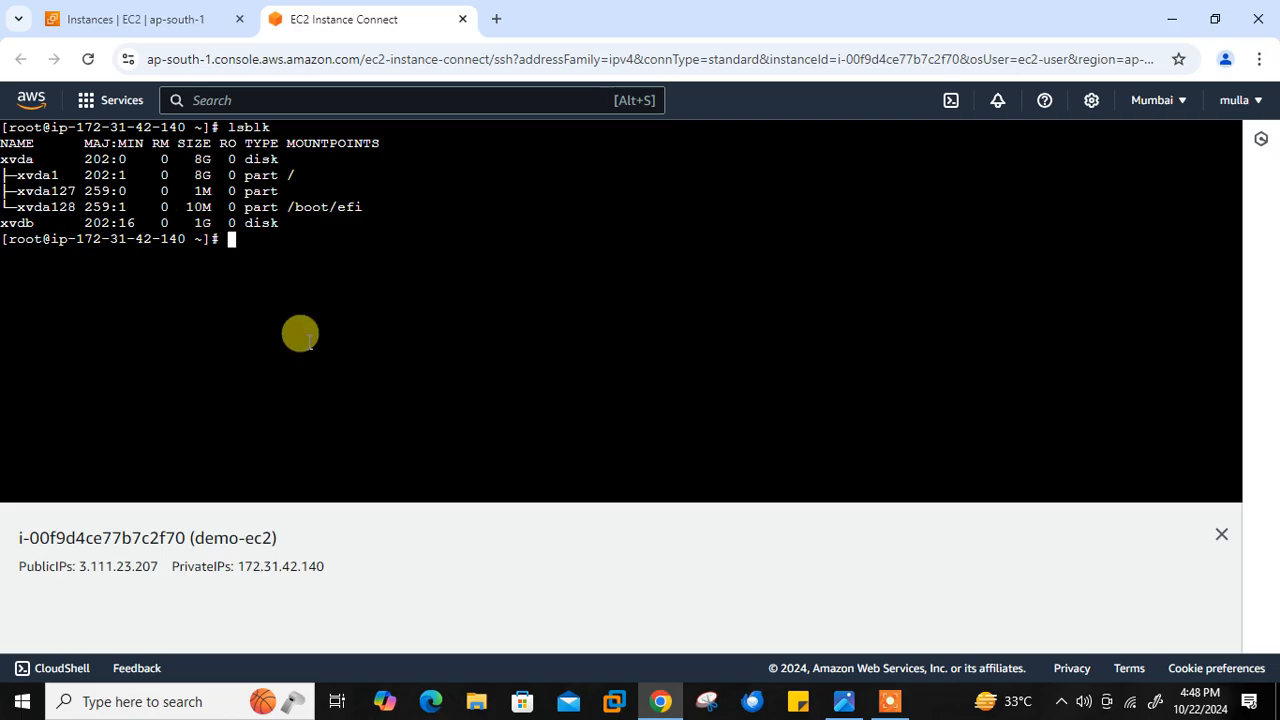
{"action": "type", "text": "mkfs.xfs /dev/xvdb"}
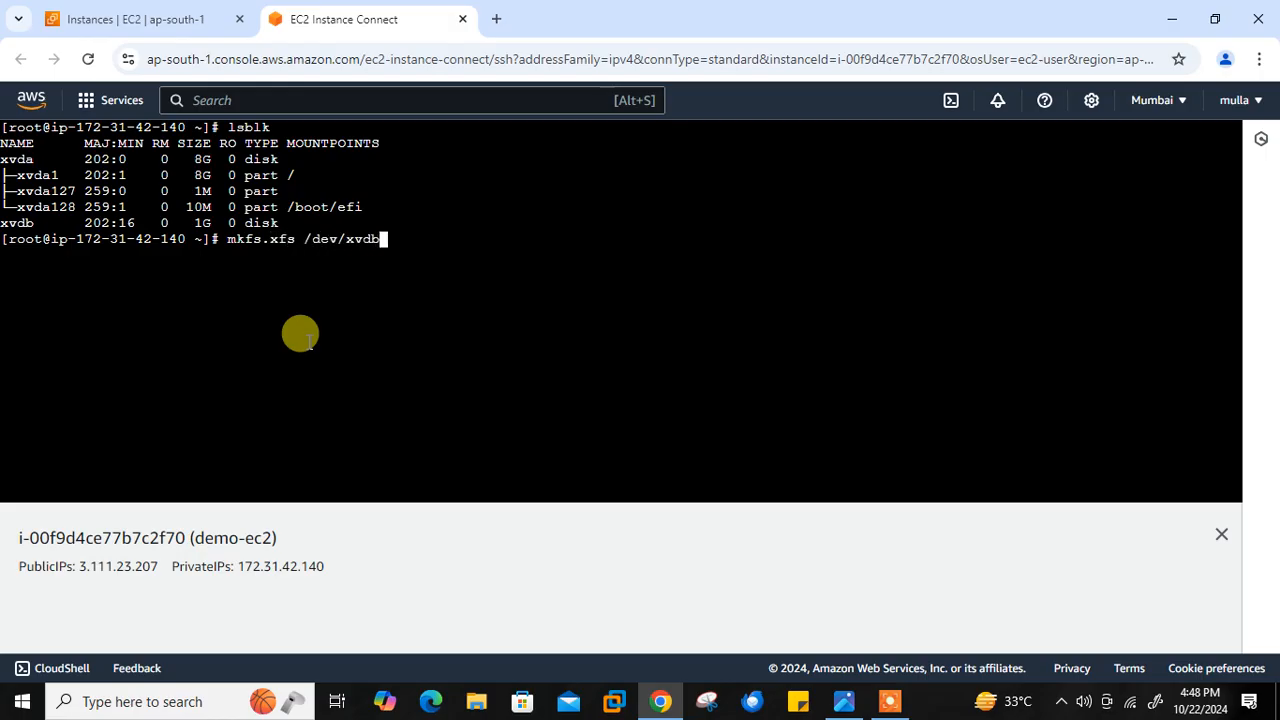
{"action": "key", "text": "Return"}
- Create the directory /data and mount /dev/xvdb on it
{"action": "type", "text": "mkdir "}
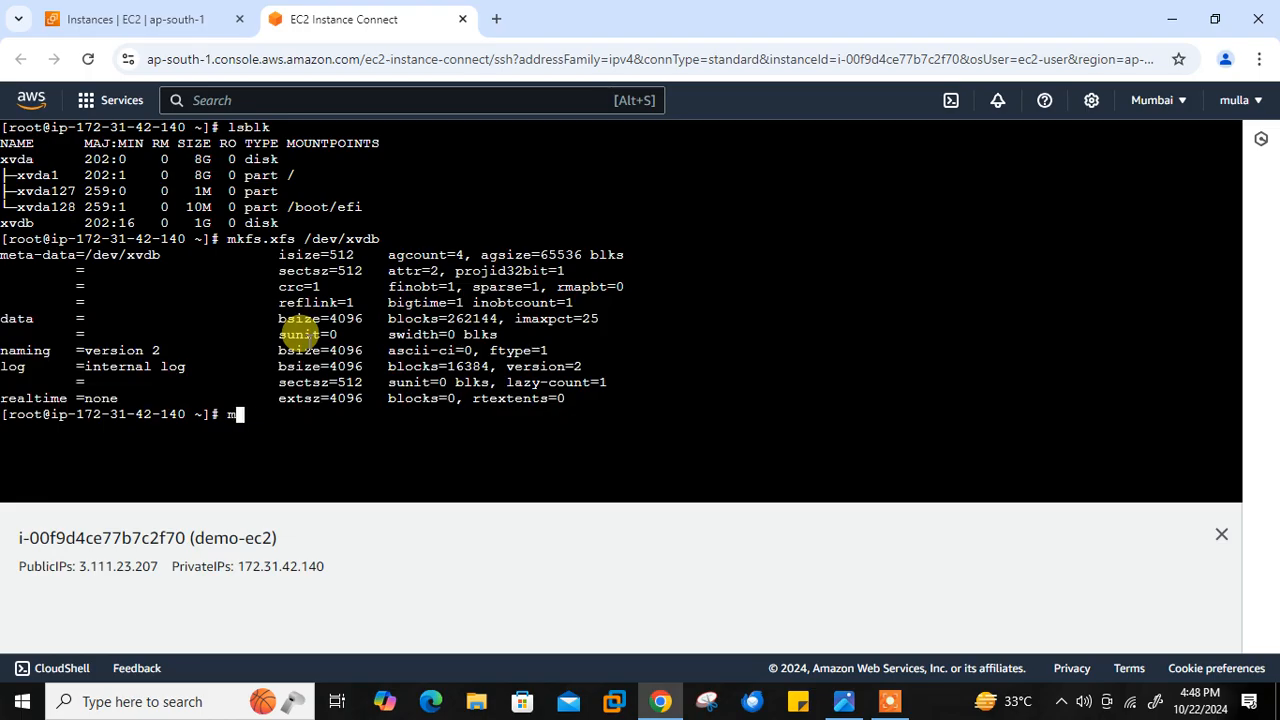
{"action": "type", "text": "/data"}
{"action": "key", "text": "Return"}
{"action": "type", "text": "mount /dev/"}
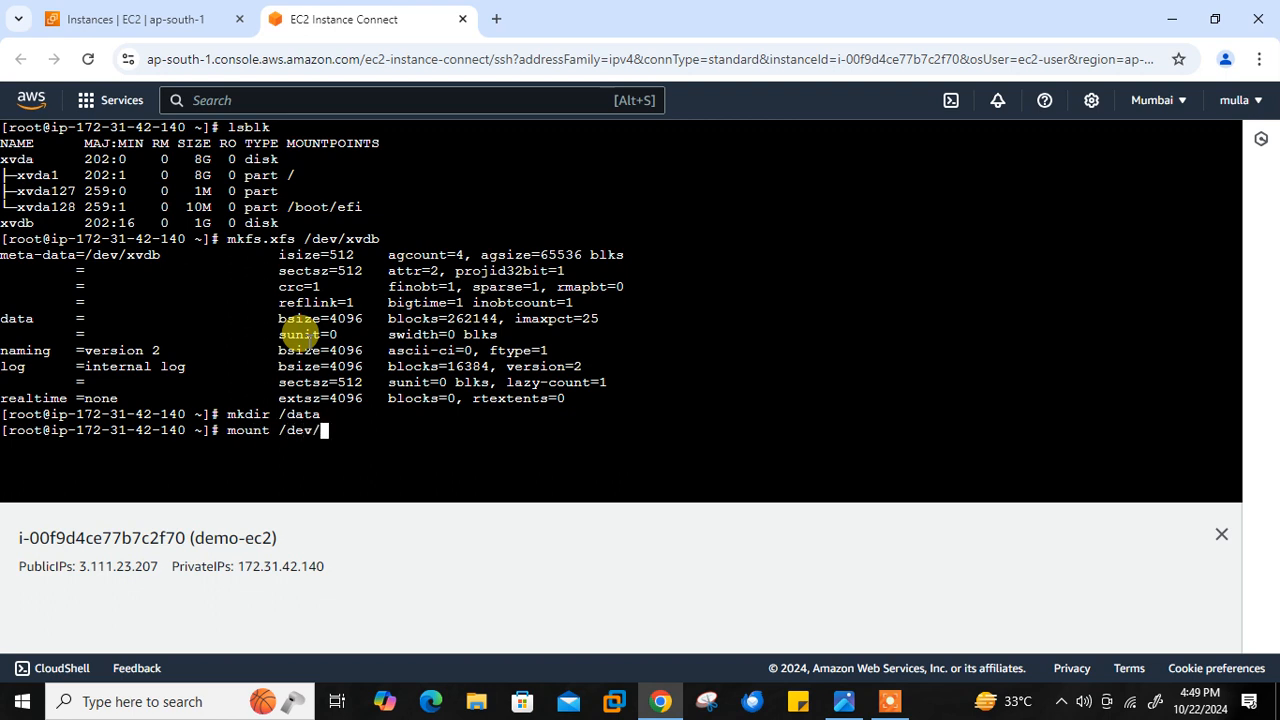
{"action": "type", "text": "xvdb /data/"}
{"action": "key", "text": "Return"}
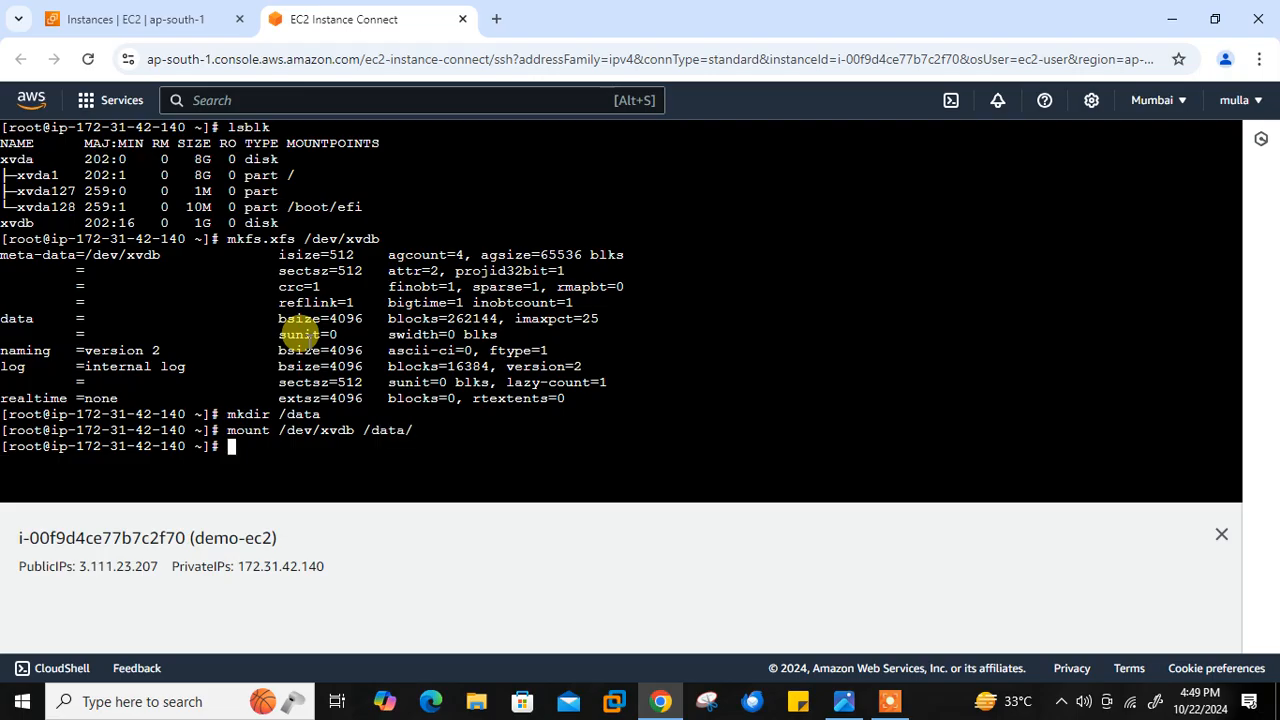
- Change into /data and save the manual page of cal to cal.txt
{"action": "type", "text": "cd /data/"}
{"action": "key", "text": "Return"}
{"action": "type", "text": "man cal"}
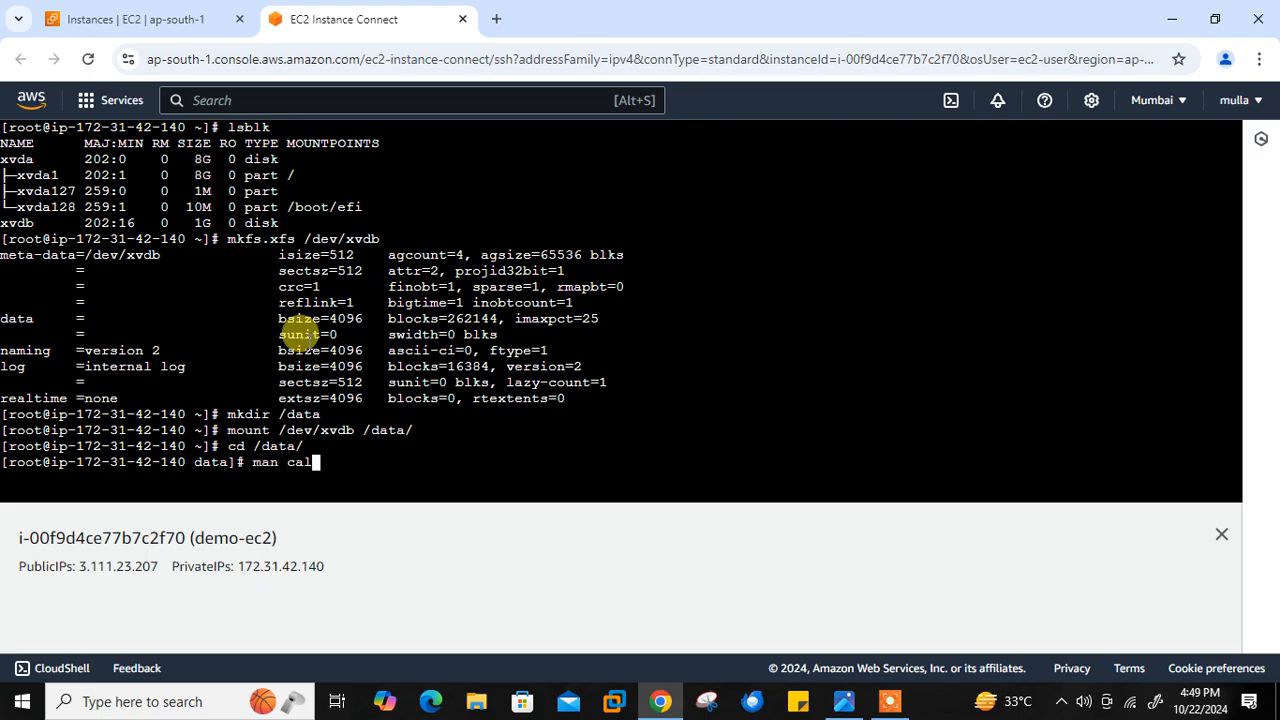
{"action": "type", "text": " > cal.txt"}
{"action": "key", "text": "Return"}
- Save the manual page of date to date.txt in the /data directory
{"action": "type", "text": "man "}
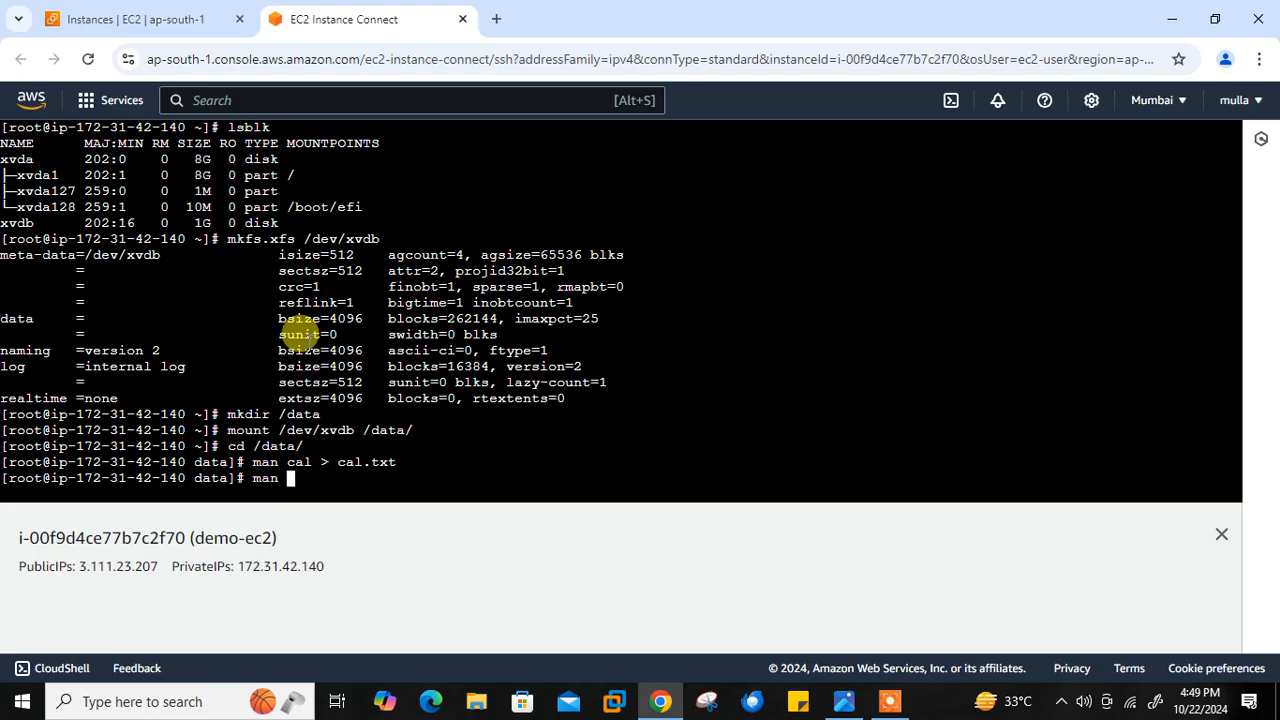
{"action": "type", "text": "date > date.txt"}
{"action": "key", "text": "Return"}
- Save the manual page of dir to dir.txt in the /data directory
{"action": "type", "text": "man "}
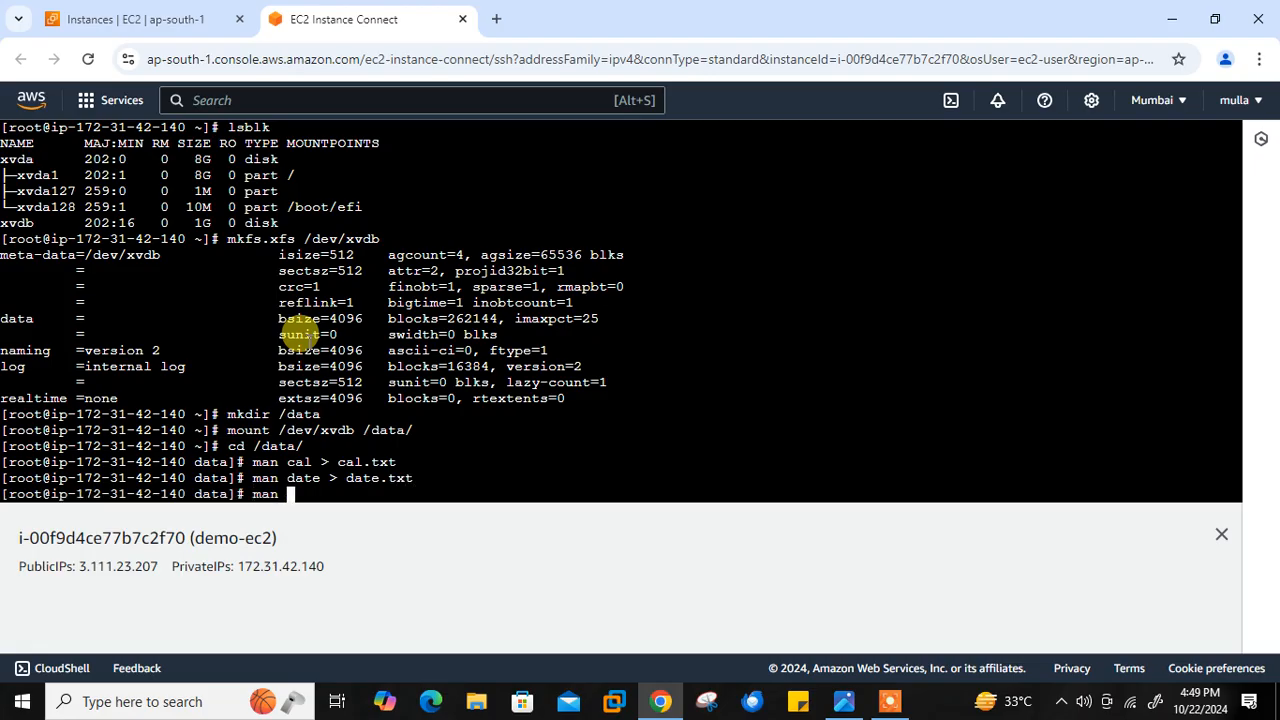
{"action": "type", "text": "hostname"}
{"action": "key", "text": "BackSpace"}
{"action": "key", "text": "BackSpace"}
{"action": "key", "text": "BackSpace"}
{"action": "key", "text": "BackSpace"}
{"action": "key", "text": "BackSpace"}
{"action": "key", "text": "BackSpace"}
{"action": "key", "text": "BackSpace"}
{"action": "key", "text": "BackSpace"}
{"action": "type", "text": "dir > dir.txt"}
{"action": "key", "text": "Return"}
- Clear the terminal and list the files in /data with ll
{"action": "key", "text": "ctrl+l"}
{"action": "type", "text": "ll"}
{"action": "key", "text": "Return"}
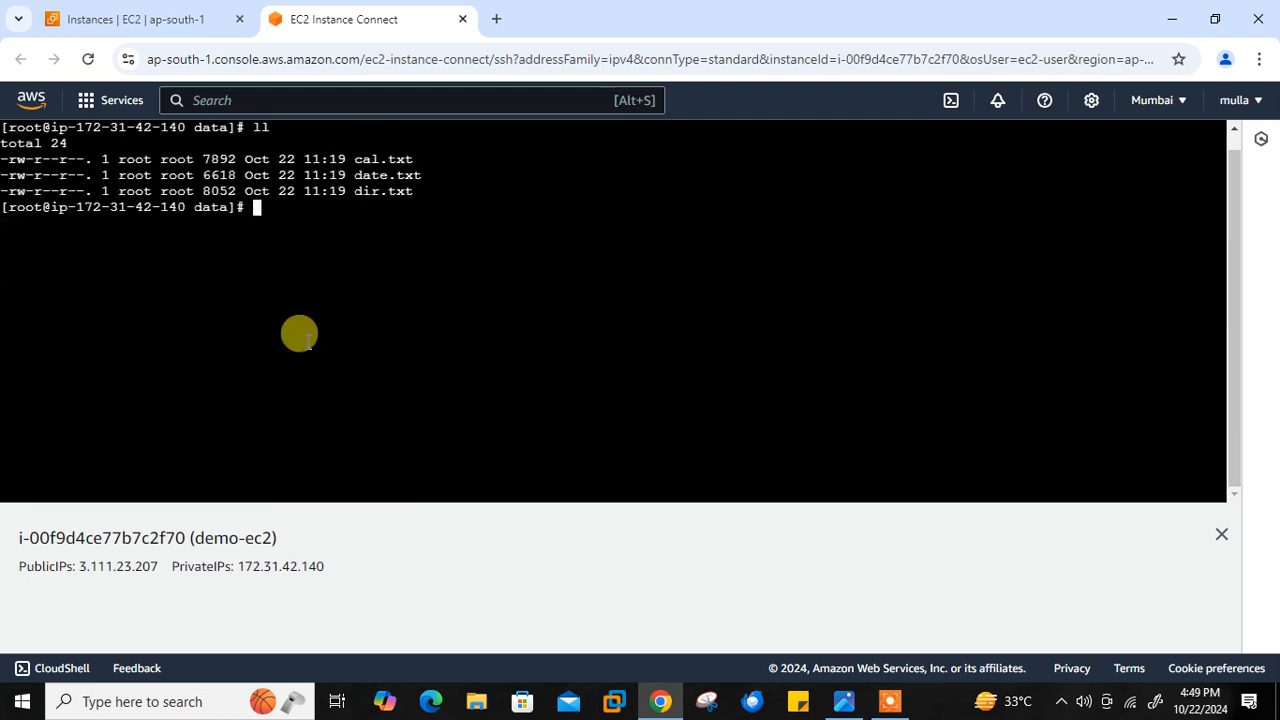
- Run df -Th and check the size and mount point of the /dev/xvdb file system
{"action": "type", "text": "df -Th"}
{"action": "key", "text": "Return"}
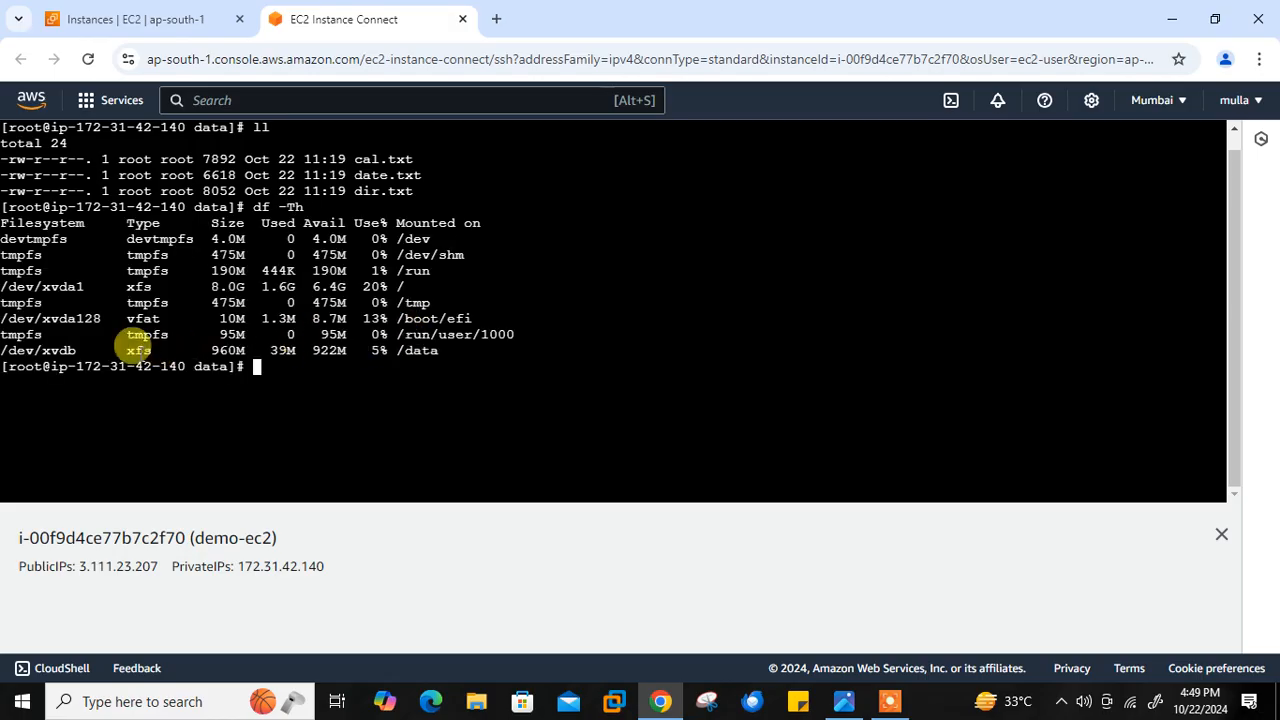
{"action": "left_click", "coordinate": [271, 350]}
{"action": "left_click_drag", "start_coordinate": [381, 352], "coordinate": [415, 353]}
- Exit the root shell and close the EC2 Instance Connect session
{"action": "type", "text": "exit"}
{"action": "key", "text": "Return"}
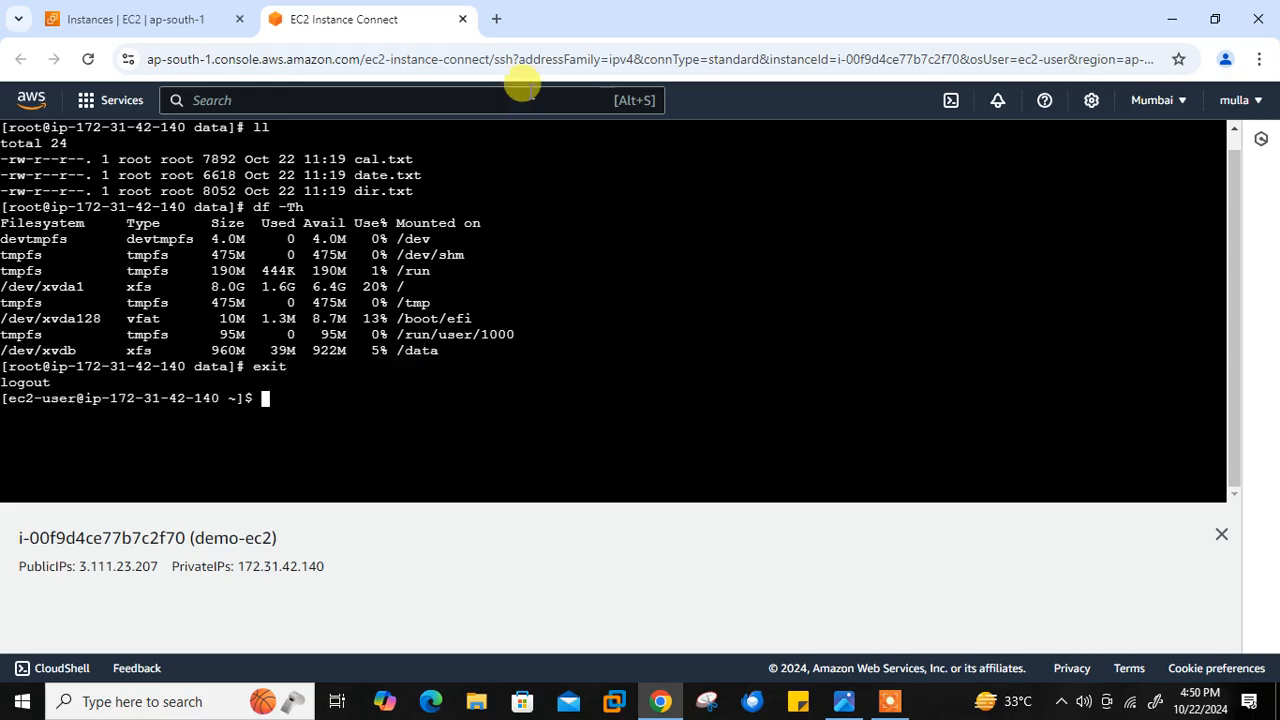
{"action": "left_click", "coordinate": [462, 19]}
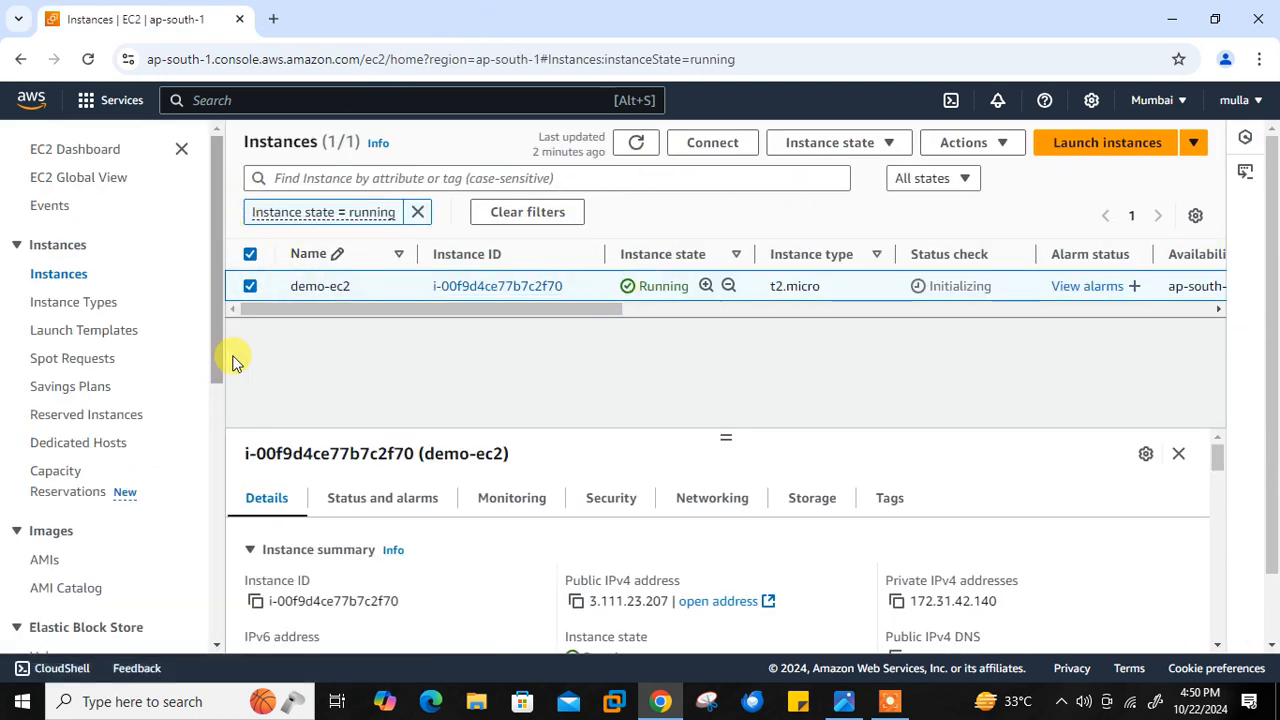
- Return to the EC2 dashboard, refresh its resources and display the list of EBS volumes
{"action": "left_click", "coordinate": [72, 149]}
{"action": "left_click", "coordinate": [831, 165]}
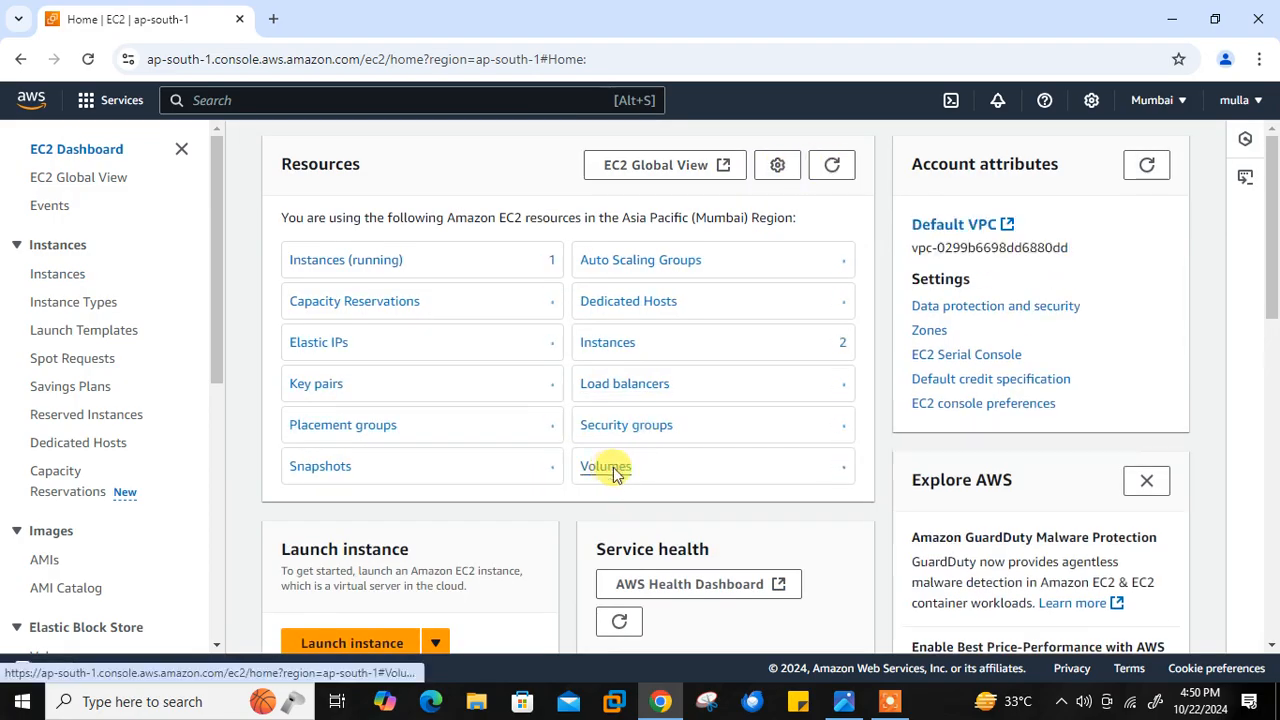
{"action": "left_click", "coordinate": [612, 469]}
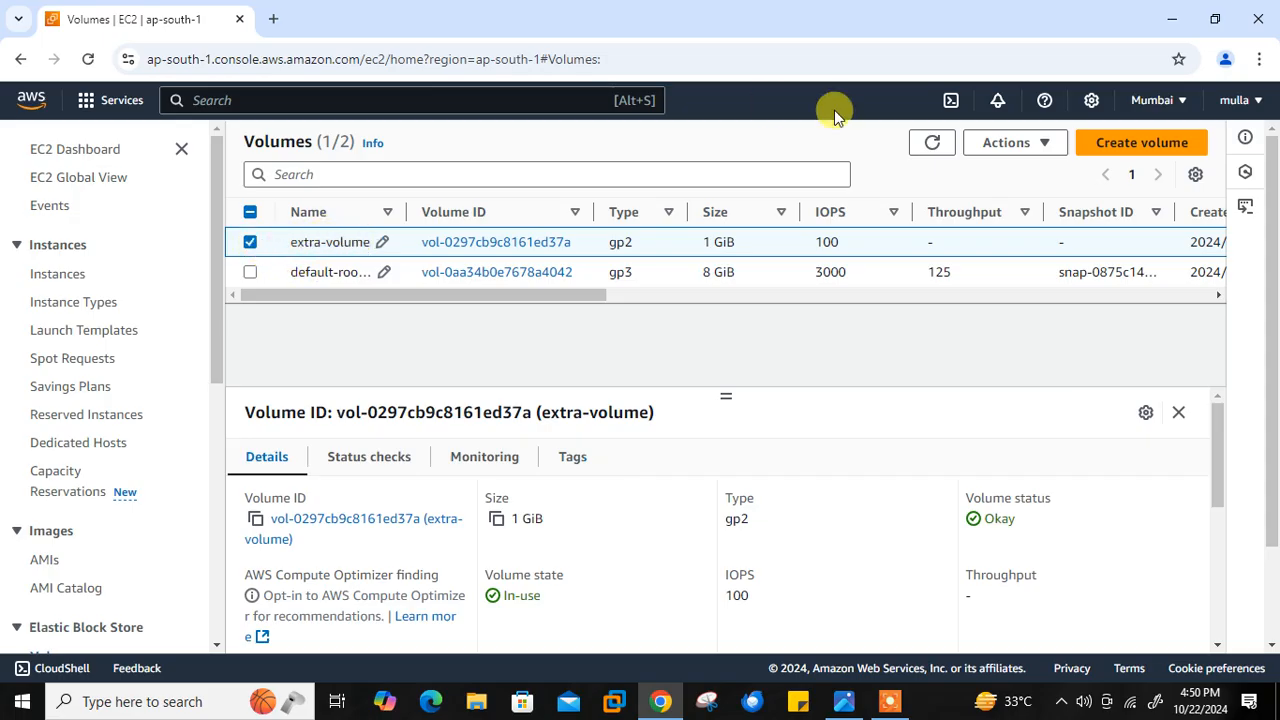
- Create a snapshot of extra-volume with the description "for demo"
{"action": "left_click", "coordinate": [1045, 150]}
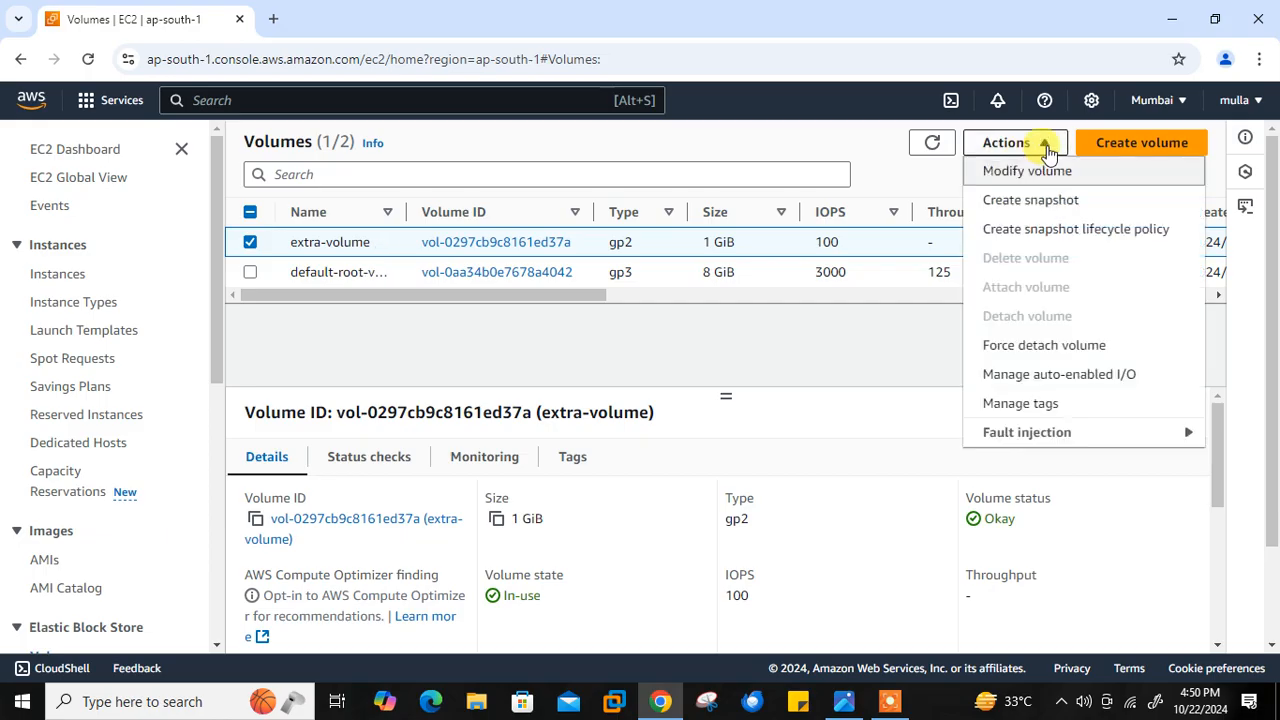
{"action": "left_click", "coordinate": [1033, 207]}
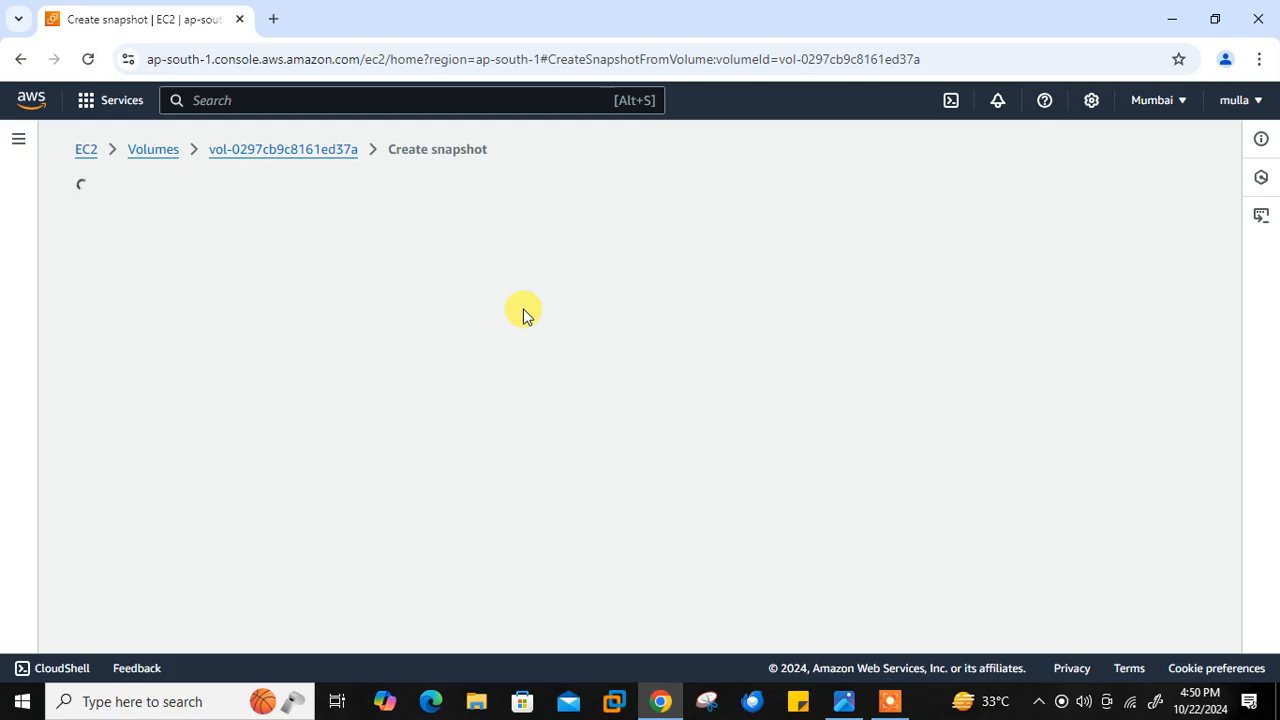
{"action": "left_click", "coordinate": [188, 542]}
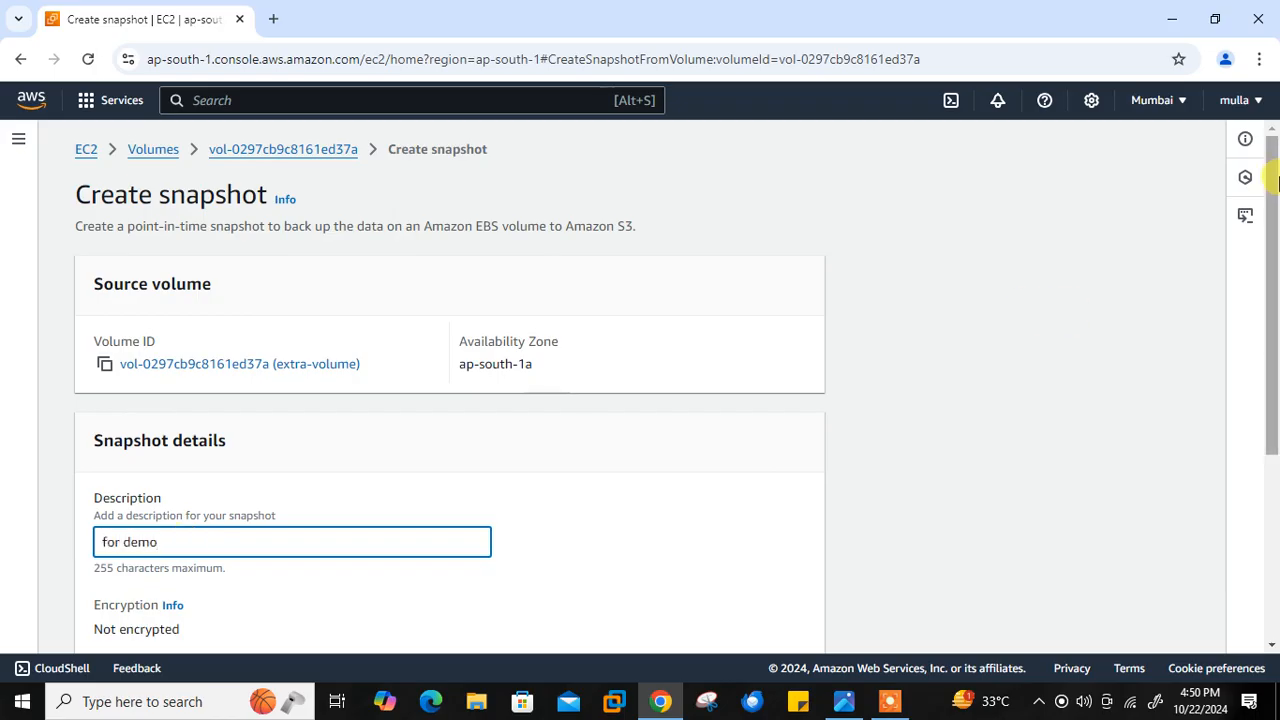
{"action": "left_click_drag", "start_coordinate": [1271, 194], "coordinate": [1268, 434]}
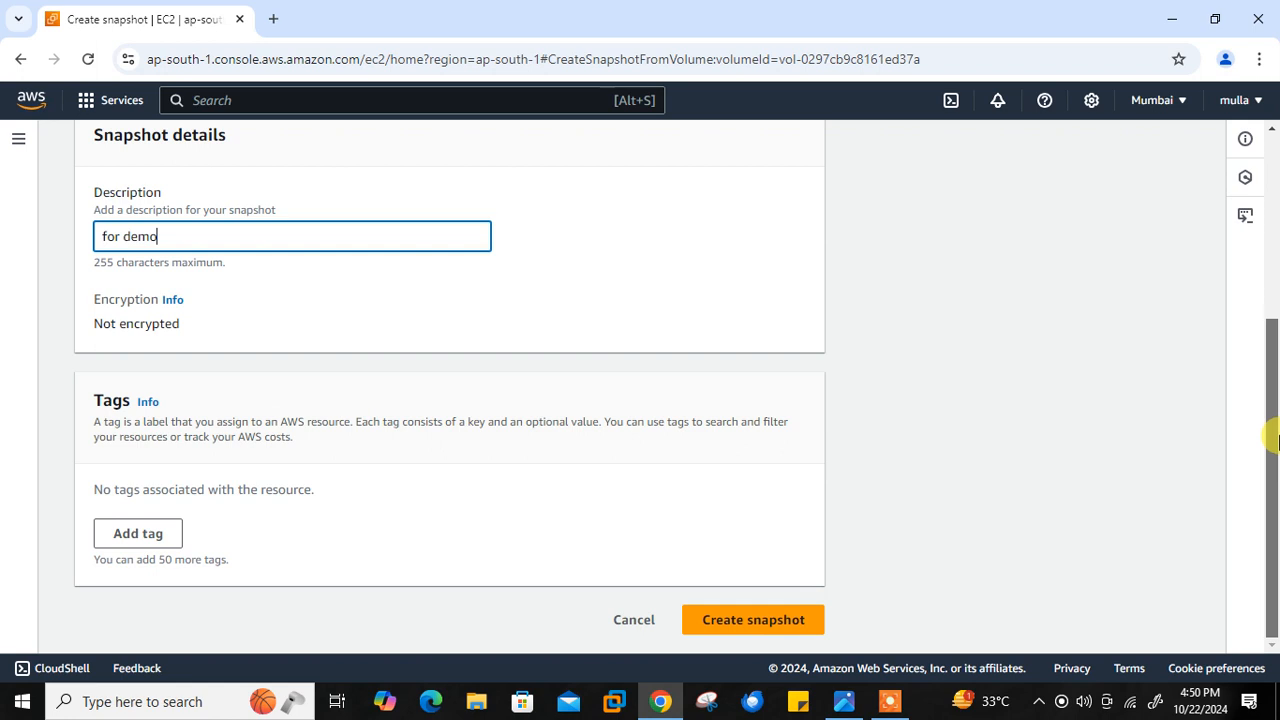
{"action": "left_click", "coordinate": [741, 632]}
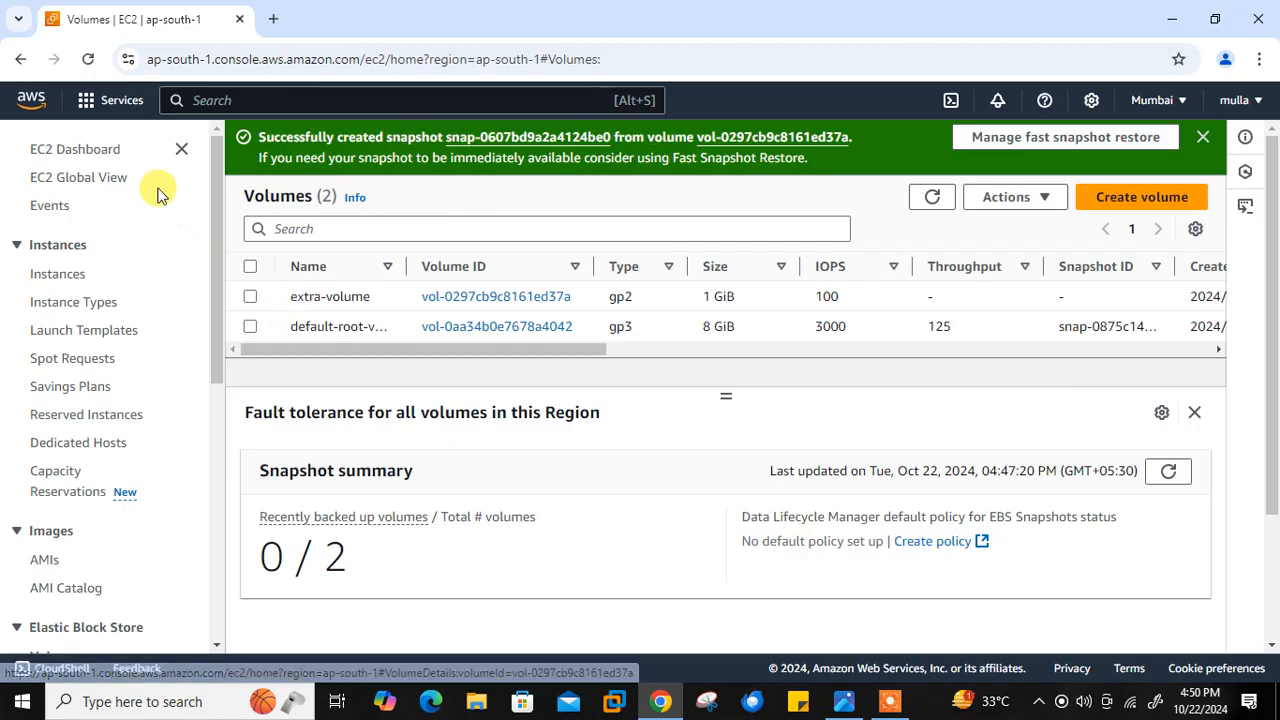
- Display the refreshed snapshot list from the EC2 dashboard and name the "for demo" snapshot snap-1
{"action": "left_click", "coordinate": [104, 152]}
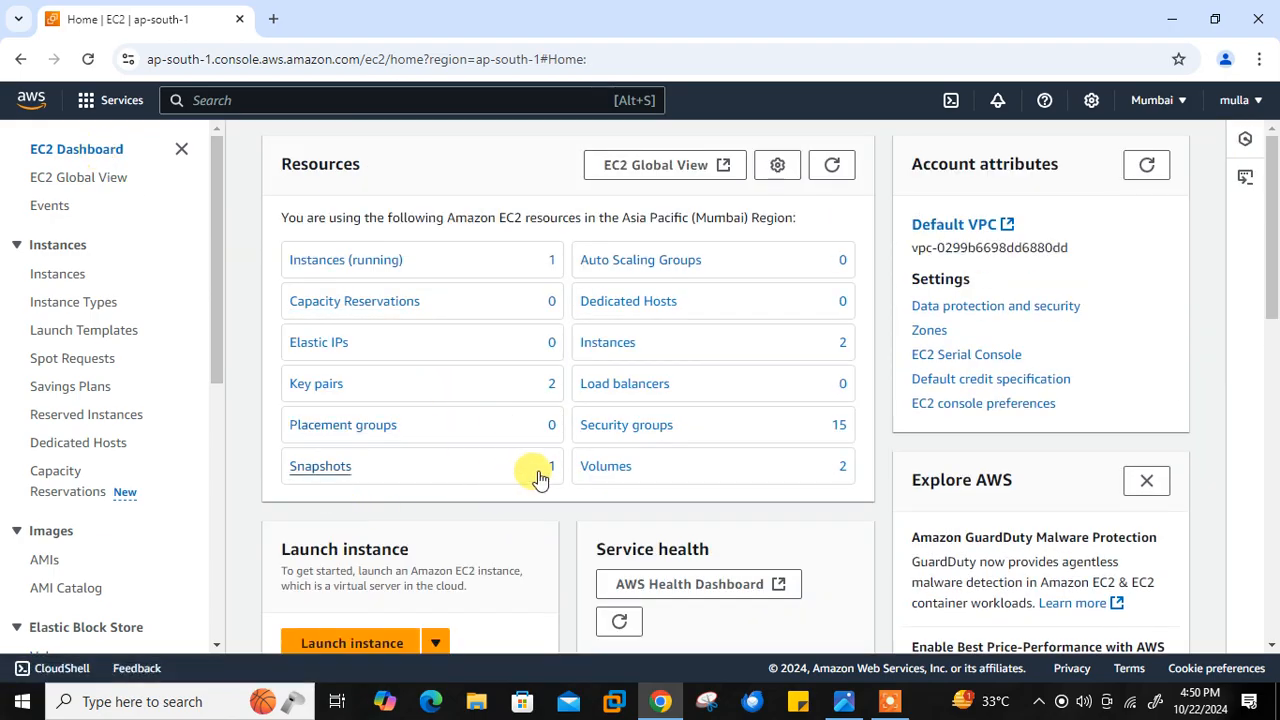
{"action": "left_click", "coordinate": [304, 467]}
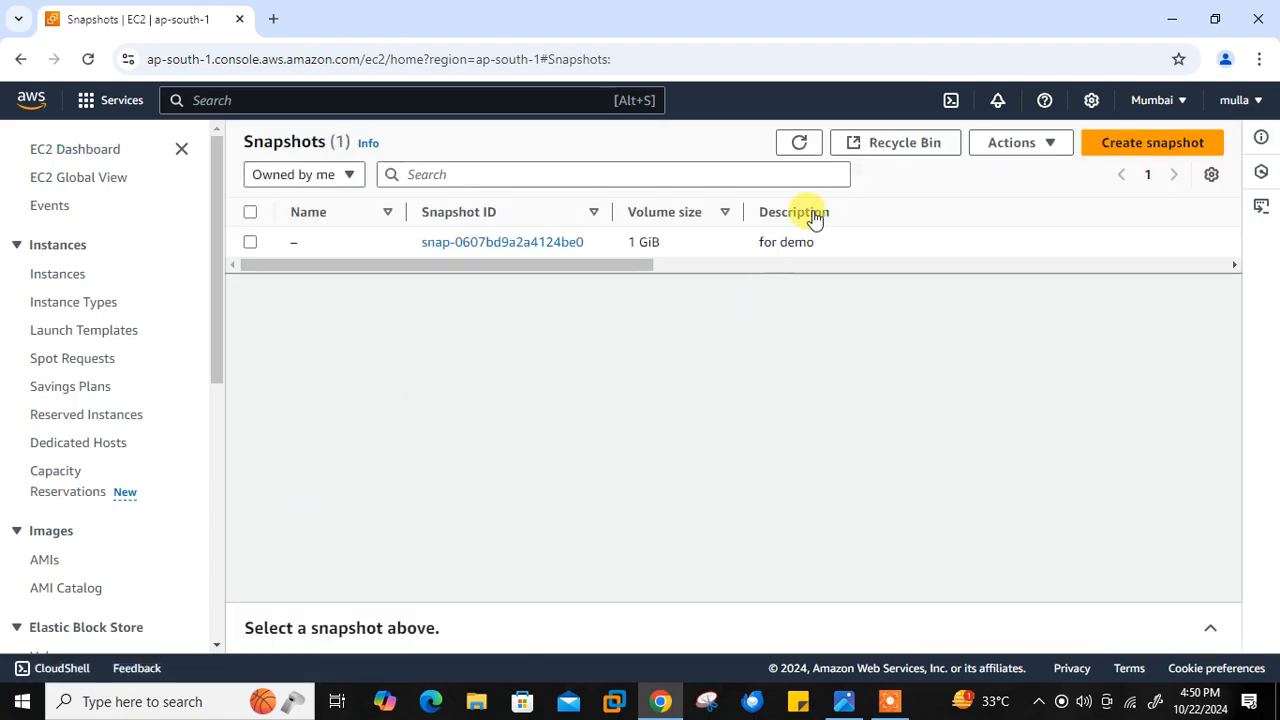
{"action": "left_click", "coordinate": [800, 143]}
{"action": "left_click", "coordinate": [310, 243]}
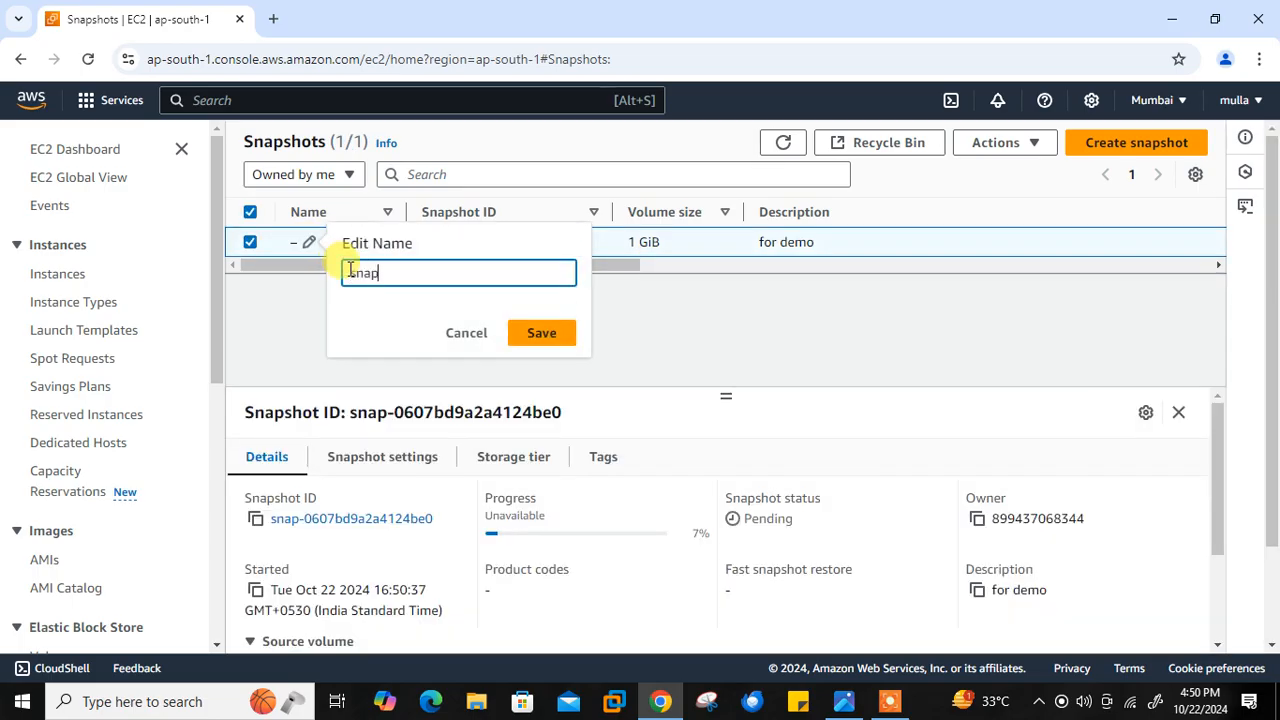
{"action": "left_click", "coordinate": [530, 335]}
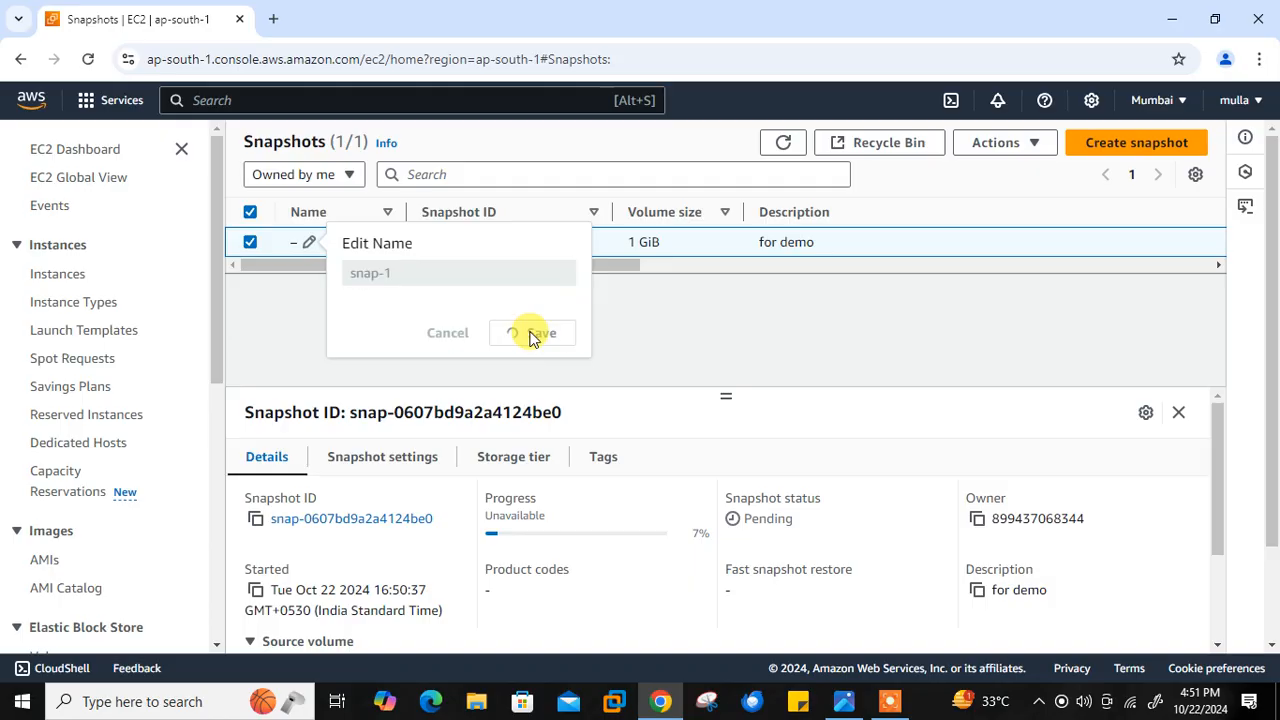
- Refresh the snapshot list and check the status and progress of snap-1
{"action": "left_click_drag", "start_coordinate": [497, 265], "coordinate": [657, 277]}
{"action": "left_click_drag", "start_coordinate": [991, 206], "coordinate": [538, 208]}
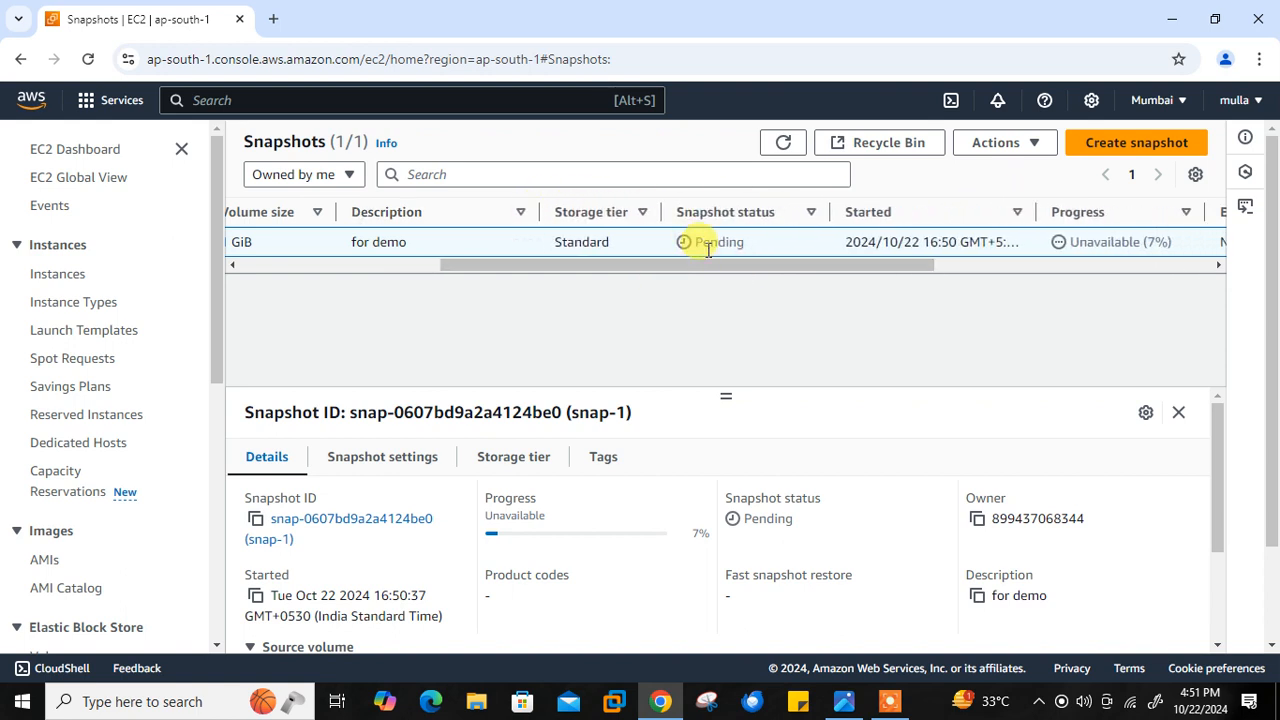
{"action": "left_click", "coordinate": [785, 145]}
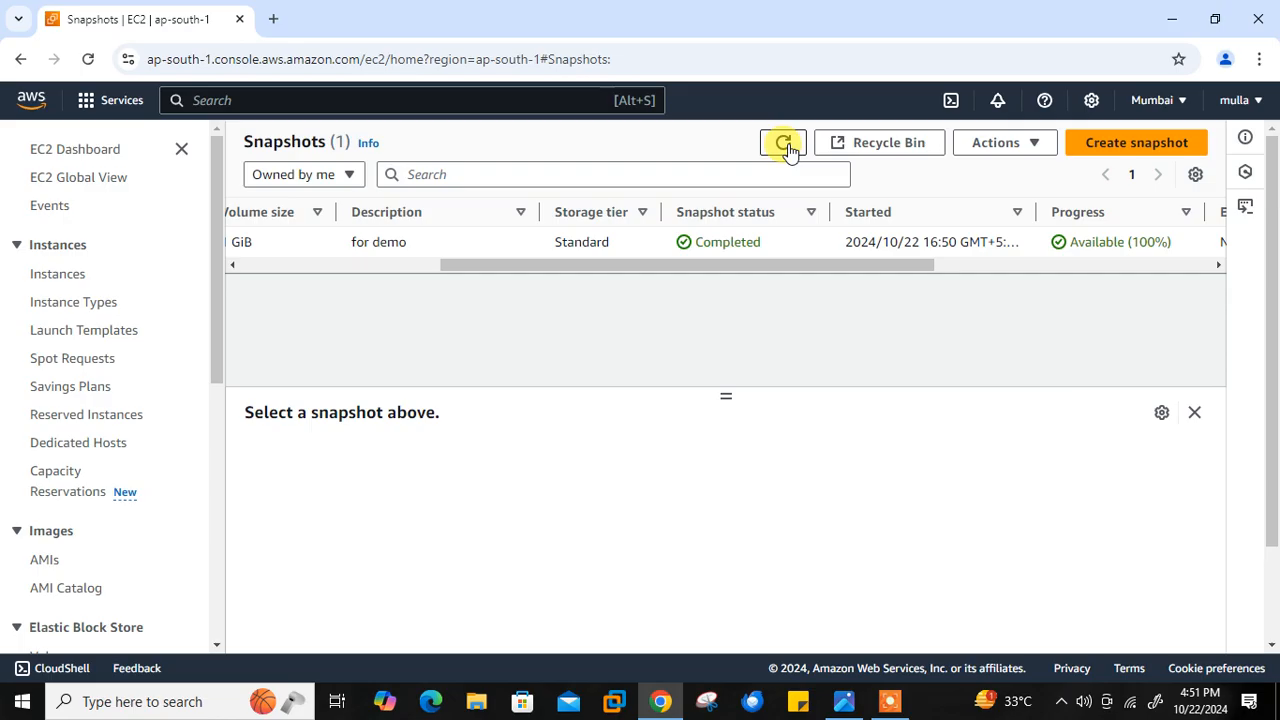
{"action": "left_click", "coordinate": [411, 266]}
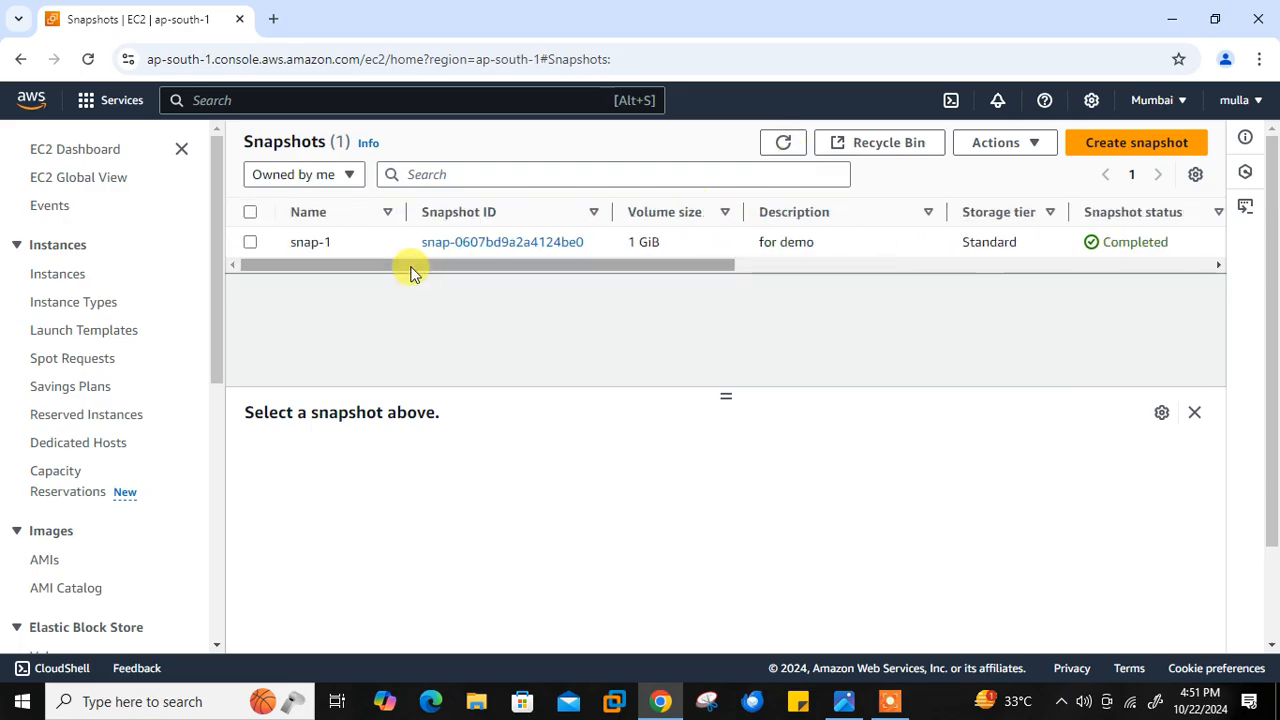
{"action": "left_click_drag", "start_coordinate": [511, 268], "coordinate": [631, 270]}
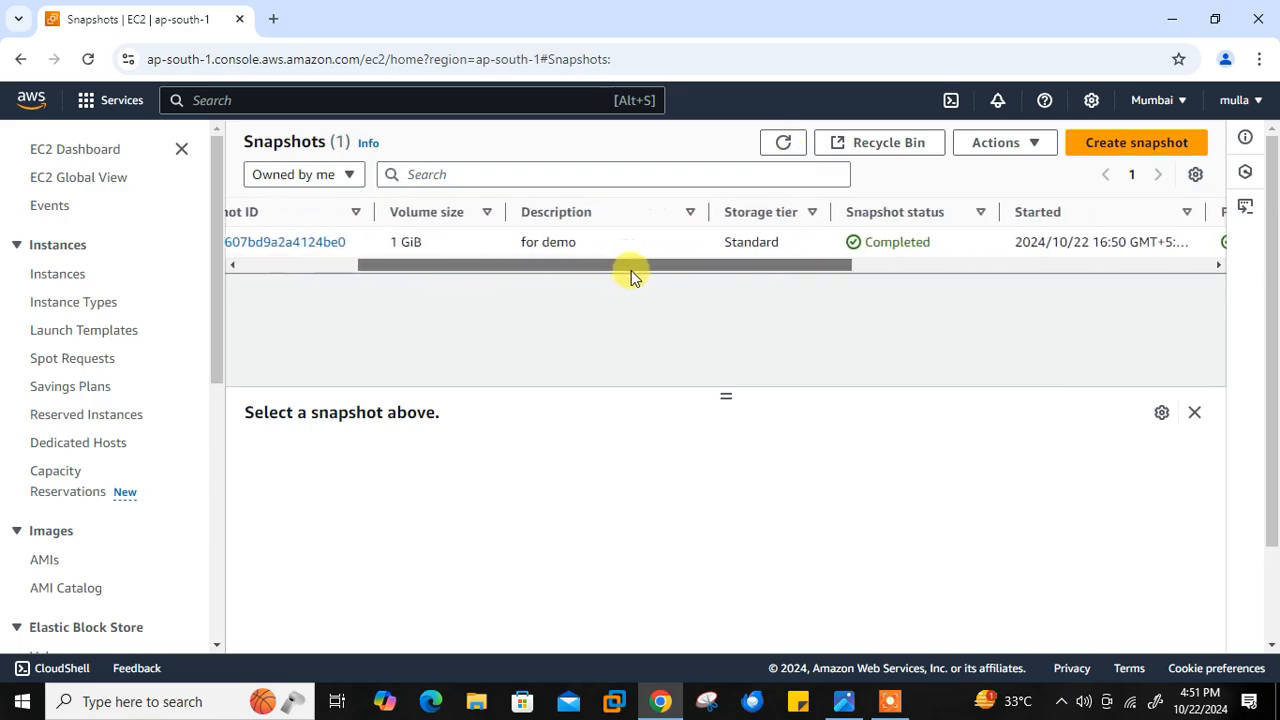
{"action": "left_click_drag", "start_coordinate": [702, 266], "coordinate": [698, 266]}
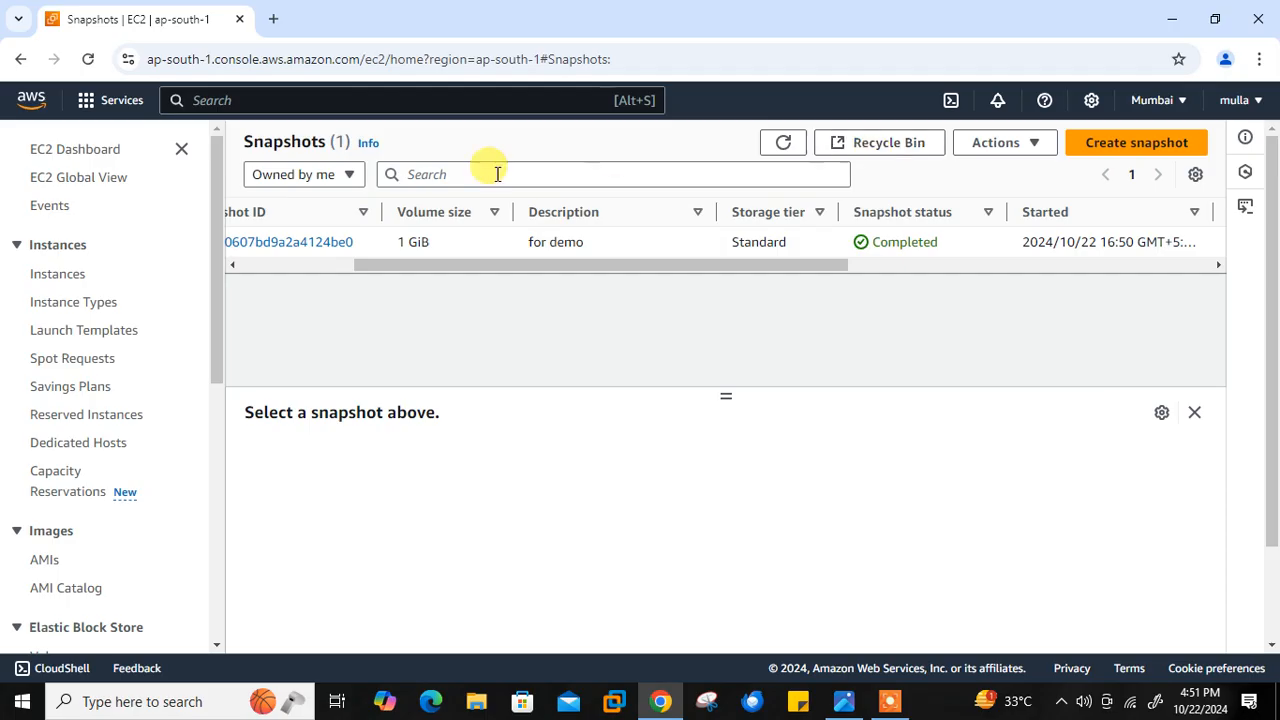
{"action": "left_click", "coordinate": [331, 265]}
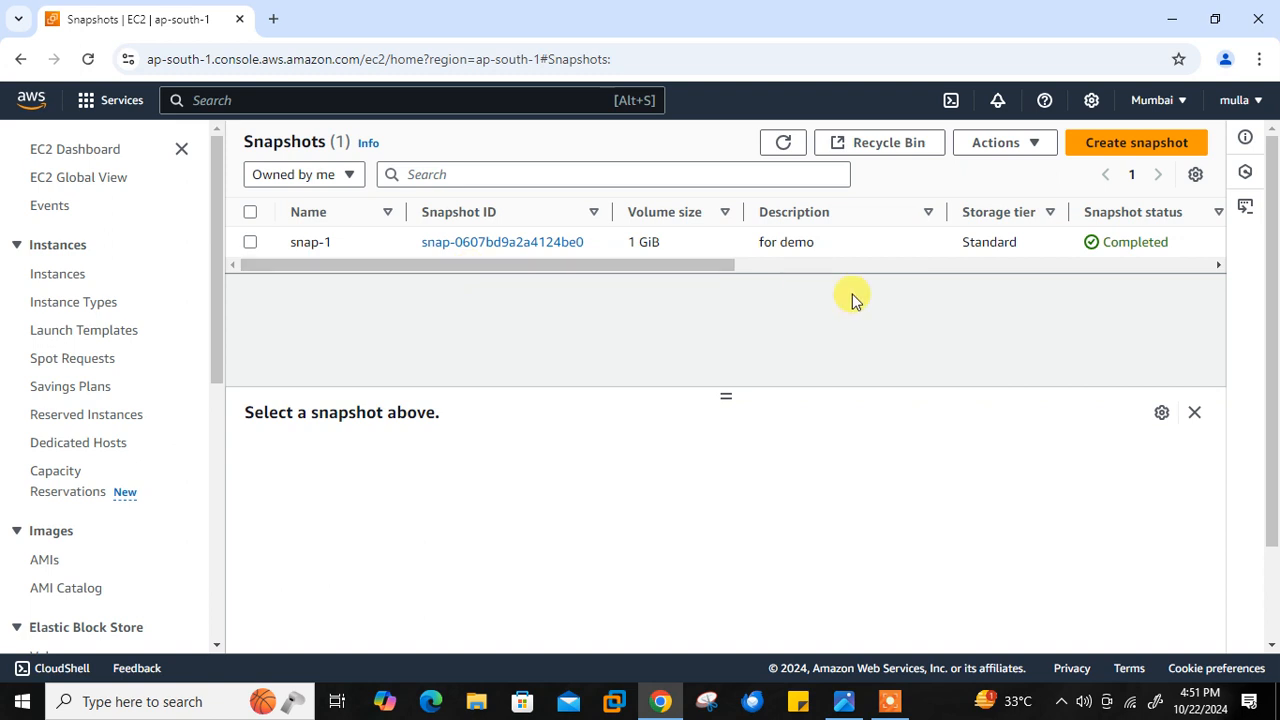
- Open the Recycle Bin and start a retention rule named demo-rule with the description "for demo pur."
{"action": "left_click", "coordinate": [893, 142]}
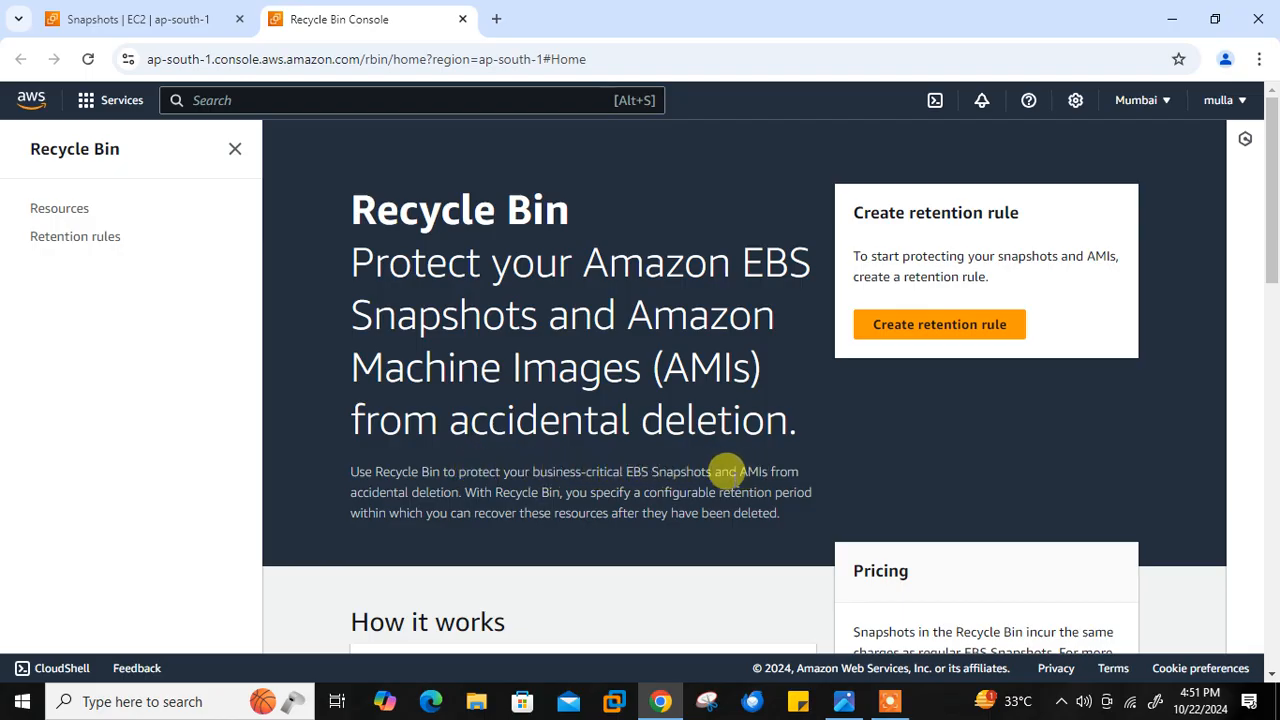
{"action": "left_click", "coordinate": [905, 328]}
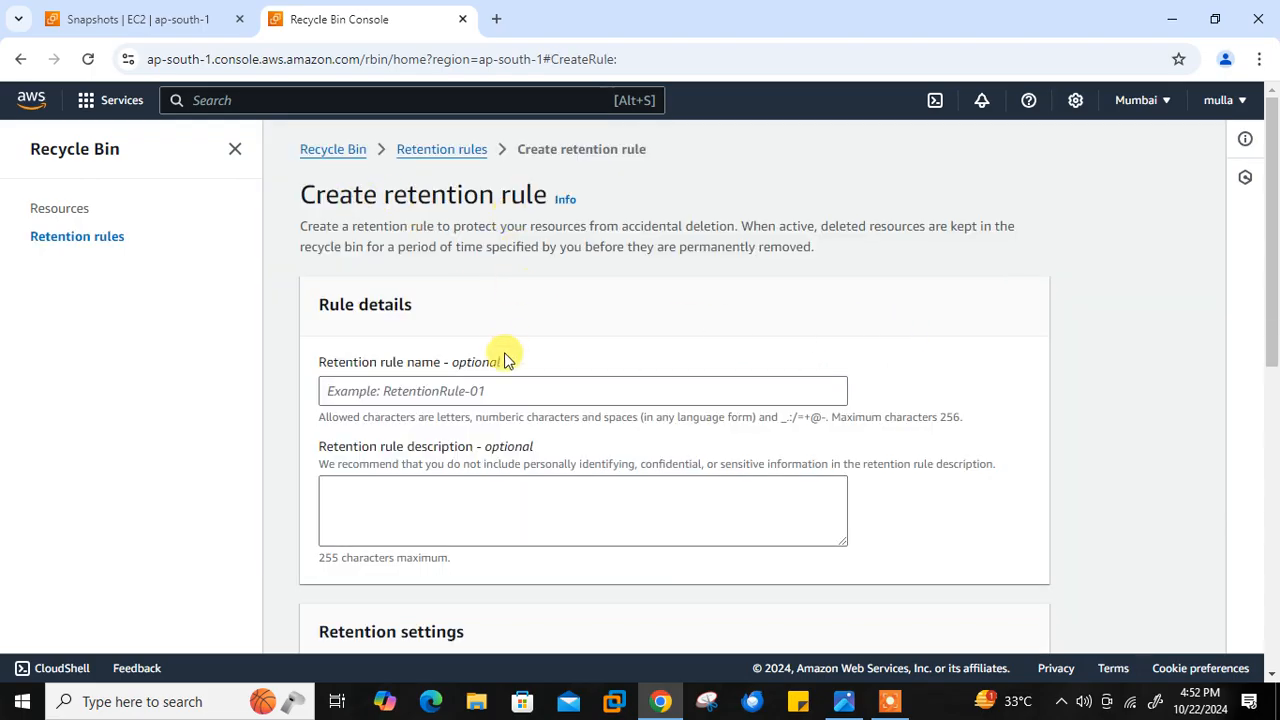
{"action": "left_click", "coordinate": [437, 392]}
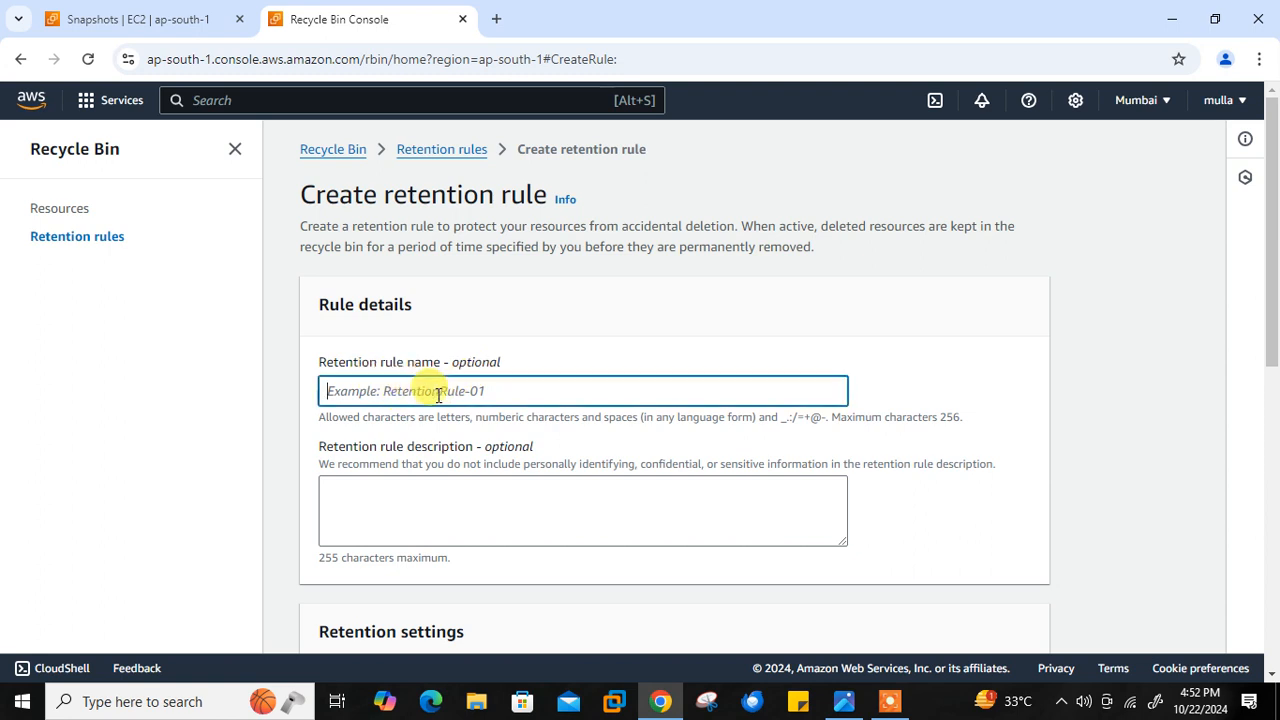
{"action": "type", "text": "demo-rule"}
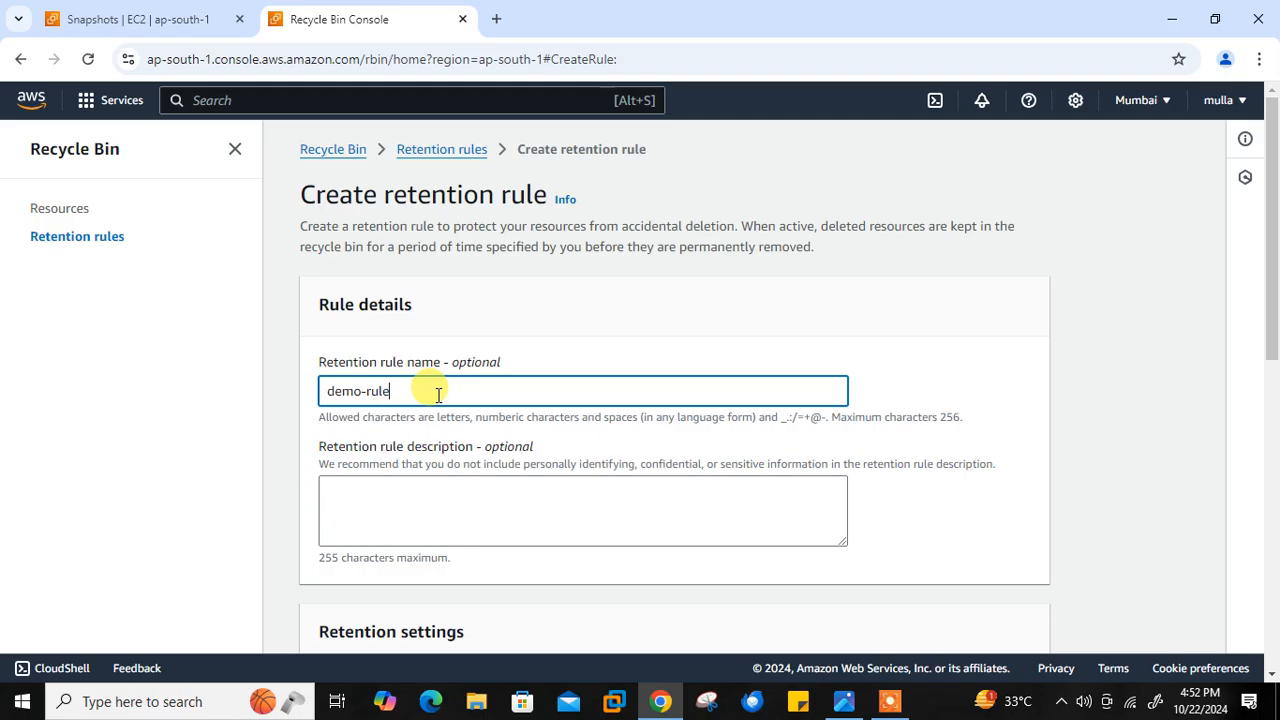
{"action": "left_click", "coordinate": [401, 522]}
{"action": "type", "text": "for demo "}
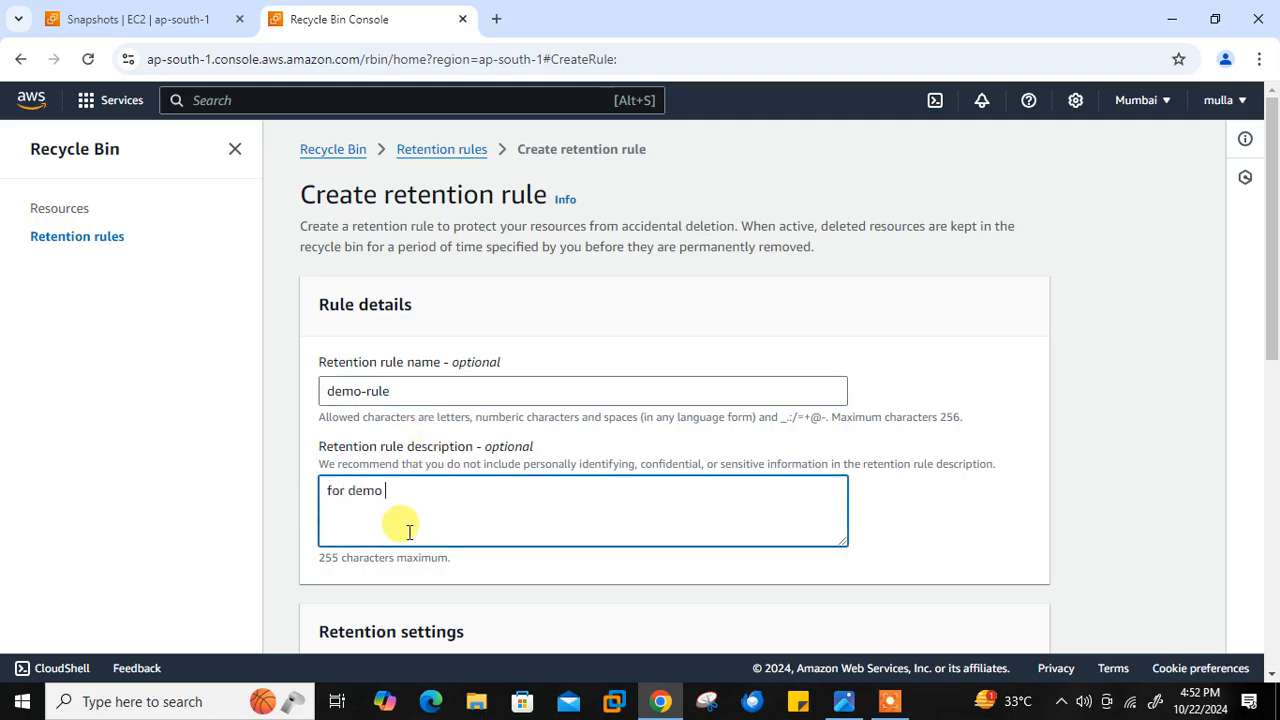
{"action": "type", "text": "pur."}
- Review the available retention settings and set the rule's resource type to EBS Snapshots
{"action": "scroll", "coordinate": [1275, 192], "scroll_direction": "down", "scroll_amount": 1}
{"action": "left_click_drag", "start_coordinate": [1275, 192], "coordinate": [1275, 287]}
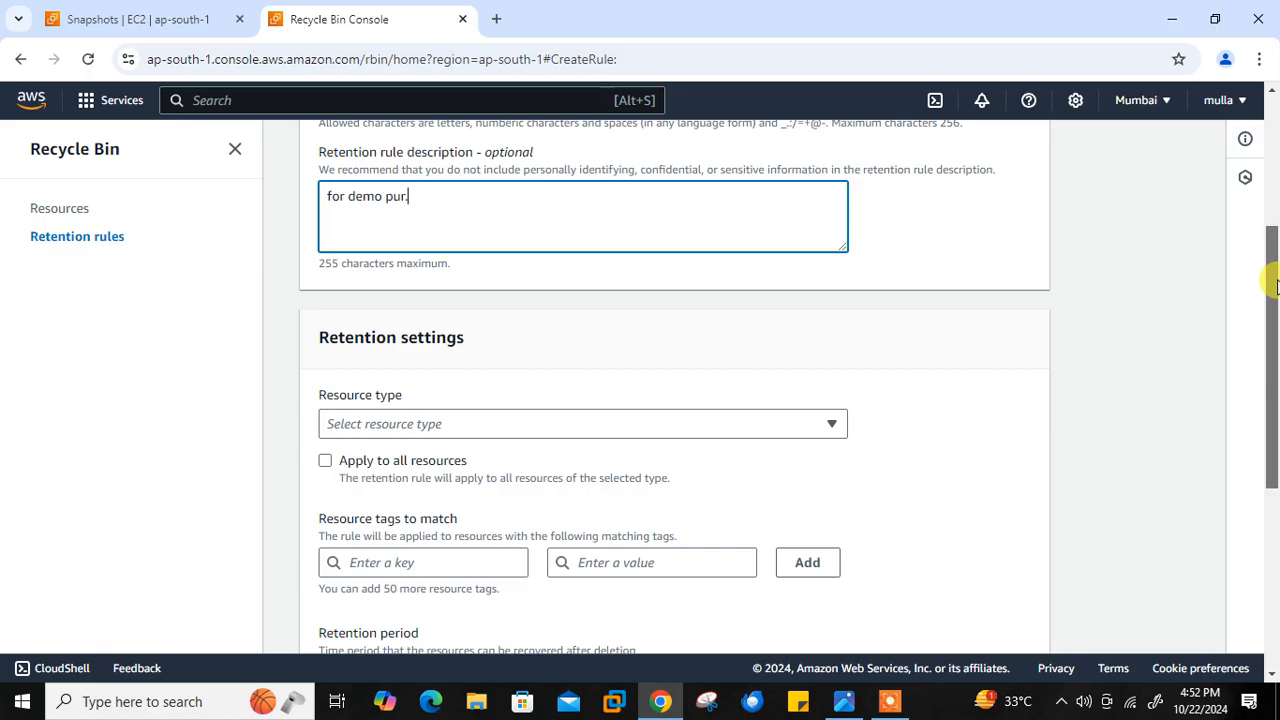
{"action": "left_click_drag", "start_coordinate": [1277, 287], "coordinate": [1277, 288]}
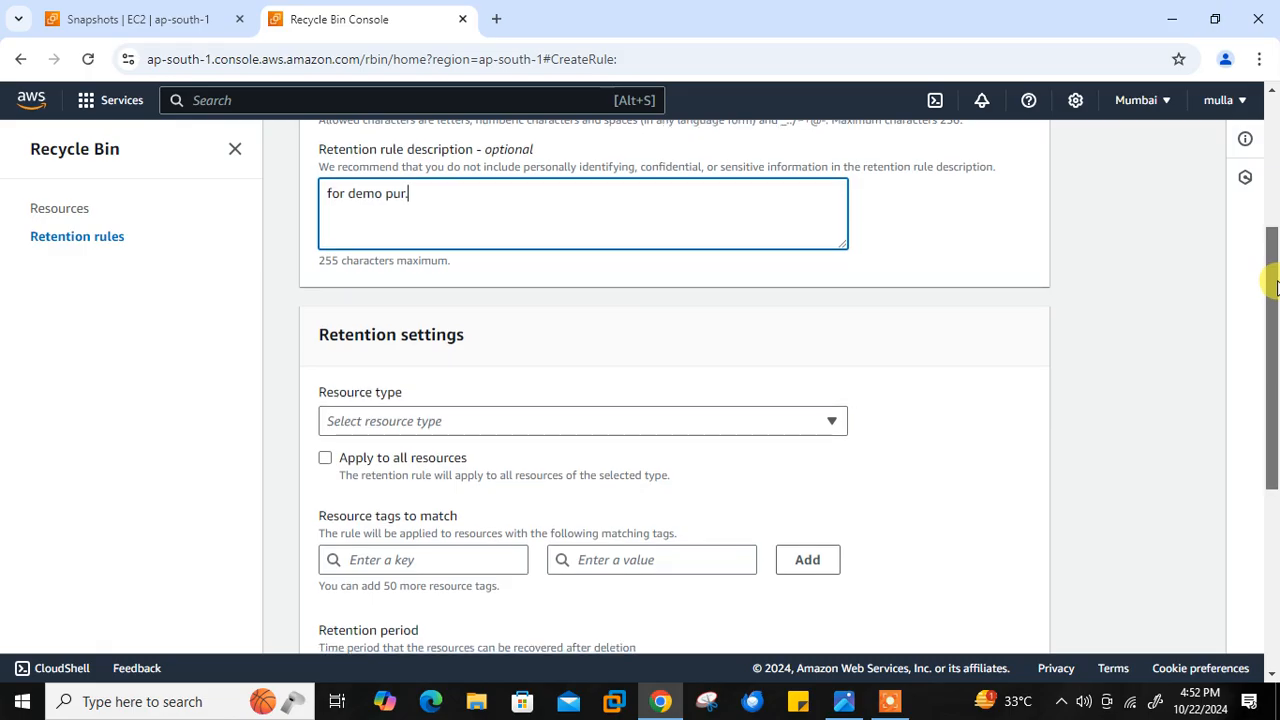
{"action": "left_click", "coordinate": [726, 420]}
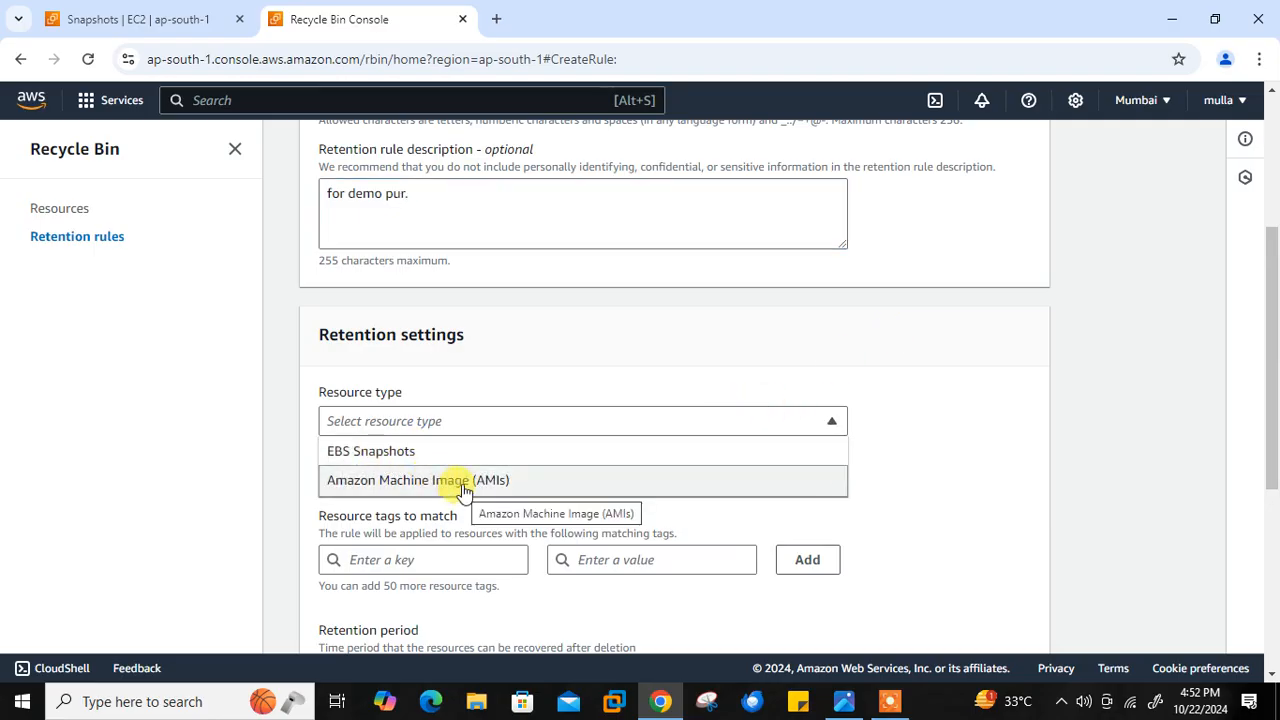
{"action": "left_click", "coordinate": [952, 446]}
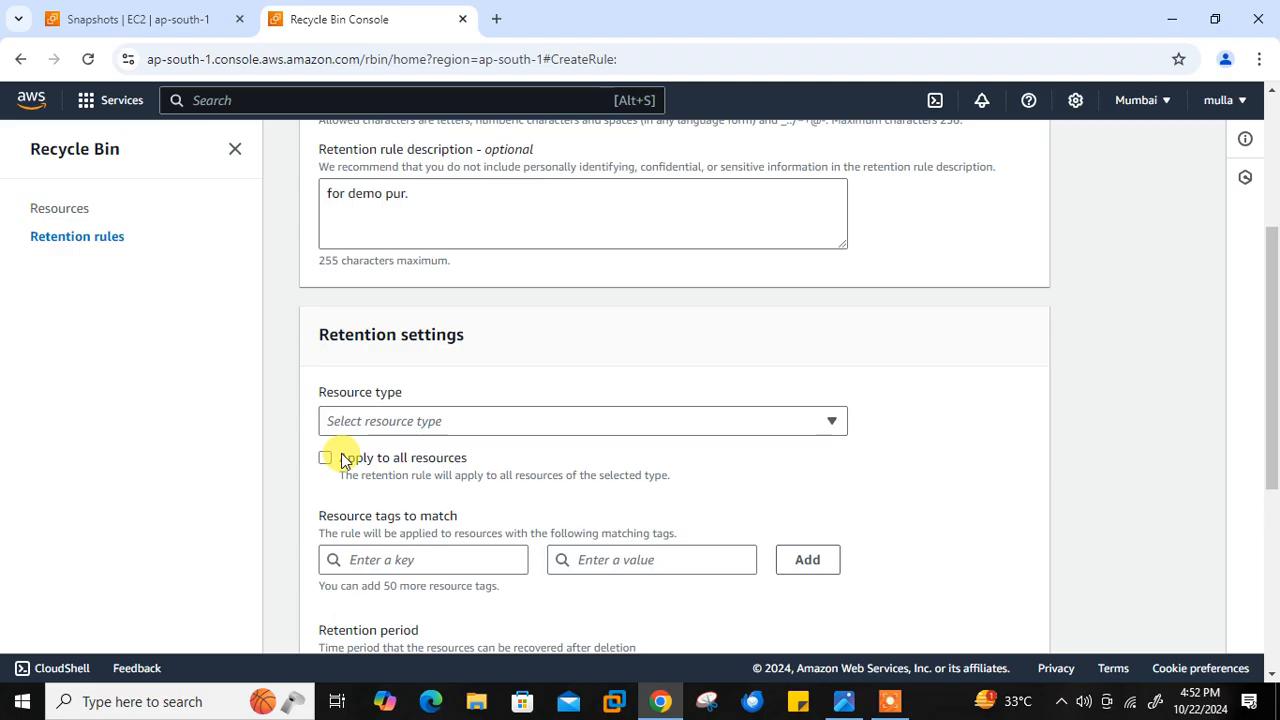
{"action": "left_click_drag", "start_coordinate": [1271, 377], "coordinate": [1275, 545]}
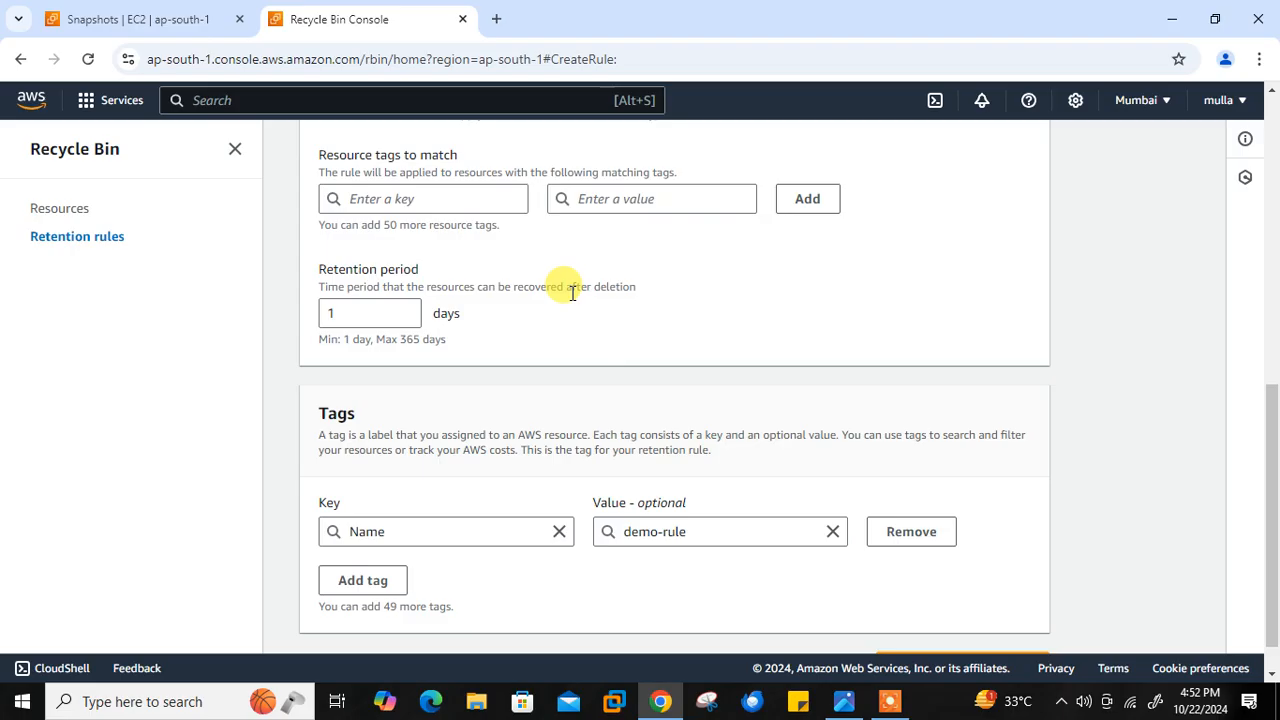
{"action": "left_click_drag", "start_coordinate": [1266, 449], "coordinate": [1269, 314]}
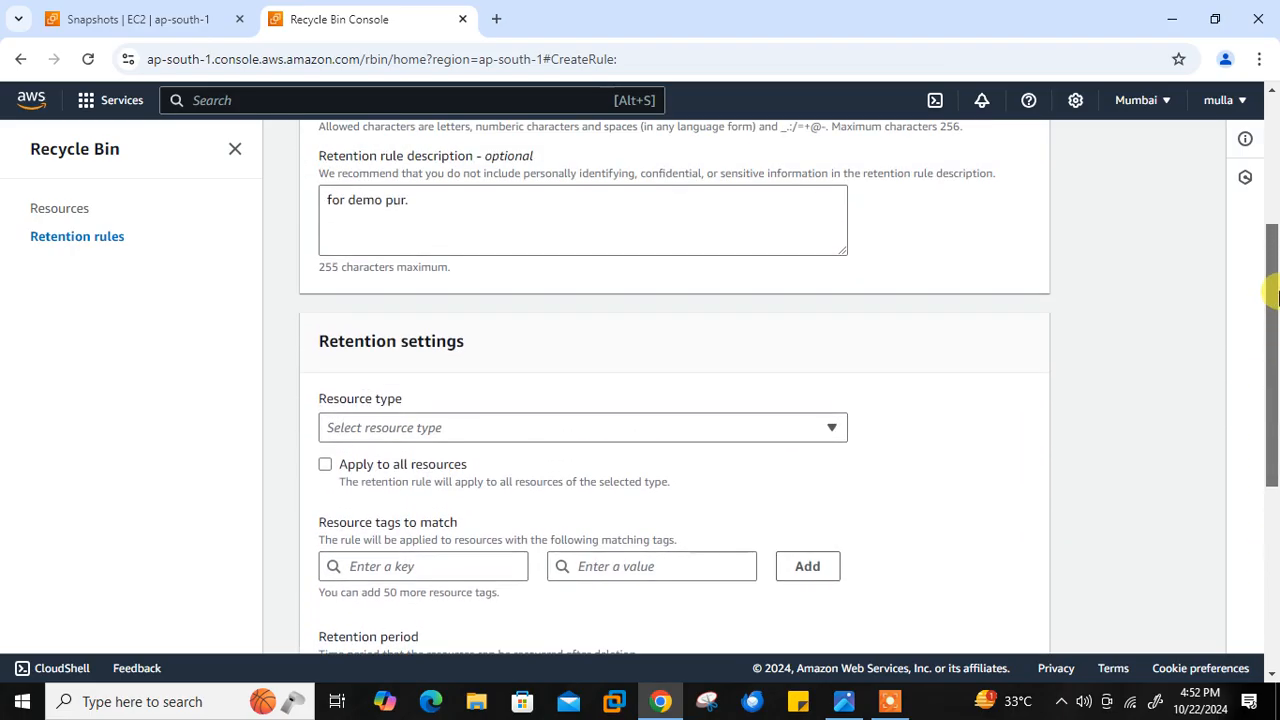
{"action": "left_click", "coordinate": [651, 428]}
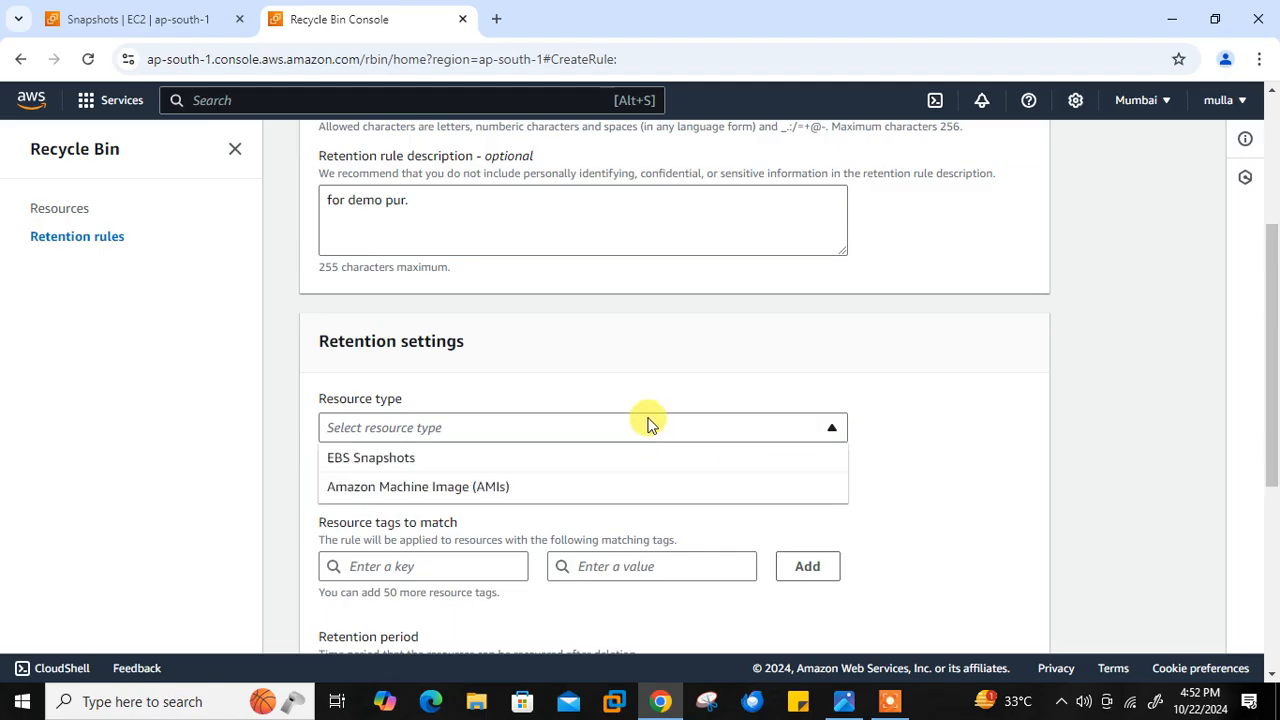
{"action": "left_click", "coordinate": [371, 458]}
- Add a resource tag to match with the key Name and the value snap-1
{"action": "left_click_drag", "start_coordinate": [1274, 371], "coordinate": [1276, 422]}
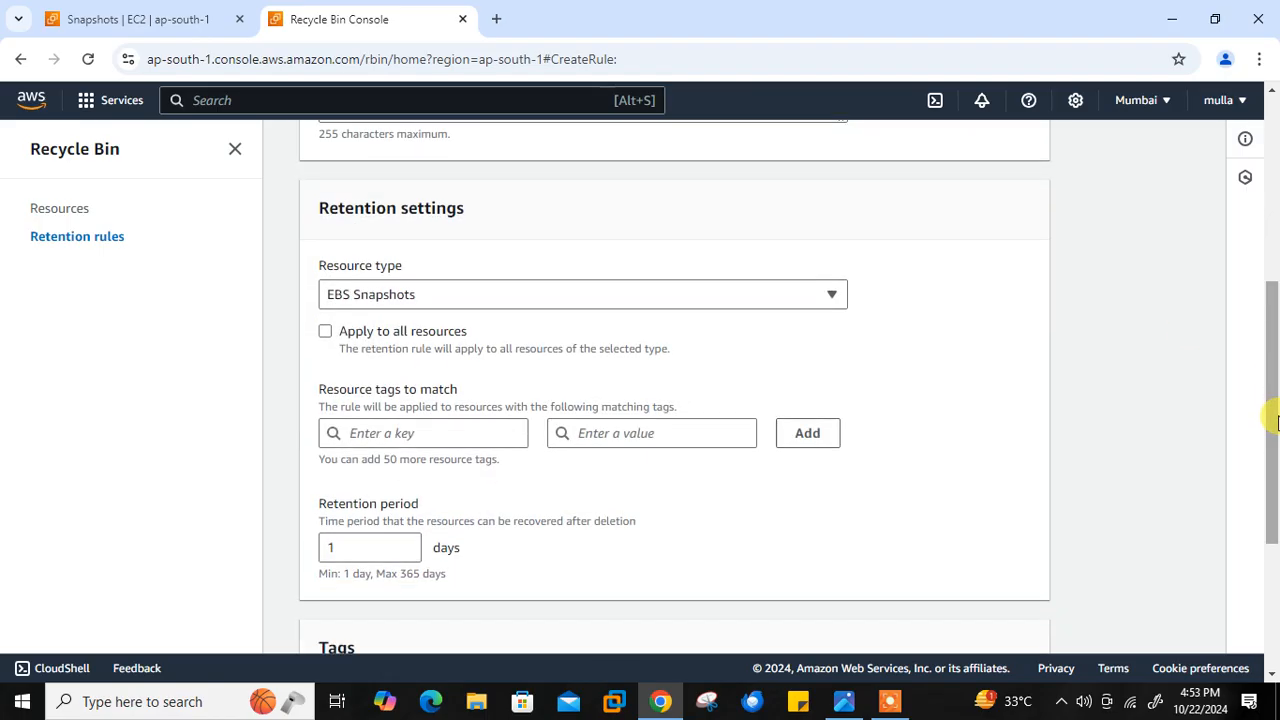
{"action": "left_click", "coordinate": [455, 434]}
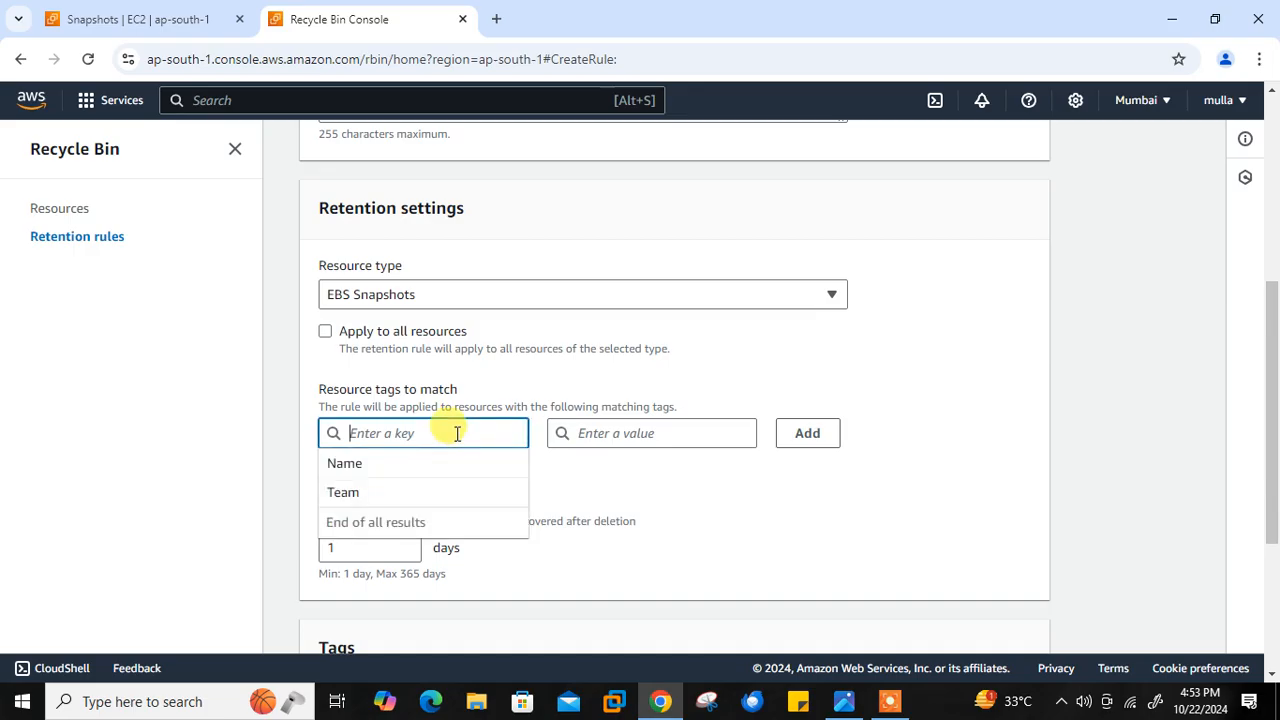
{"action": "left_click", "coordinate": [372, 466]}
{"action": "left_click", "coordinate": [612, 434]}
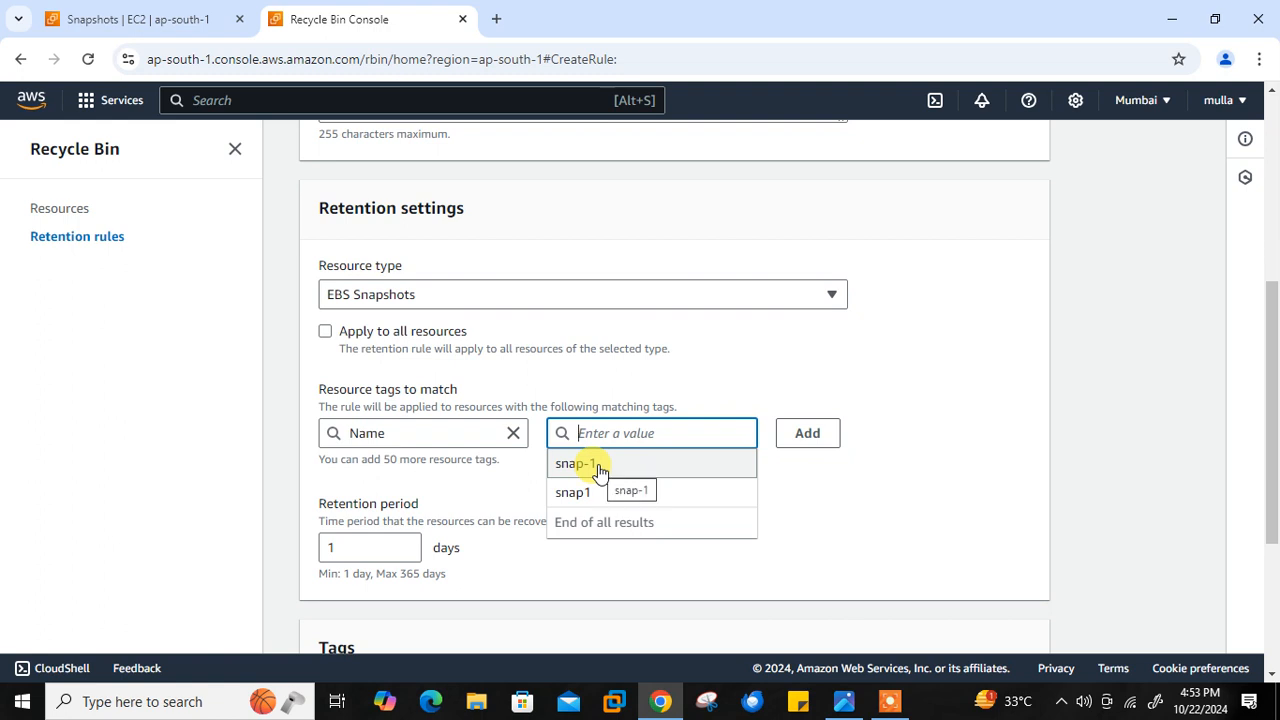
{"action": "left_click", "coordinate": [599, 465]}
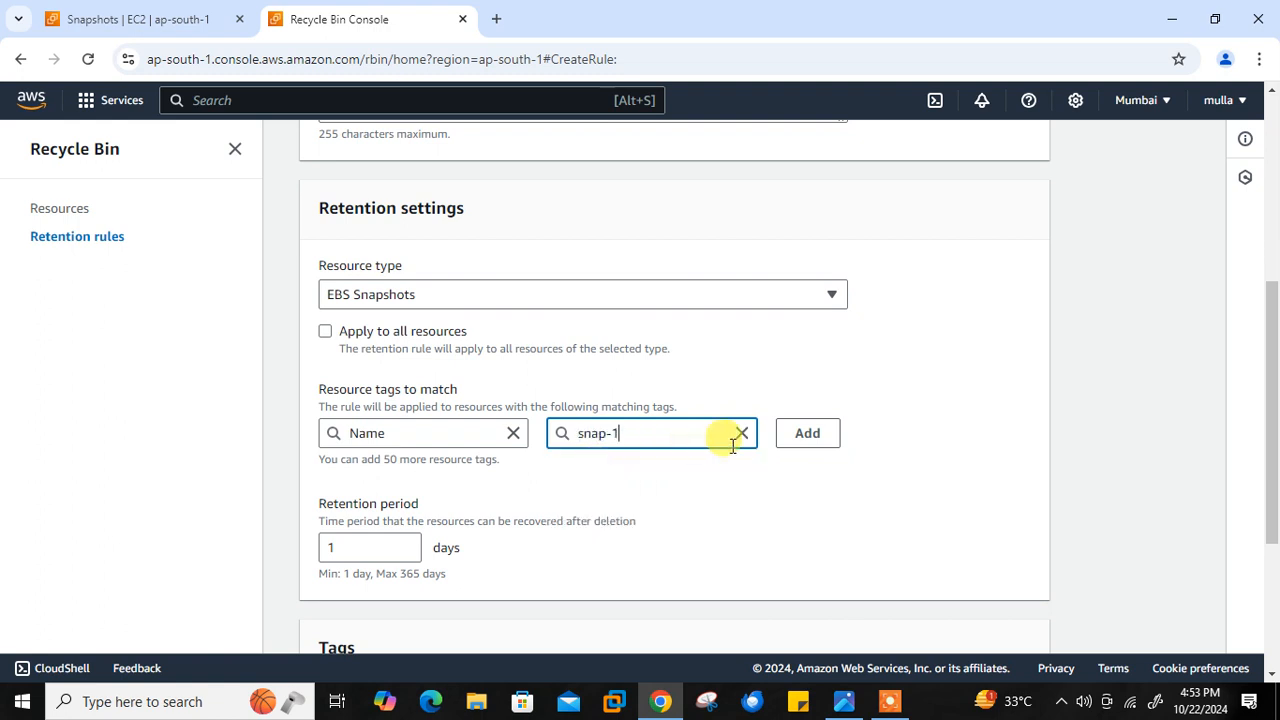
{"action": "left_click", "coordinate": [812, 442]}
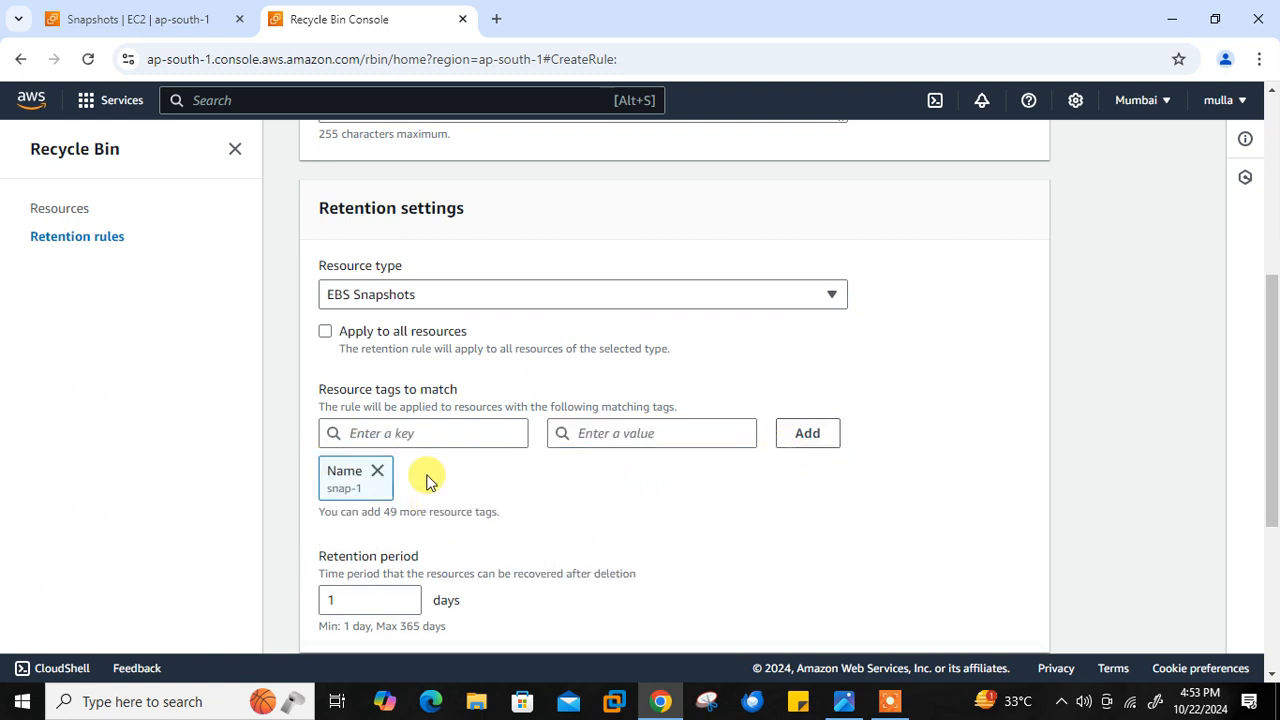
- Create the retention rule with a 1-day retention period and dismiss the notification
{"action": "left_click_drag", "start_coordinate": [1273, 410], "coordinate": [1275, 470]}
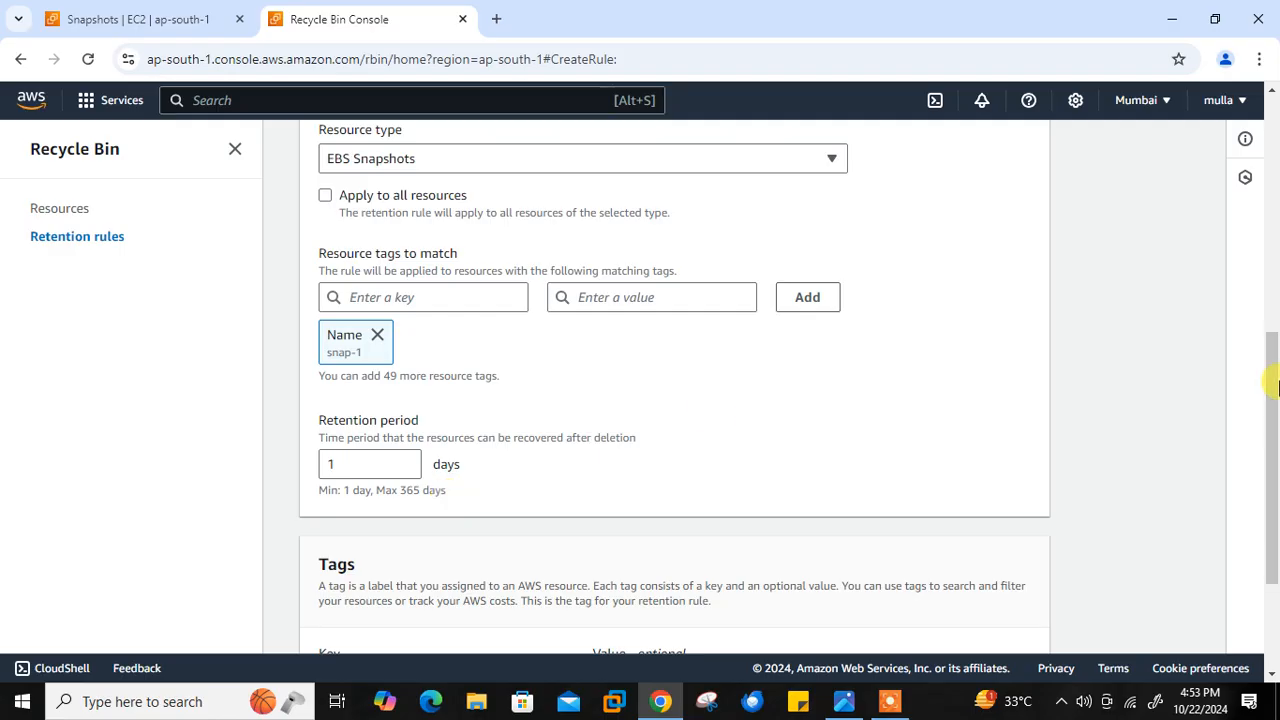
{"action": "left_click_drag", "start_coordinate": [1270, 380], "coordinate": [1270, 523]}
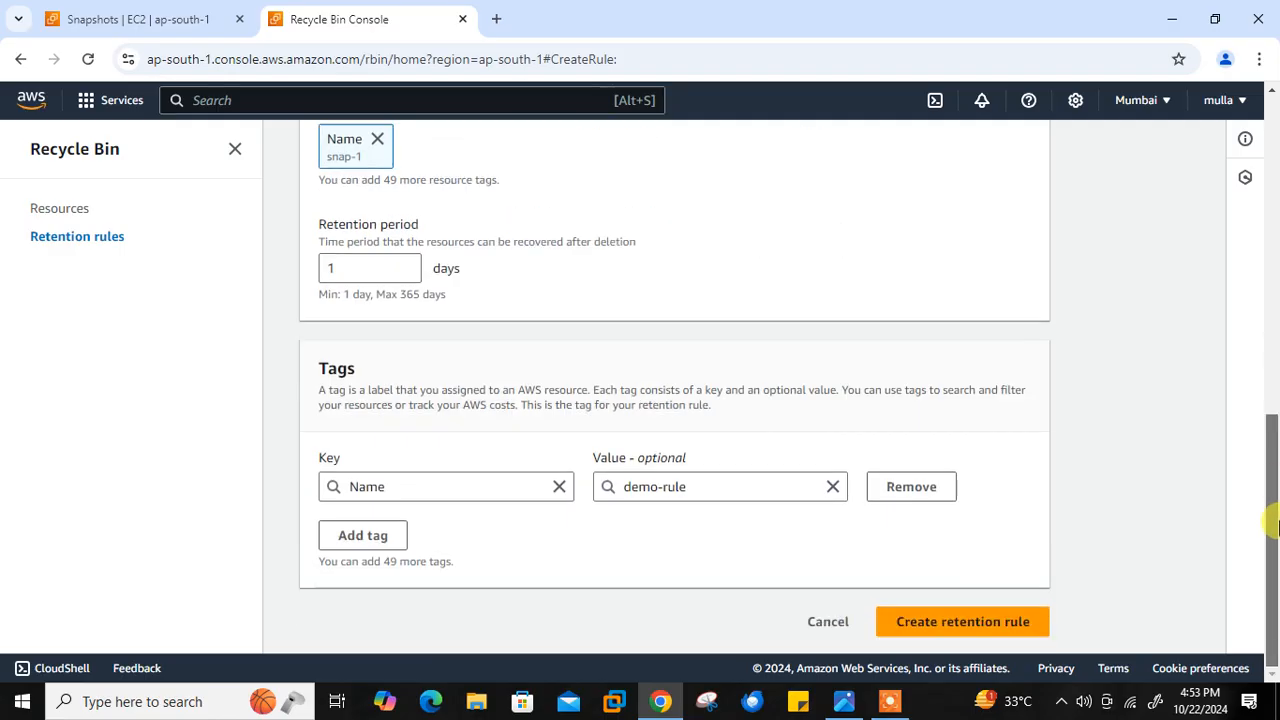
{"action": "left_click", "coordinate": [995, 625]}
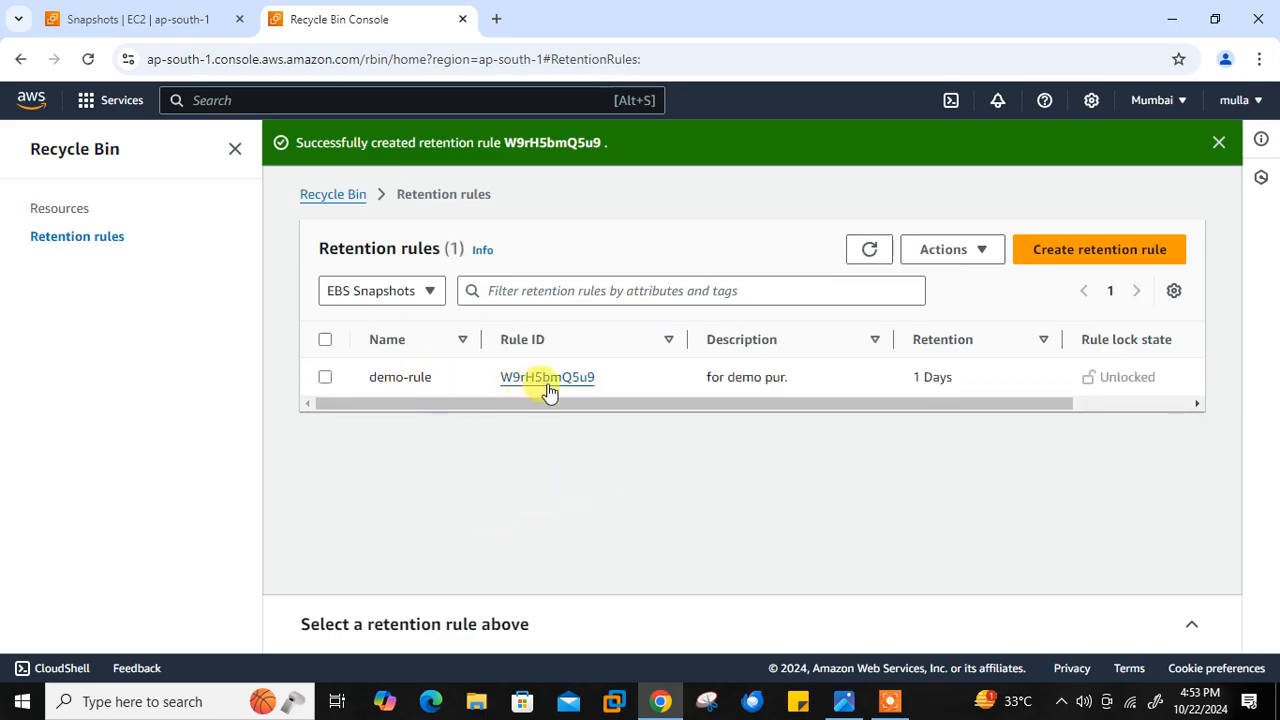
{"action": "mouse_move", "coordinate": [804, 409]}
{"action": "left_mouse_down"}
{"action": "mouse_move", "coordinate": [926, 410]}
{"action": "mouse_move", "coordinate": [797, 414]}
{"action": "left_mouse_up"}
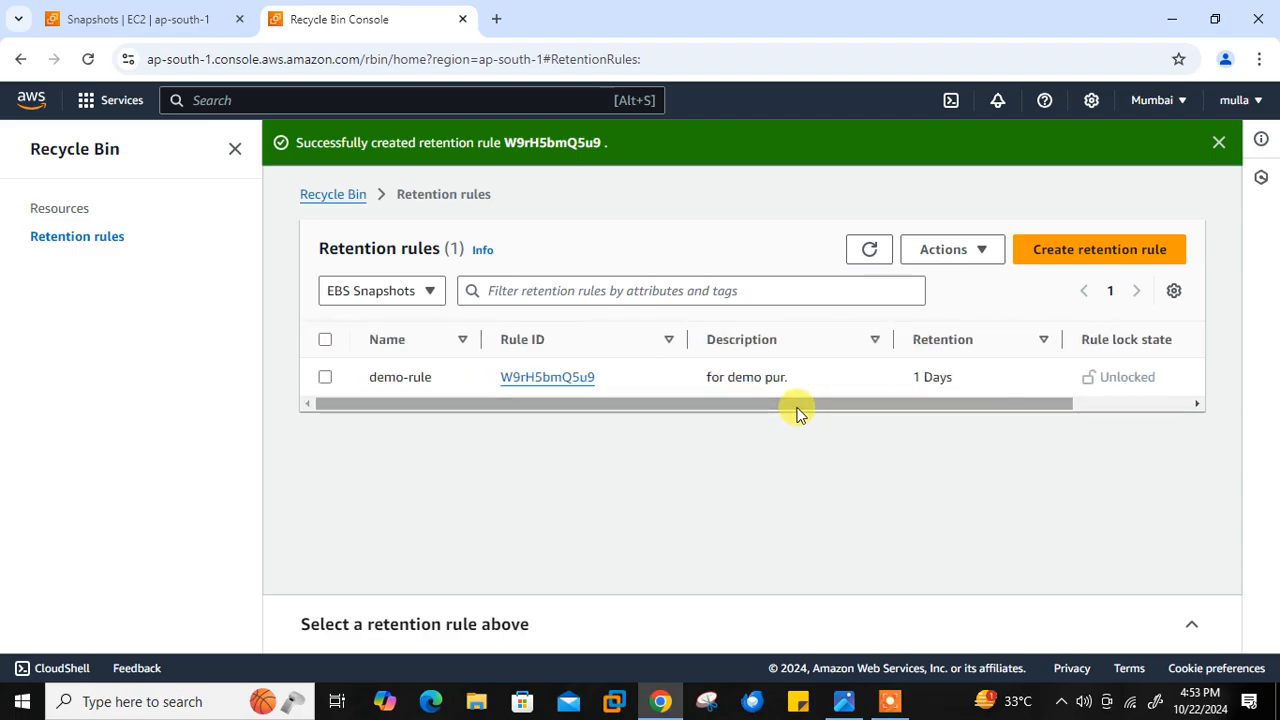
{"action": "left_click", "coordinate": [1218, 143]}
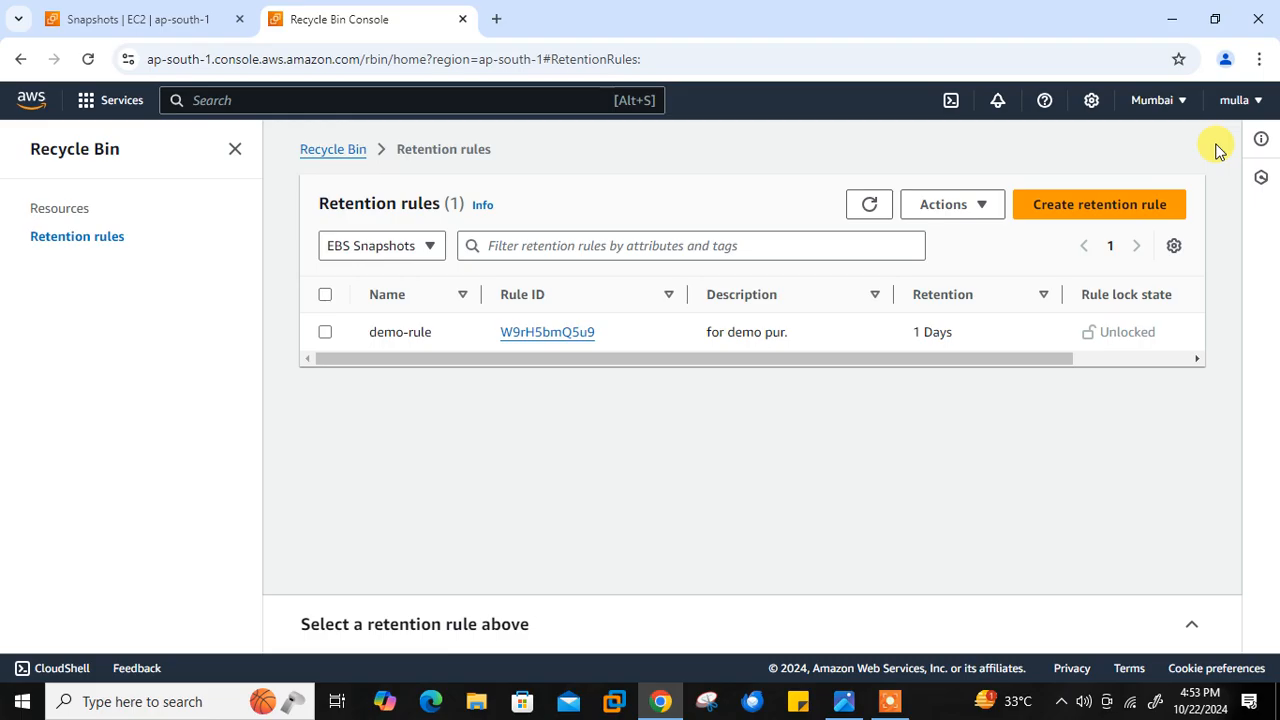
- Delete the snap-1 snapshot from the EC2 snapshot list, confirming with "delete", and dismiss the notification
{"action": "left_click", "coordinate": [158, 14]}
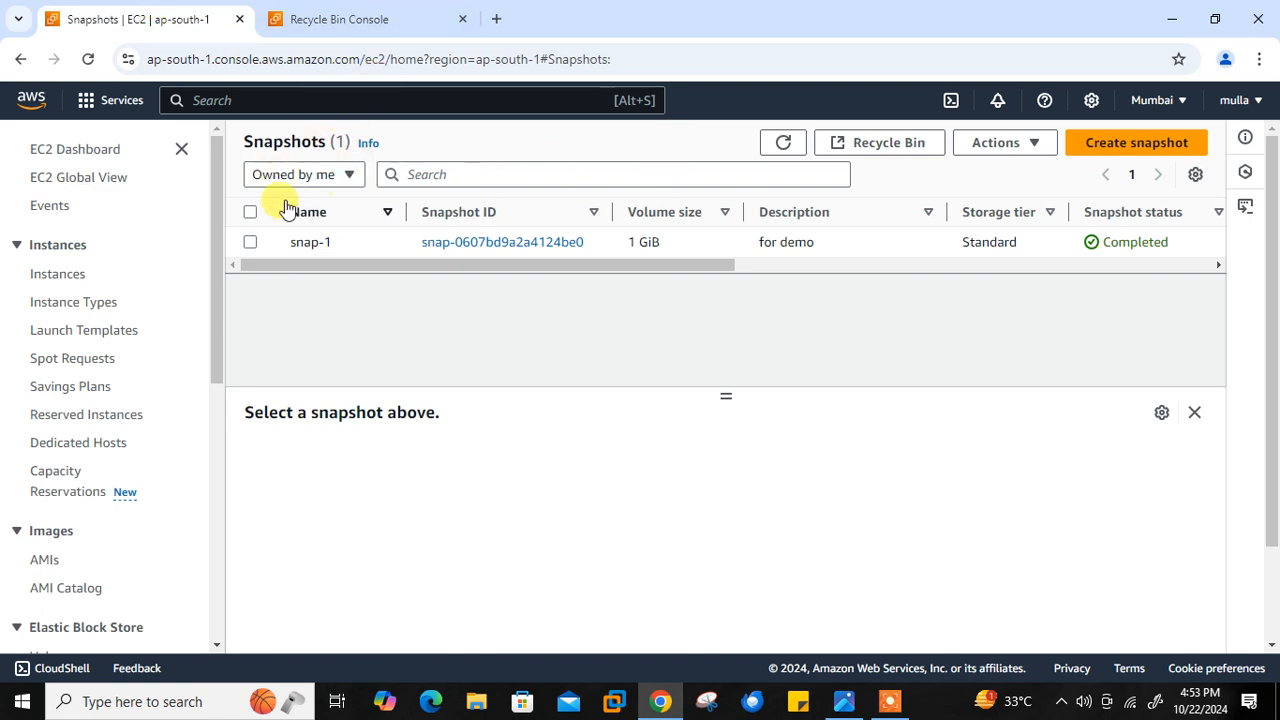
{"action": "left_click", "coordinate": [250, 213]}
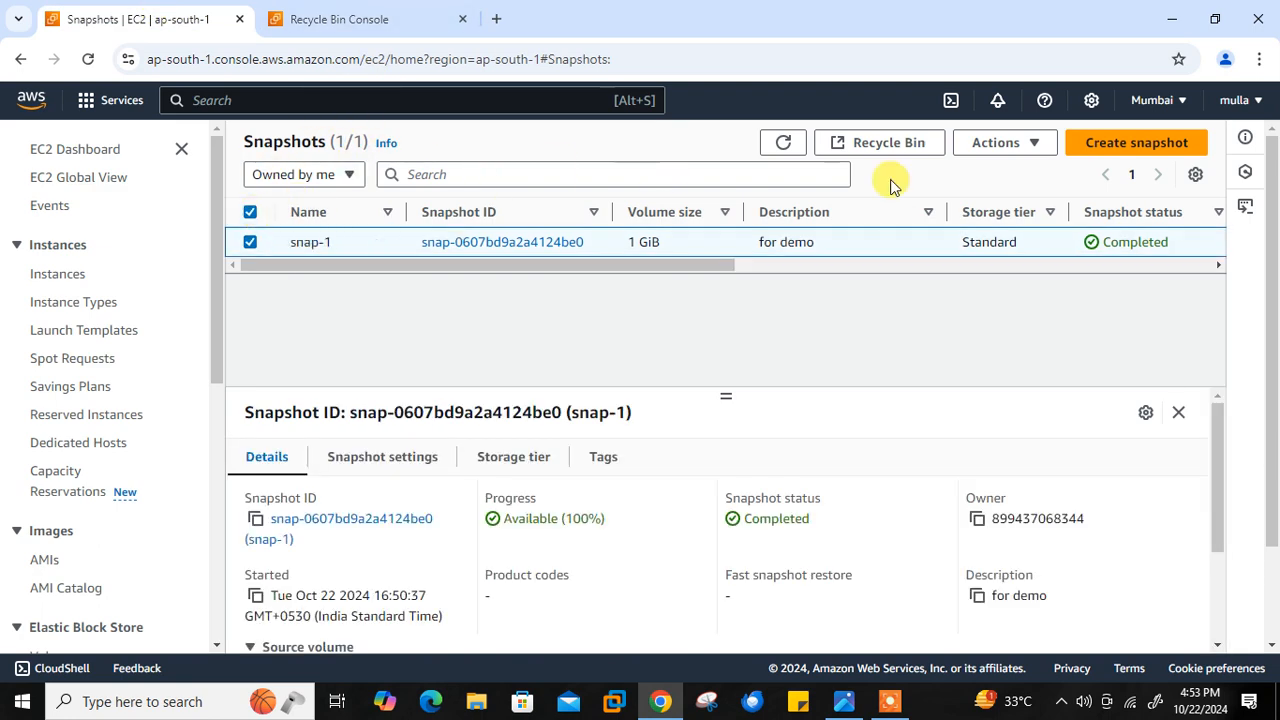
{"action": "left_click", "coordinate": [1005, 143]}
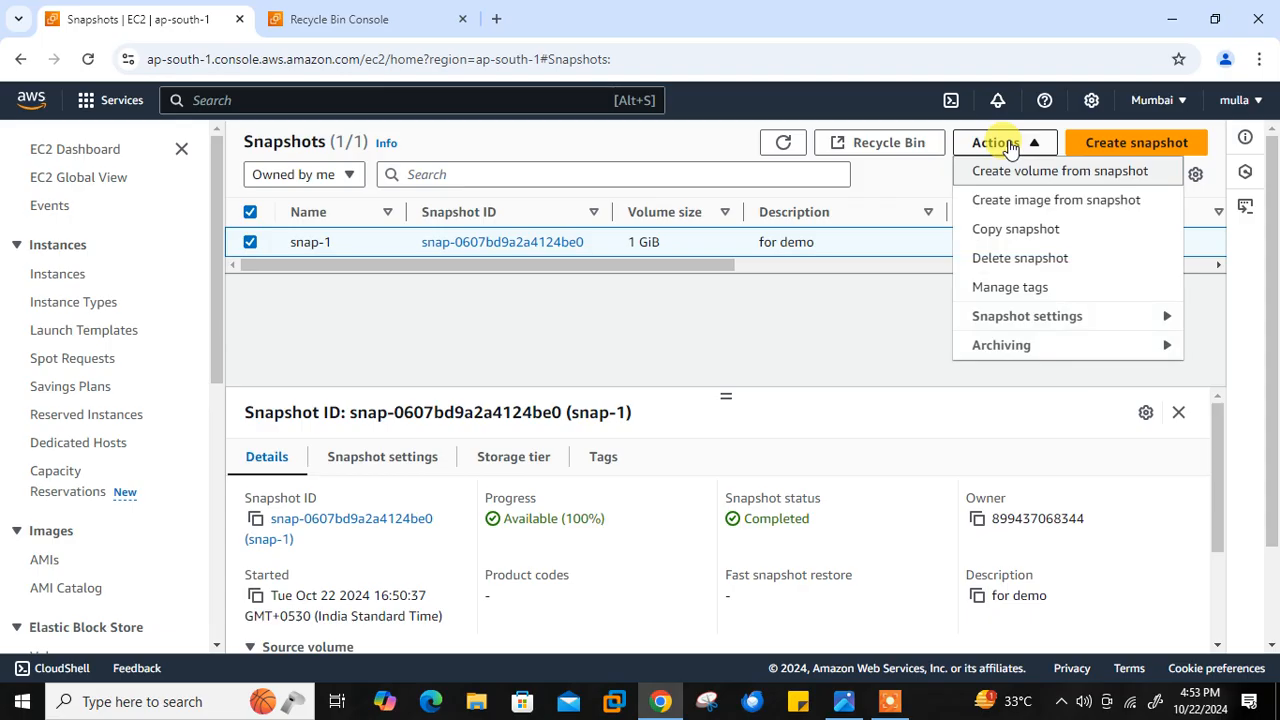
{"action": "left_click", "coordinate": [1048, 258]}
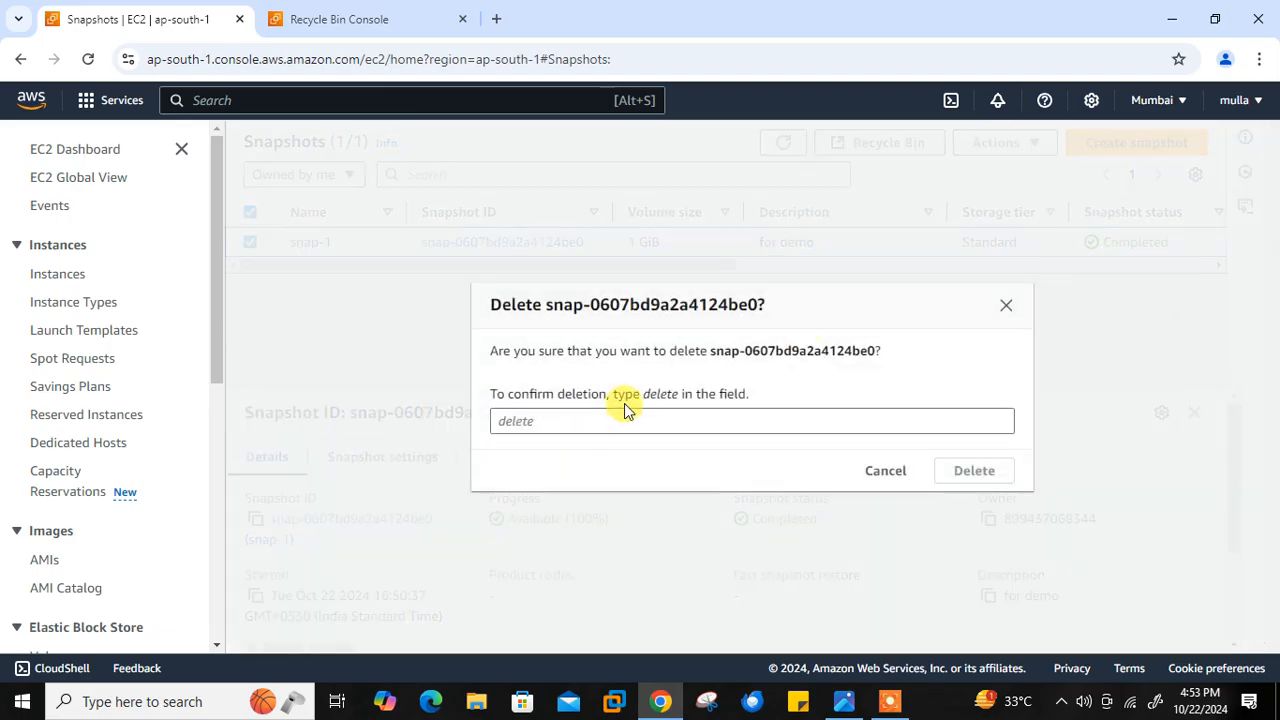
{"action": "left_click", "coordinate": [613, 415]}
{"action": "type", "text": "delete"}
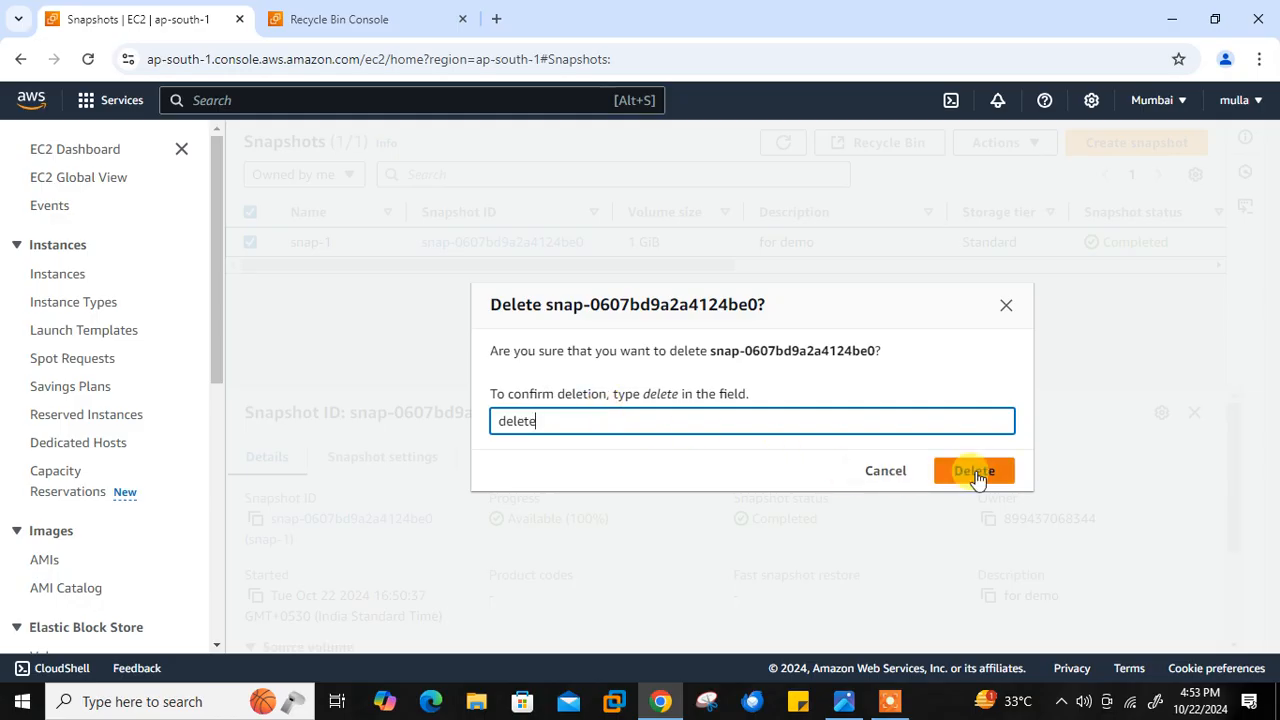
{"action": "left_click", "coordinate": [976, 474]}
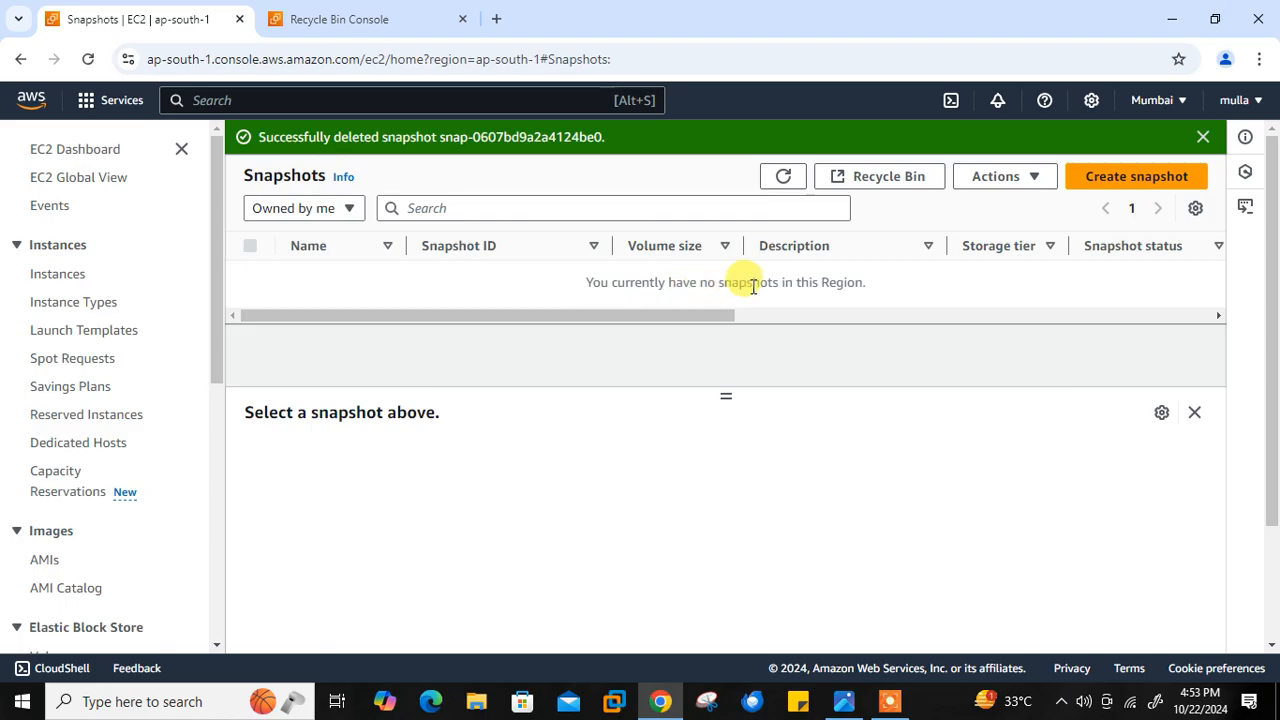
{"action": "left_click", "coordinate": [1203, 137]}
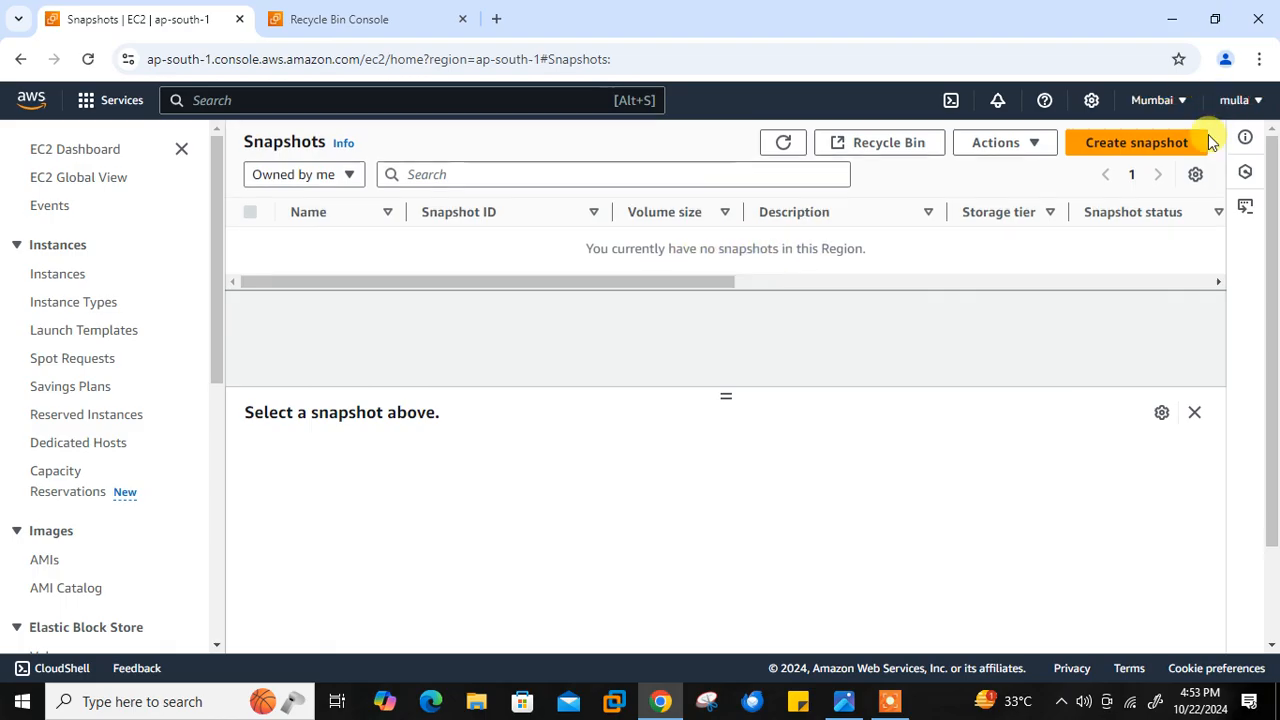
- Refresh the EC2 dashboard resources and check the snapshot list for the deleted snapshot
{"action": "left_click", "coordinate": [90, 156]}
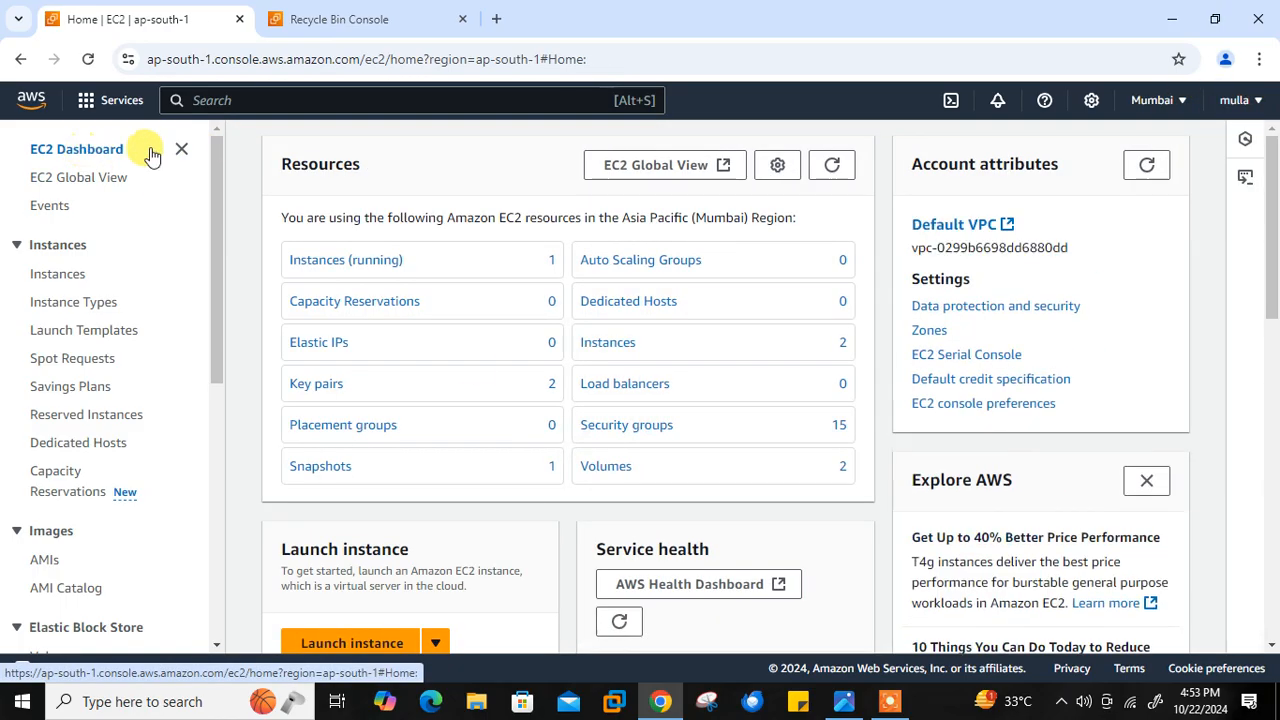
{"action": "left_click", "coordinate": [838, 170]}
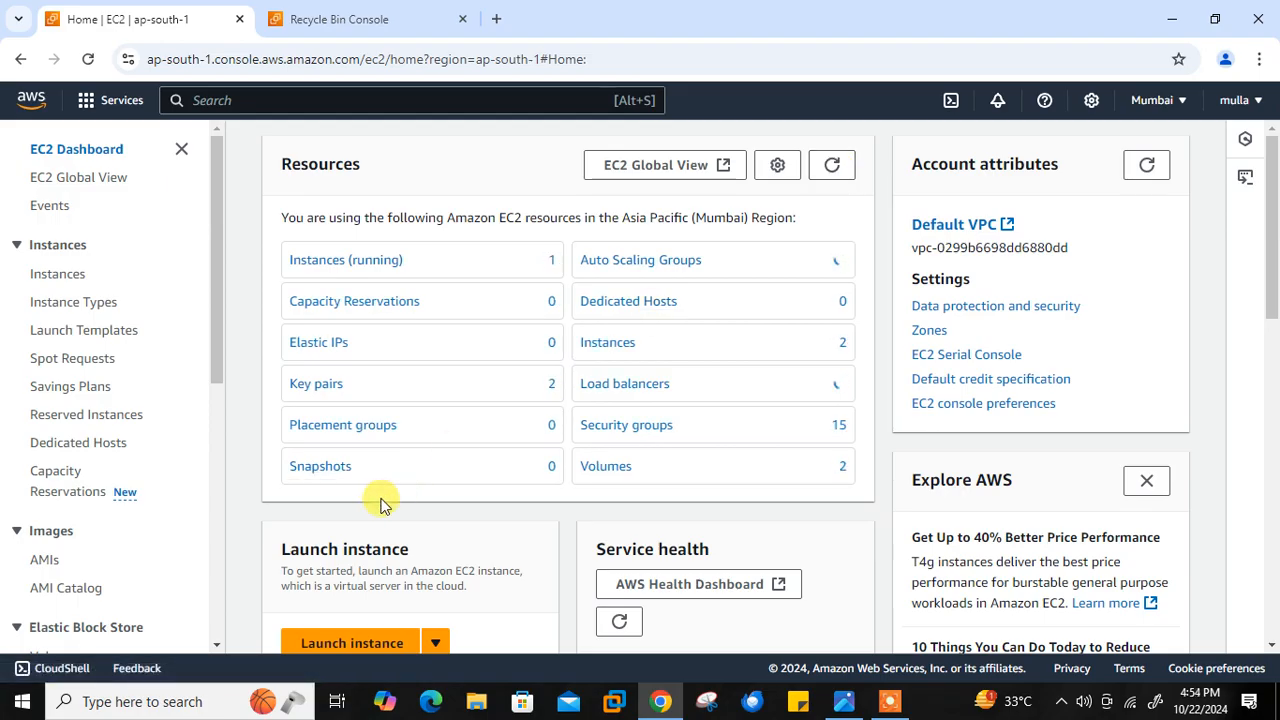
{"action": "left_click", "coordinate": [330, 474]}
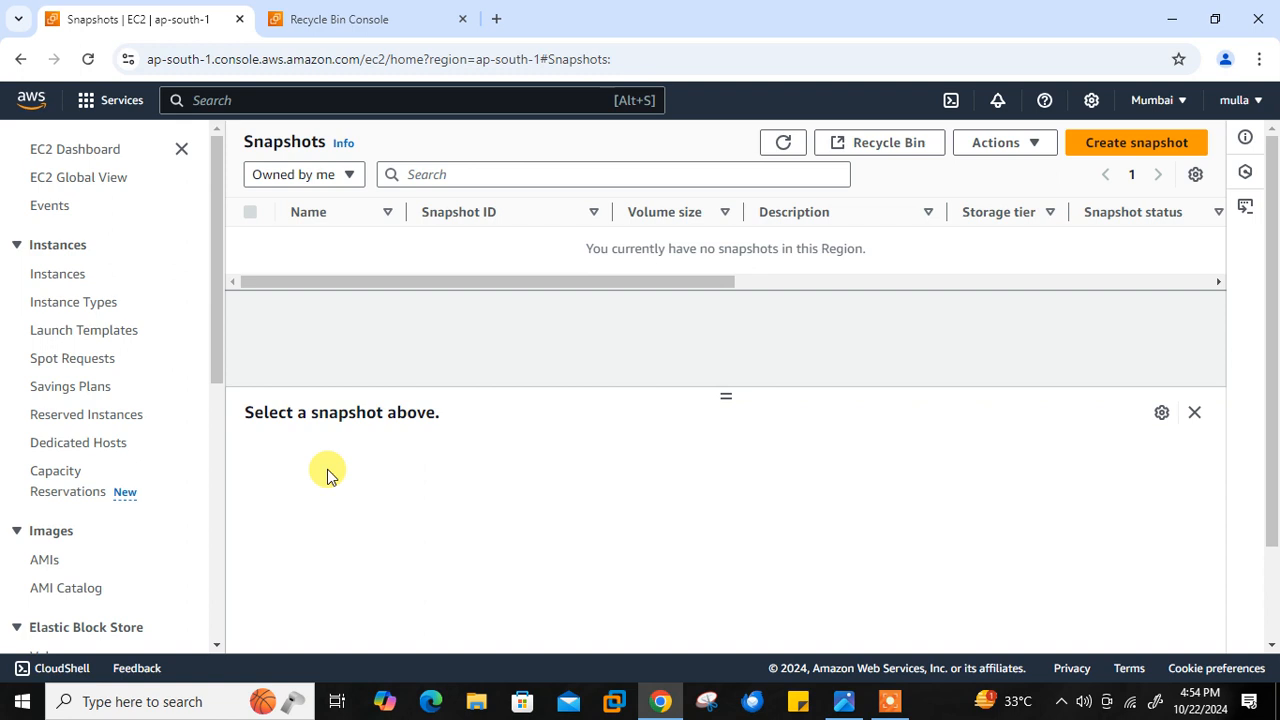
- Recover the snap-1 EBS snapshot from the Recycle Bin resources and refresh the EC2 snapshot list
{"action": "left_click", "coordinate": [360, 13]}
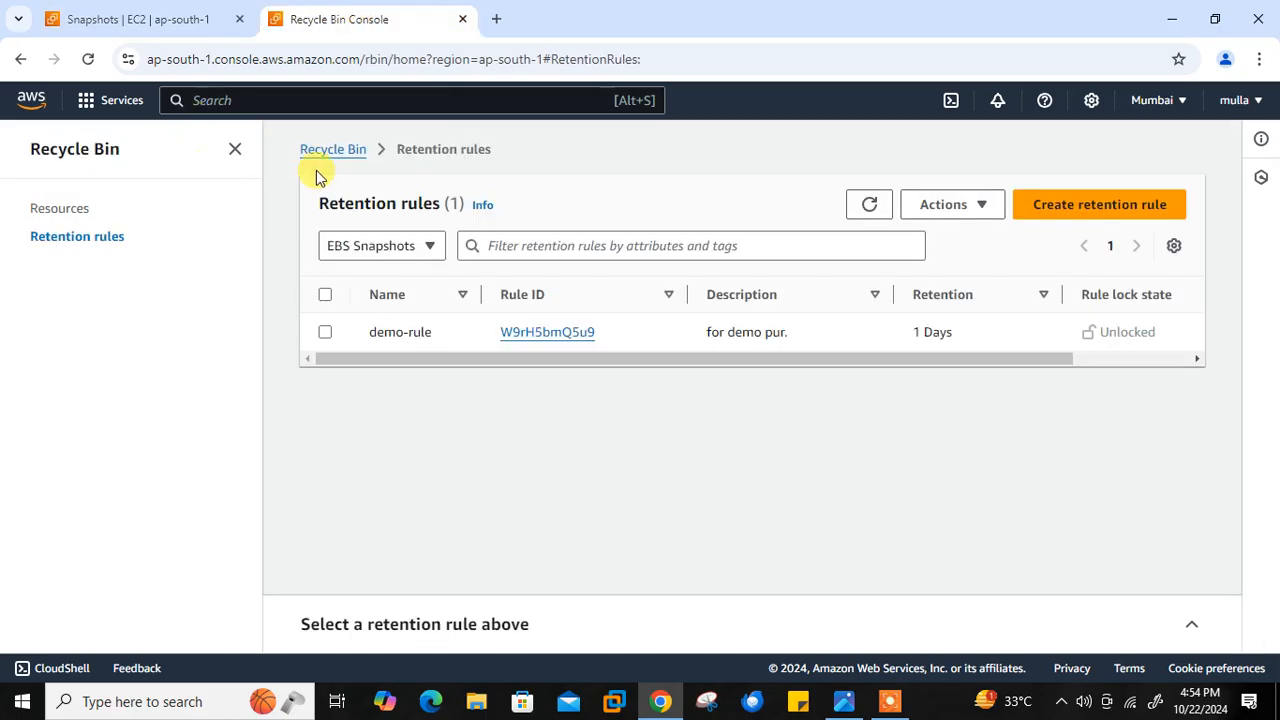
{"action": "left_click", "coordinate": [82, 208]}
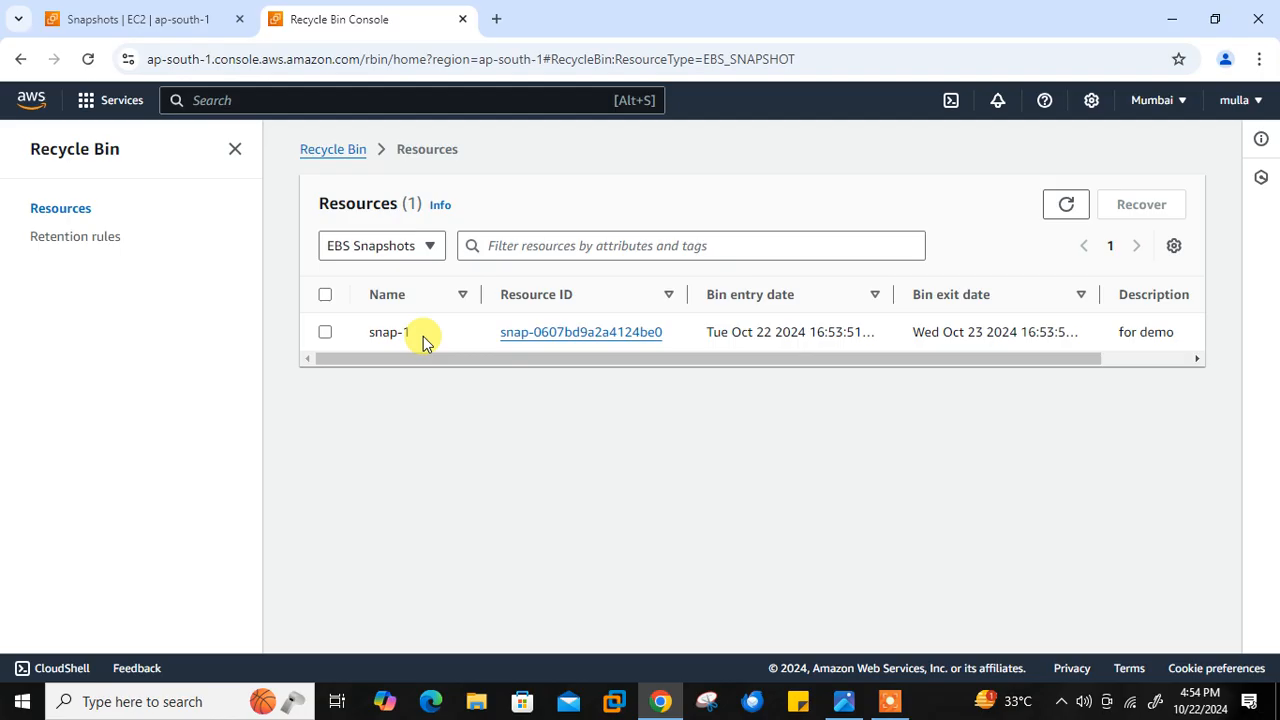
{"action": "left_click", "coordinate": [325, 296]}
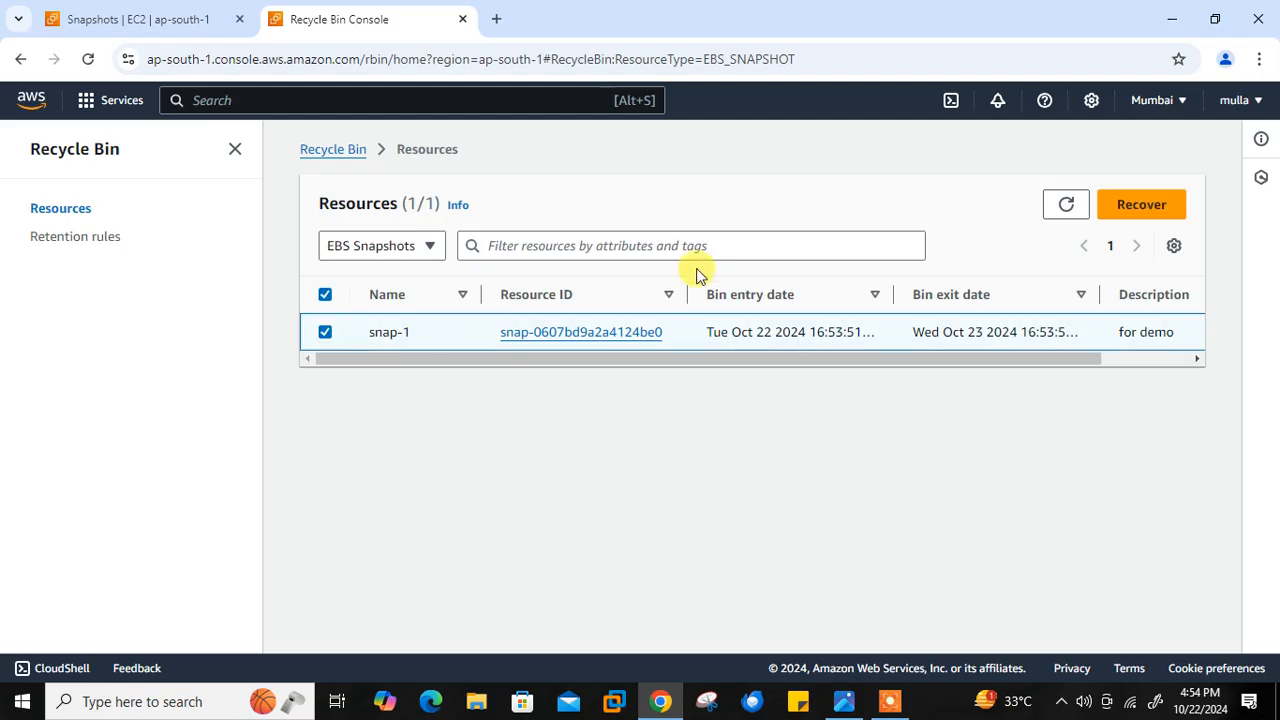
{"action": "left_click", "coordinate": [1127, 212]}
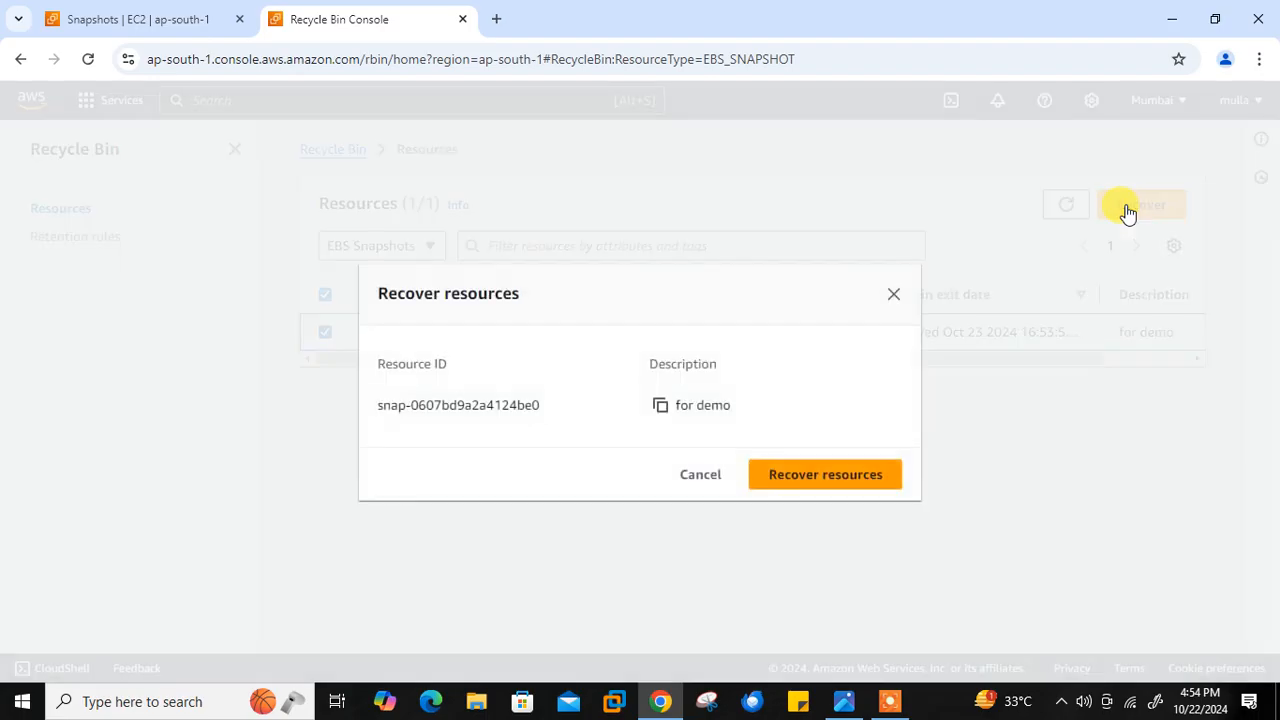
{"action": "left_click", "coordinate": [823, 478]}
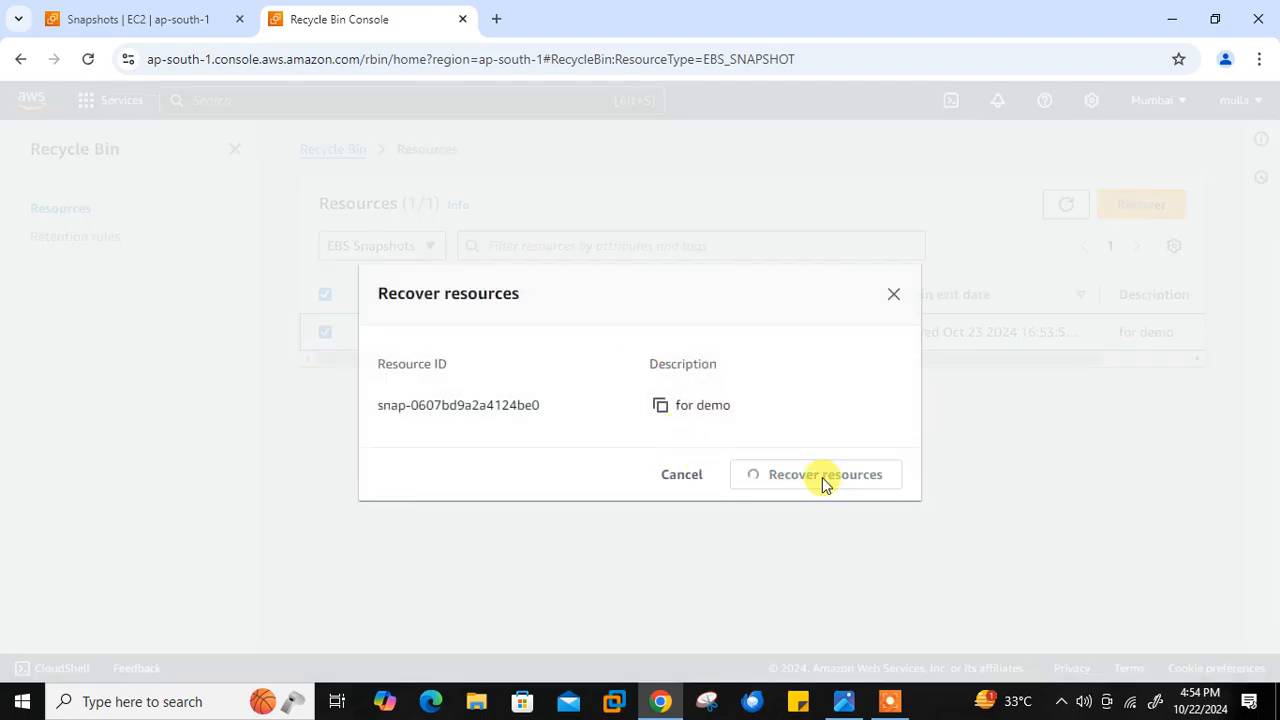
{"action": "left_click", "coordinate": [137, 10]}
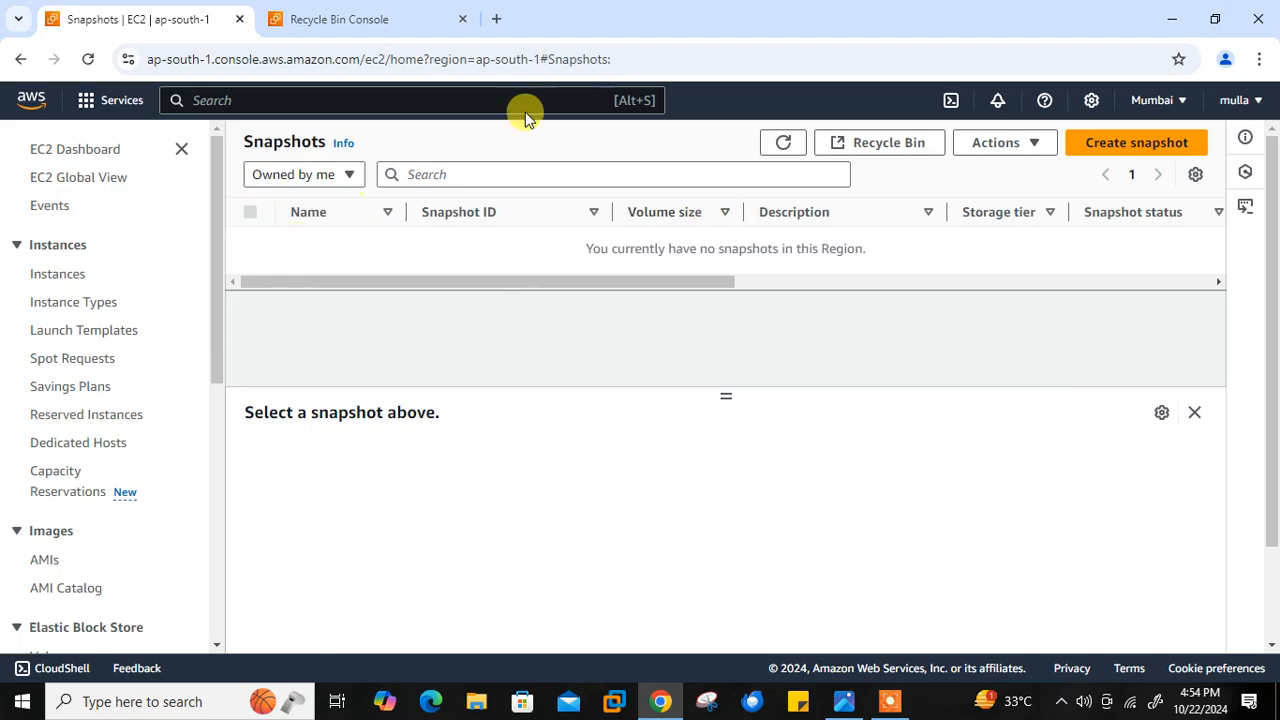
{"action": "left_click", "coordinate": [784, 145]}
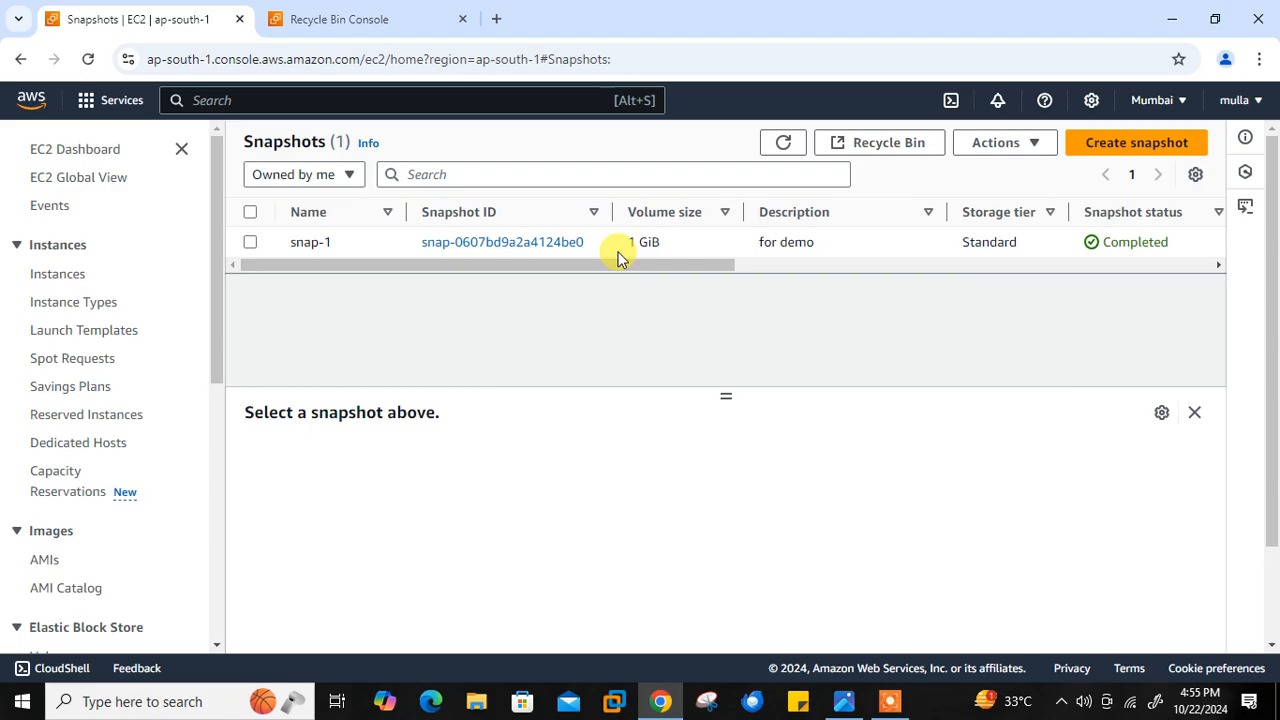
- Delete the demo-rule retention rule from the Recycle Bin, confirming with "delete", and dismiss the notification
{"action": "left_click", "coordinate": [337, 19]}
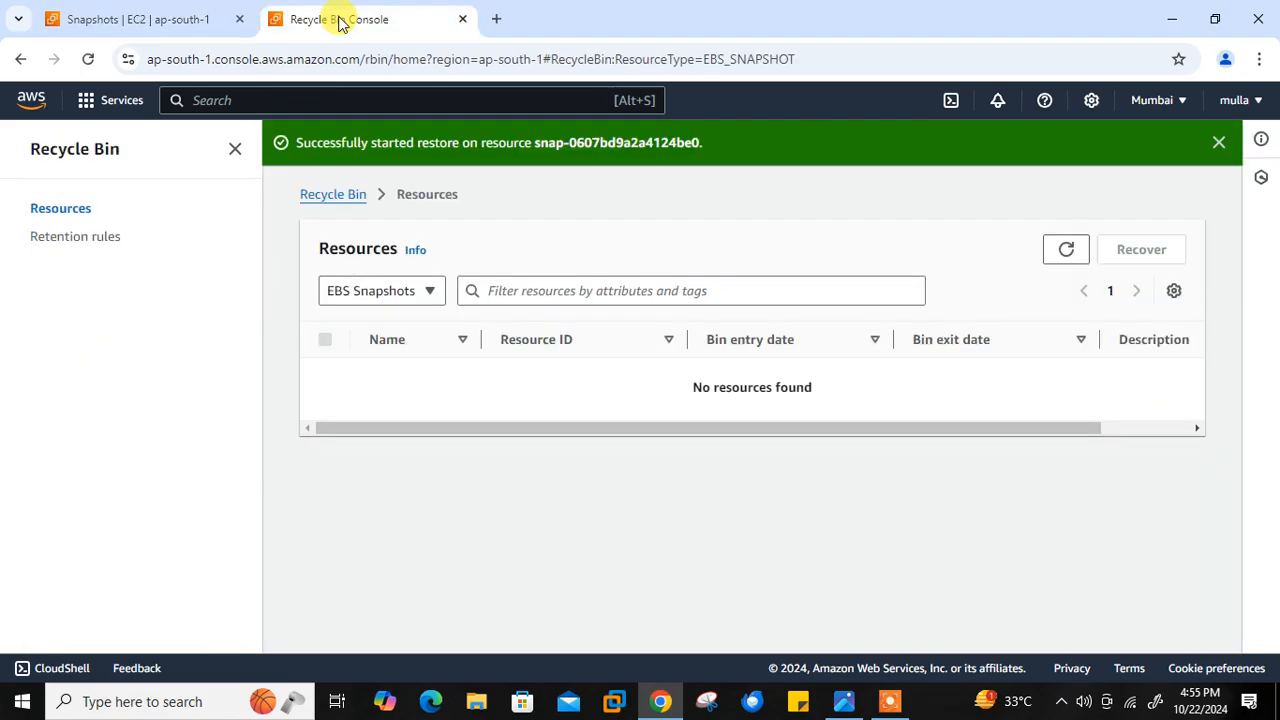
{"action": "left_click", "coordinate": [86, 242]}
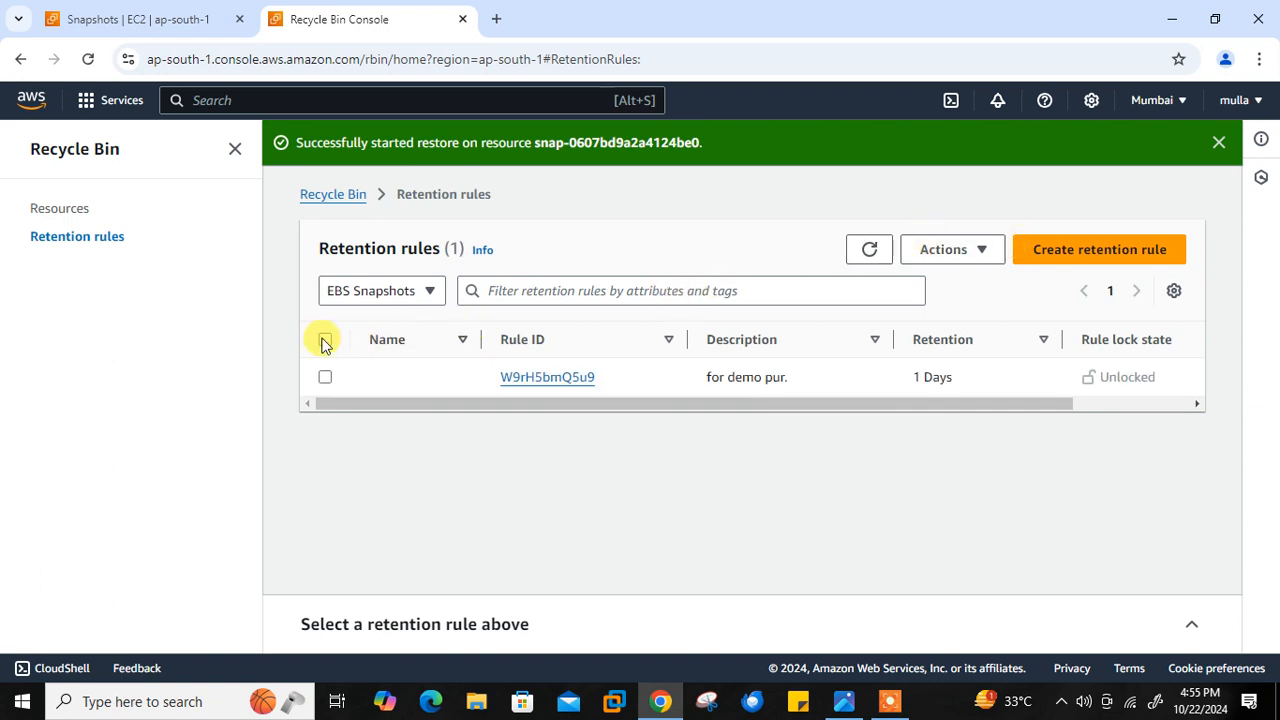
{"action": "left_click", "coordinate": [324, 343]}
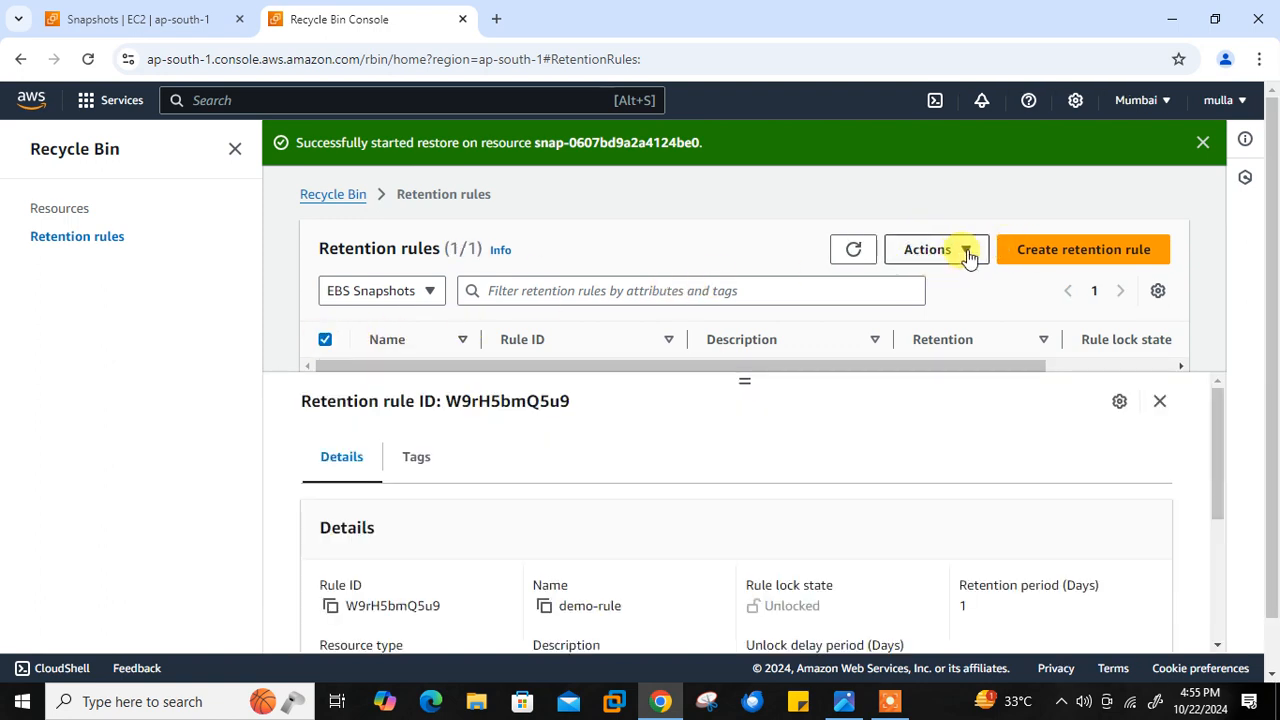
{"action": "left_click", "coordinate": [967, 254]}
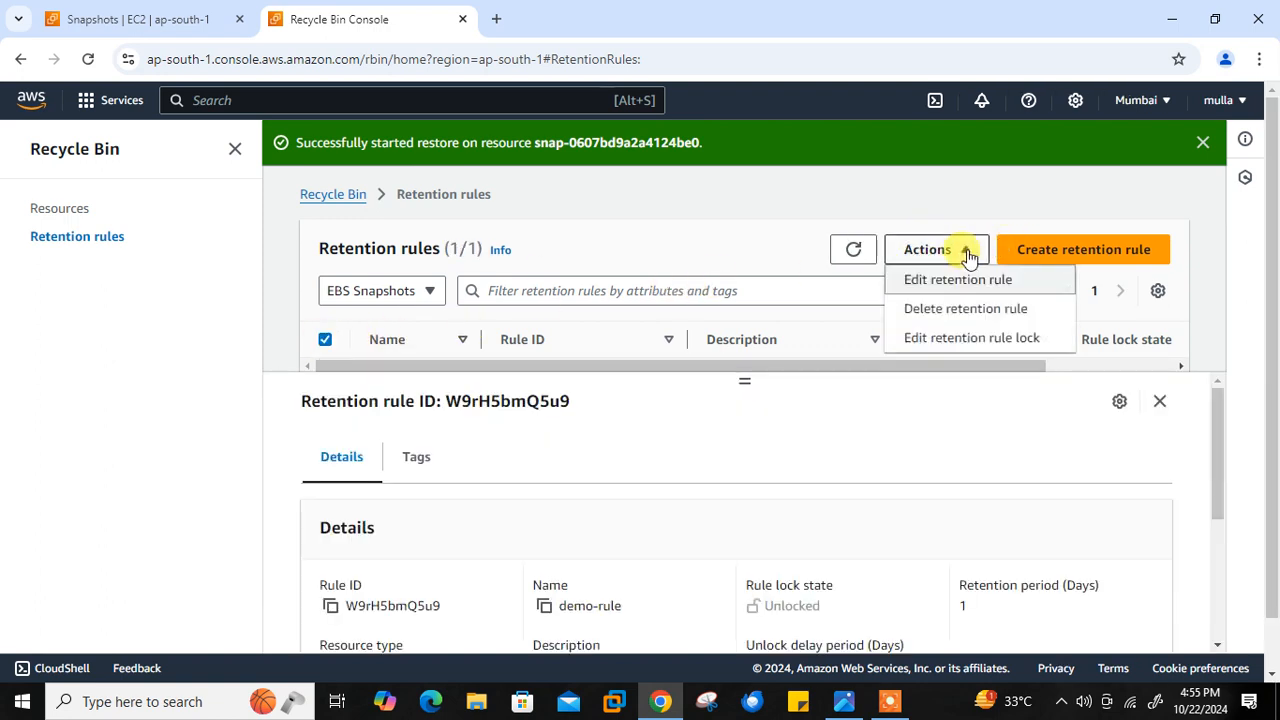
{"action": "left_click", "coordinate": [975, 318]}
{"action": "left_click", "coordinate": [631, 455]}
{"action": "type", "text": "delete"}
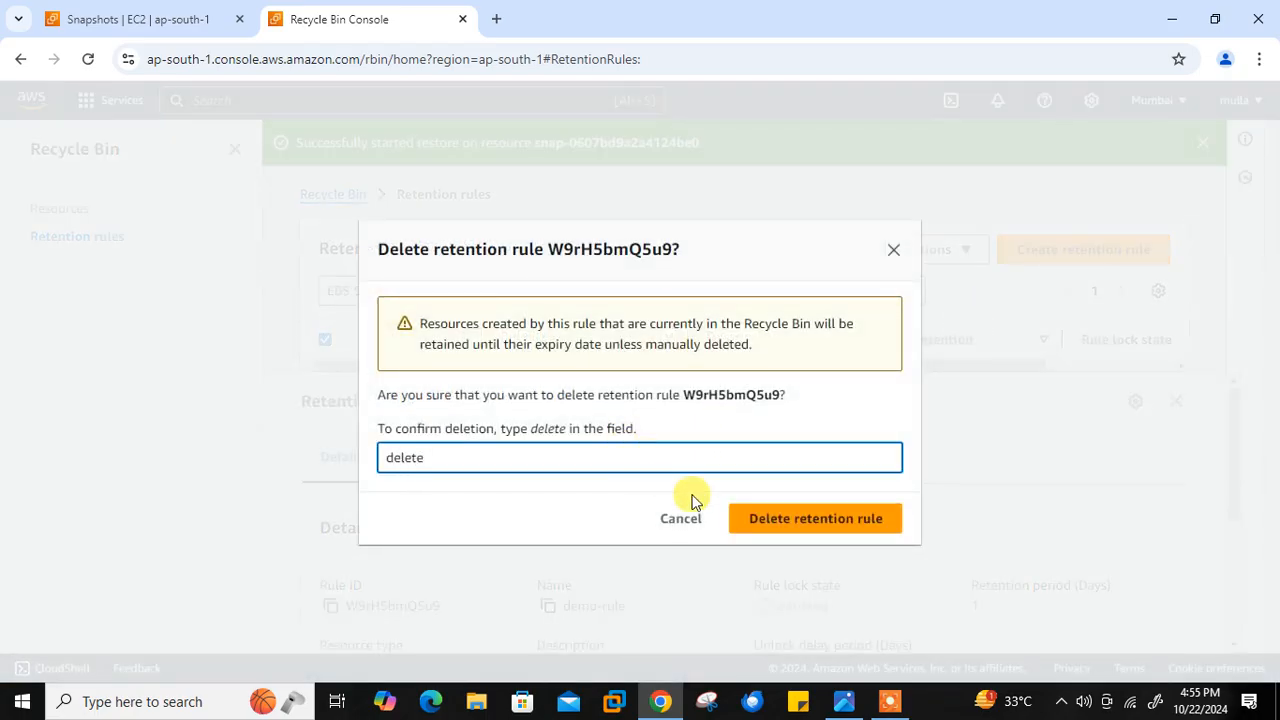
{"action": "left_click", "coordinate": [763, 521]}
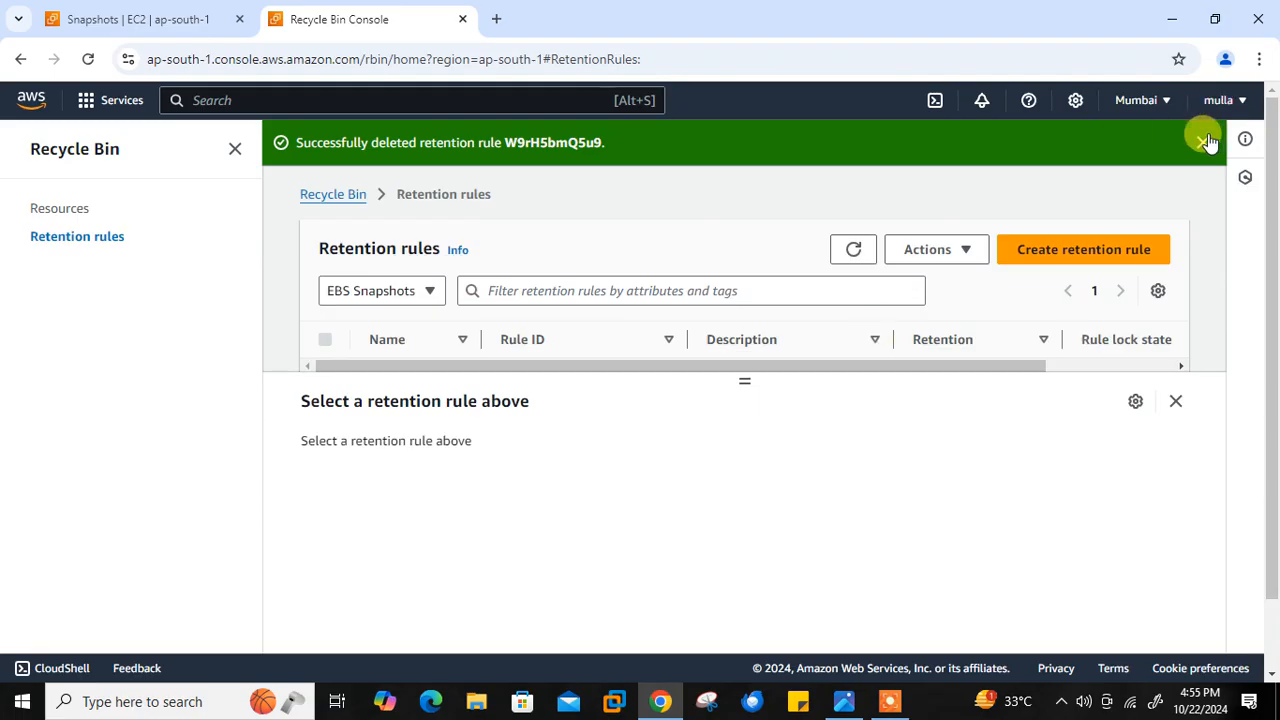
{"action": "left_click", "coordinate": [1203, 141]}
- Check the Recycle Bin's retention rules and resources, then review the EC2 snapshot list and dashboard
{"action": "left_click", "coordinate": [335, 148]}
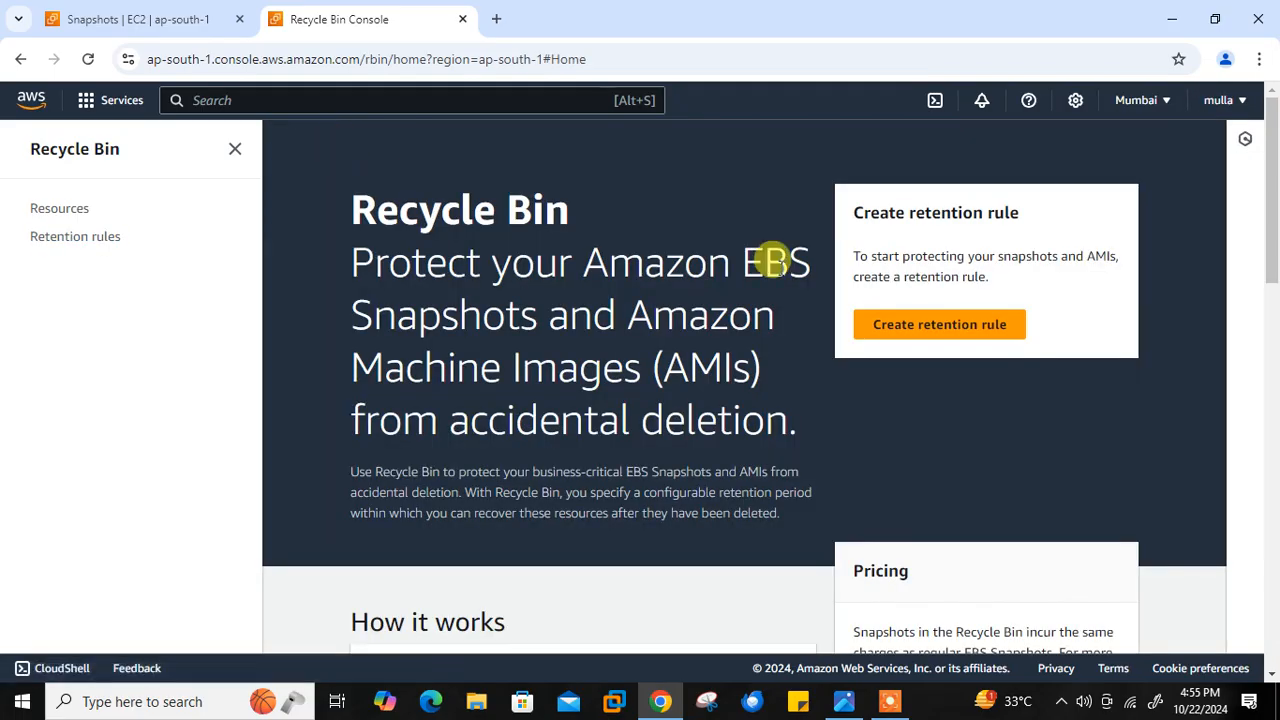
{"action": "left_click", "coordinate": [99, 241]}
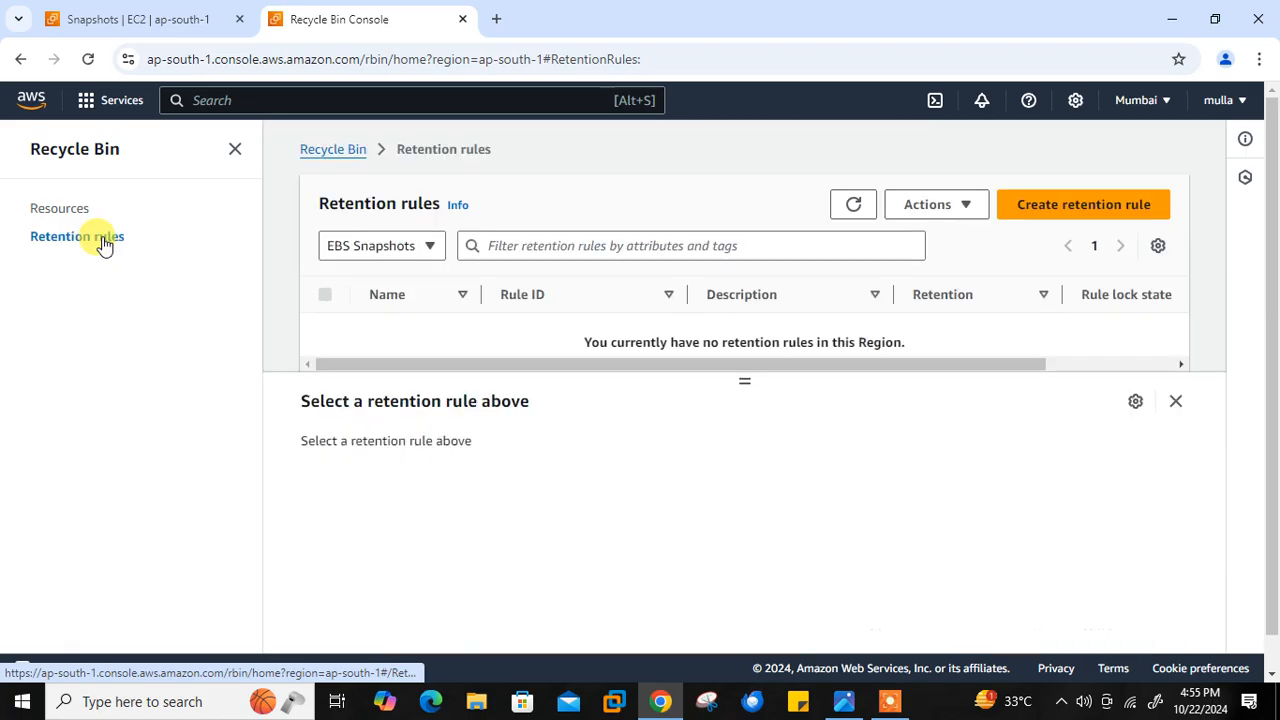
{"action": "left_click", "coordinate": [75, 218]}
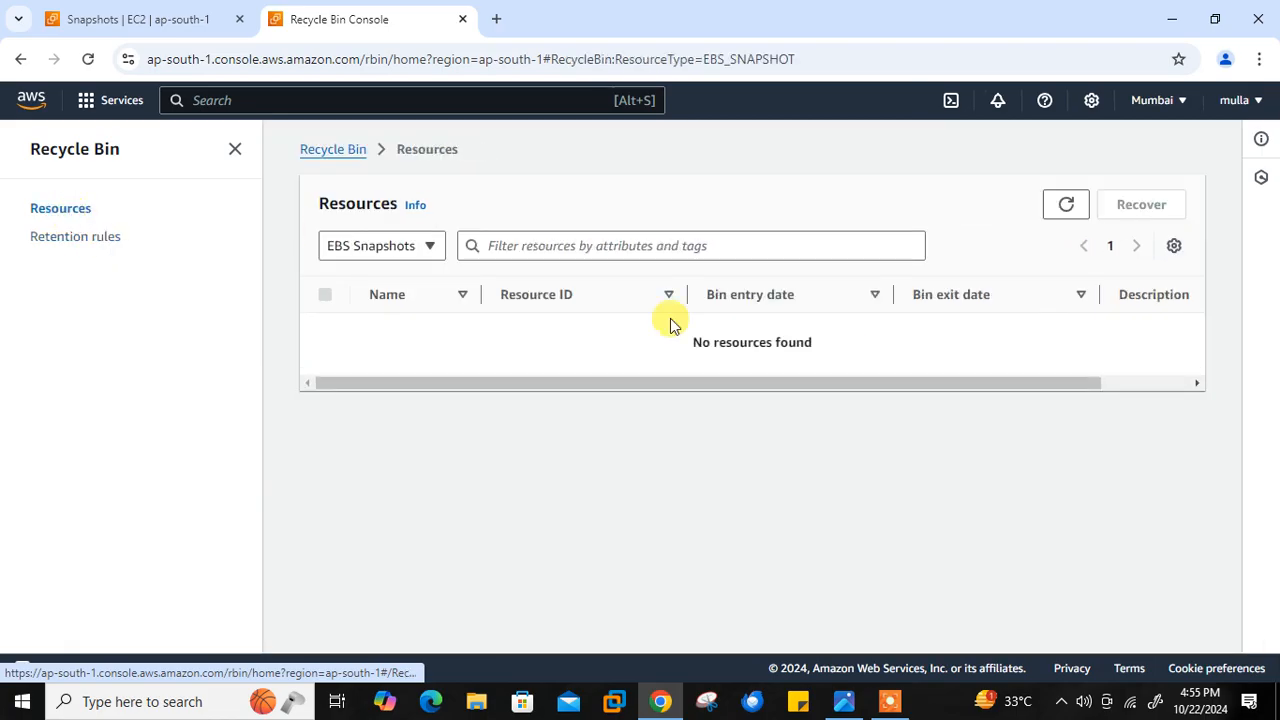
{"action": "left_click", "coordinate": [137, 17]}
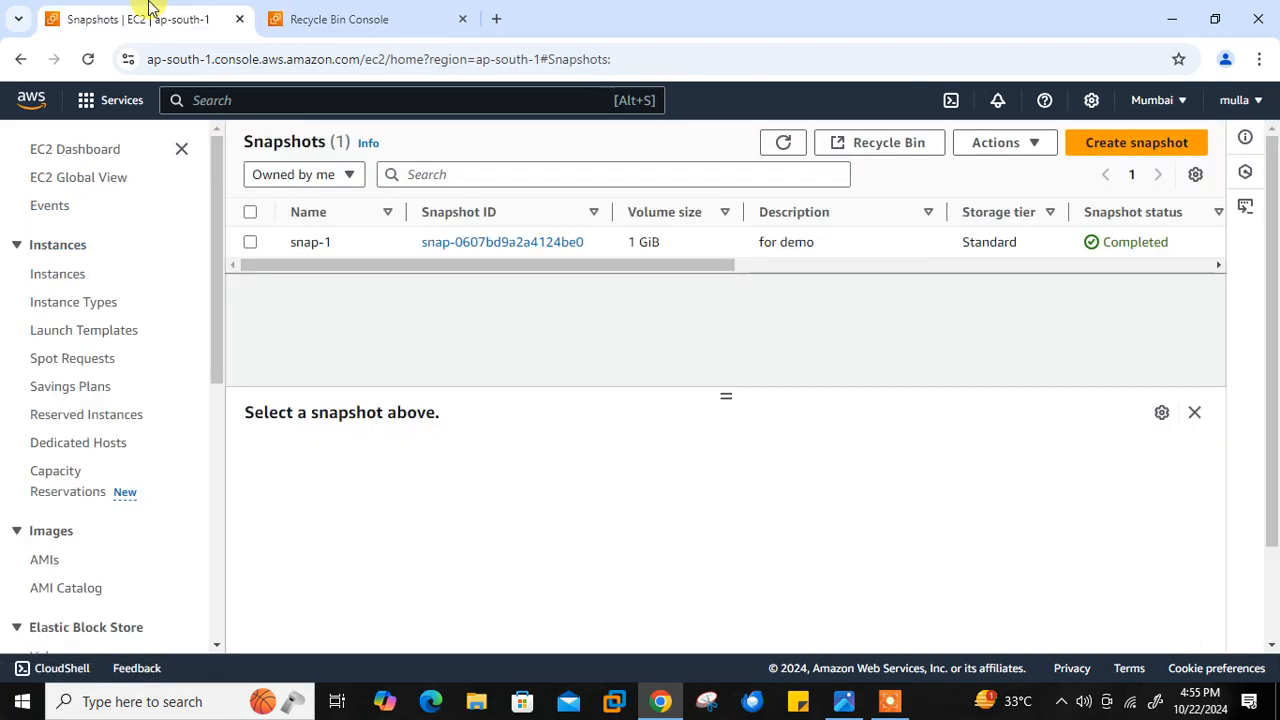
{"action": "left_click", "coordinate": [74, 153]}
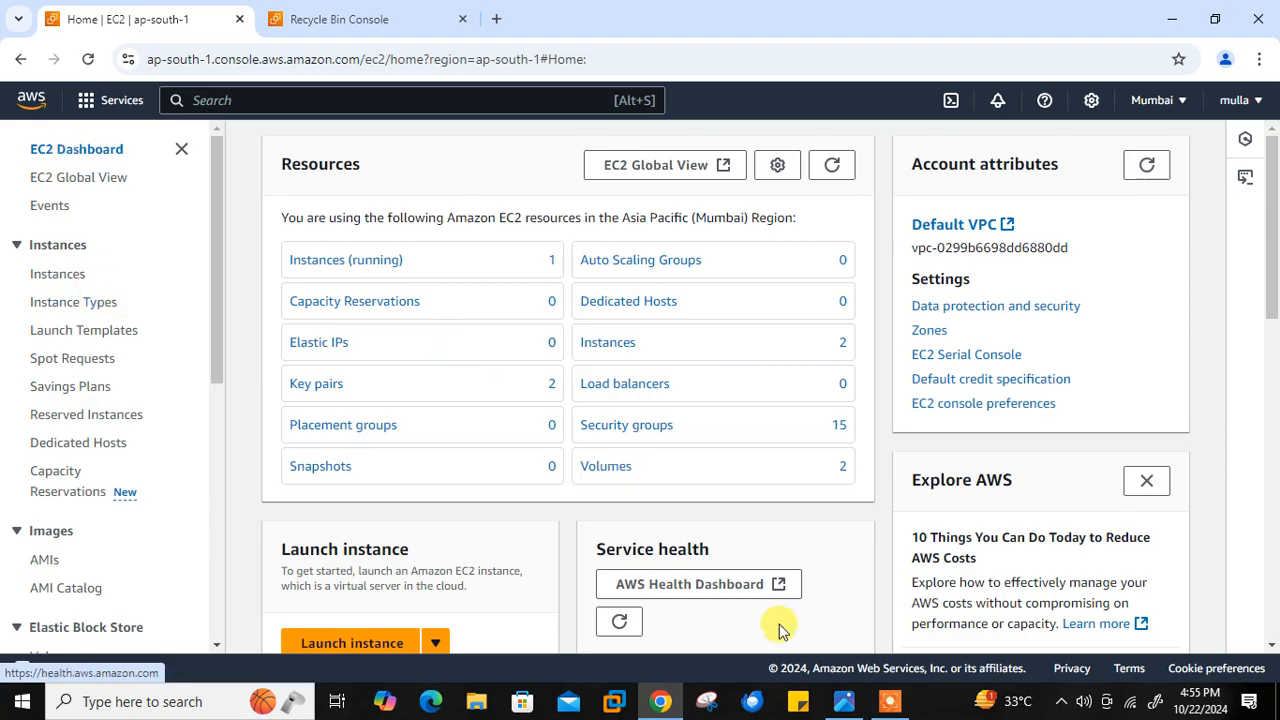
{"action": "left_click", "coordinate": [845, 705]}
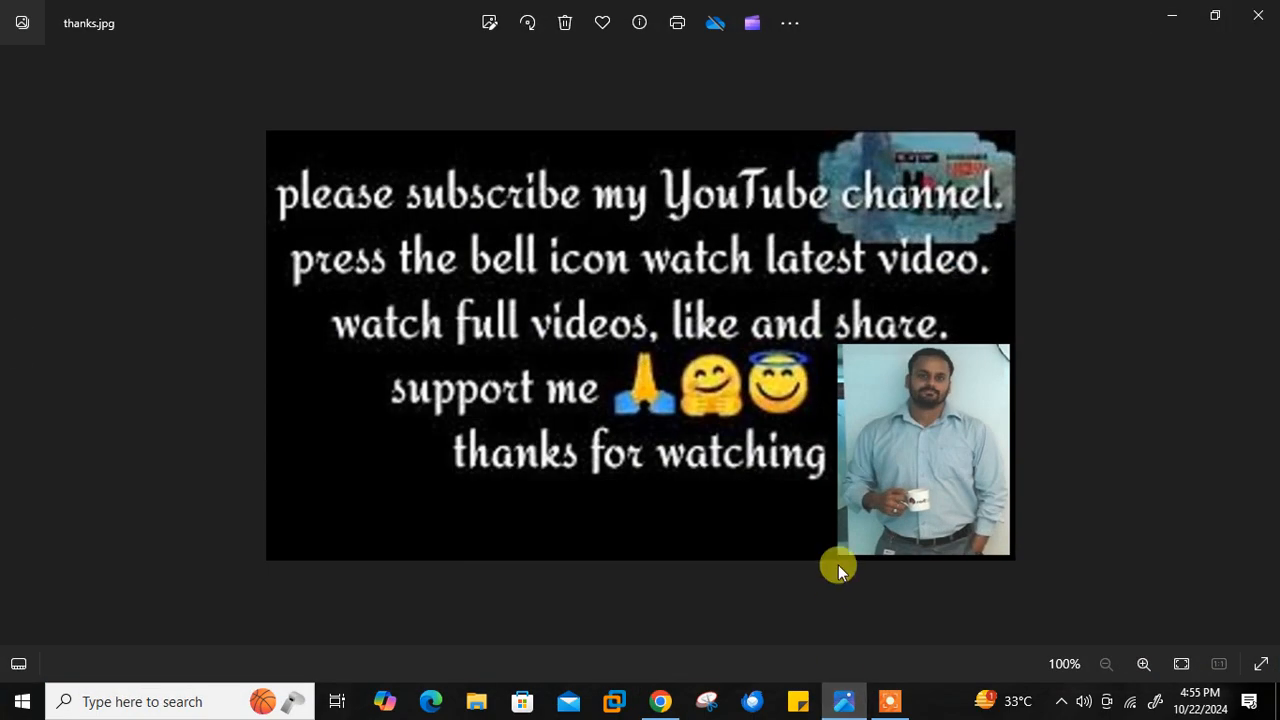